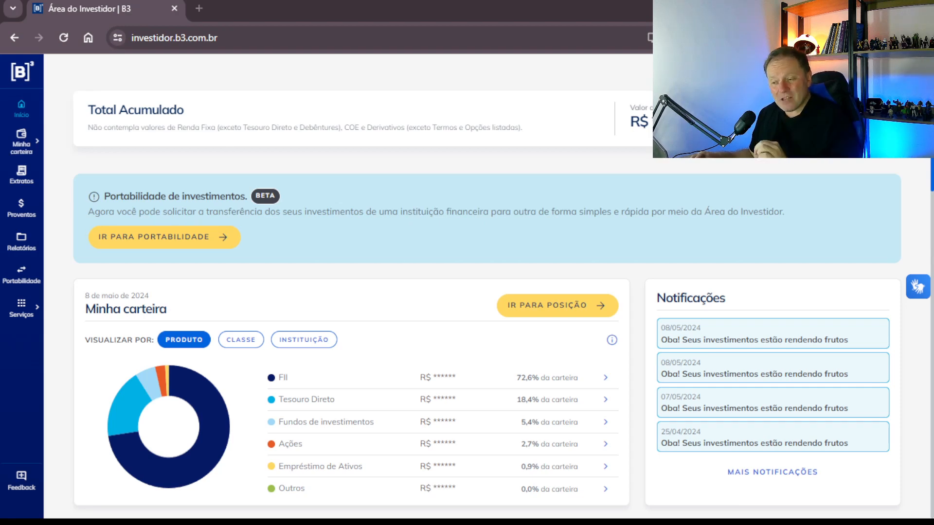
Download the 2023 annual consolidated report as an Excel file, then open Extratos > Movimentação.
{"action": "left_click", "coordinate": [22, 241]}
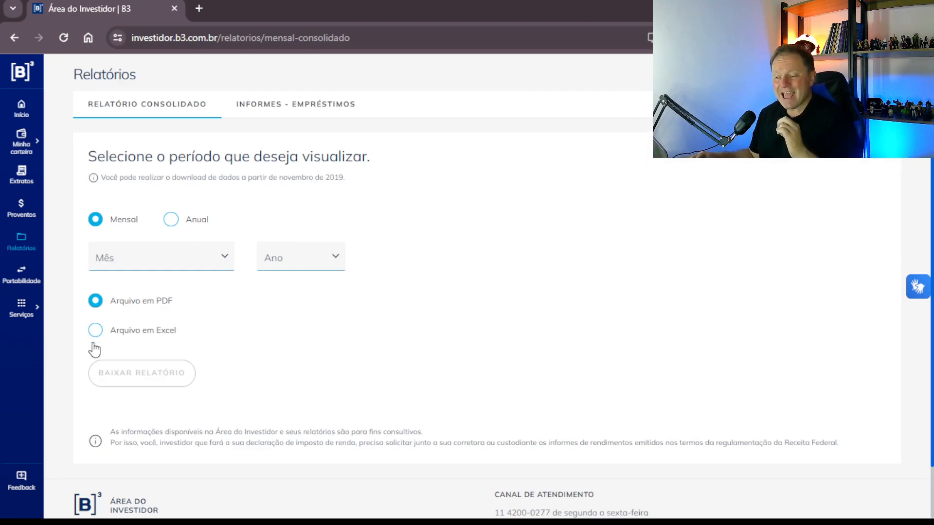
{"action": "left_click", "coordinate": [96, 330]}
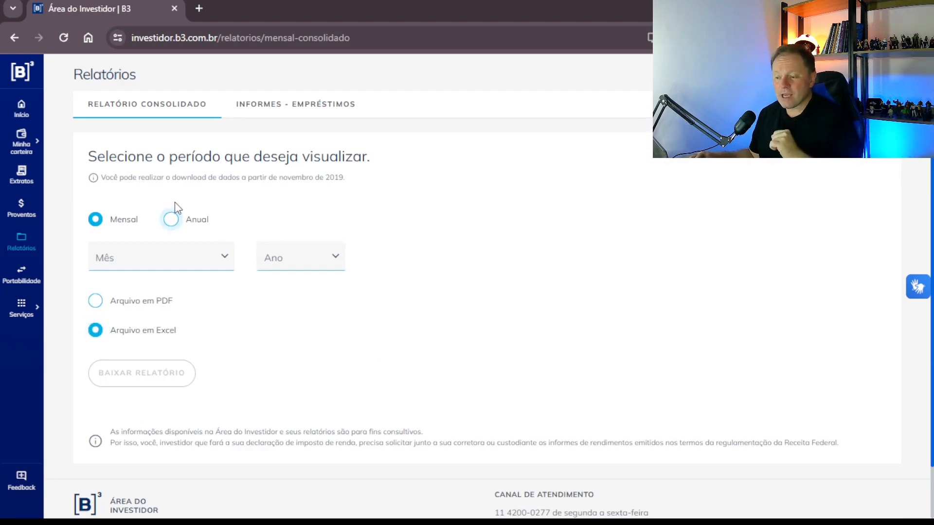
{"action": "left_click", "coordinate": [171, 225]}
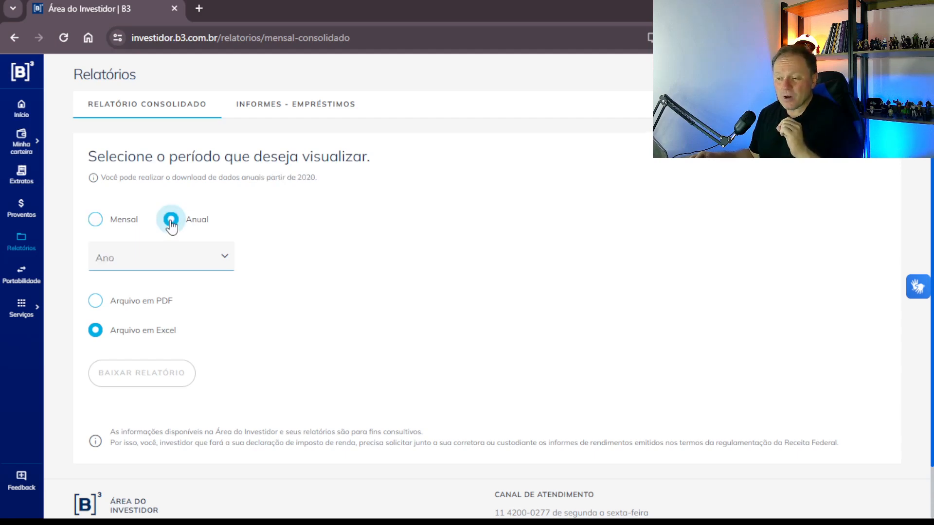
{"action": "left_click", "coordinate": [216, 266]}
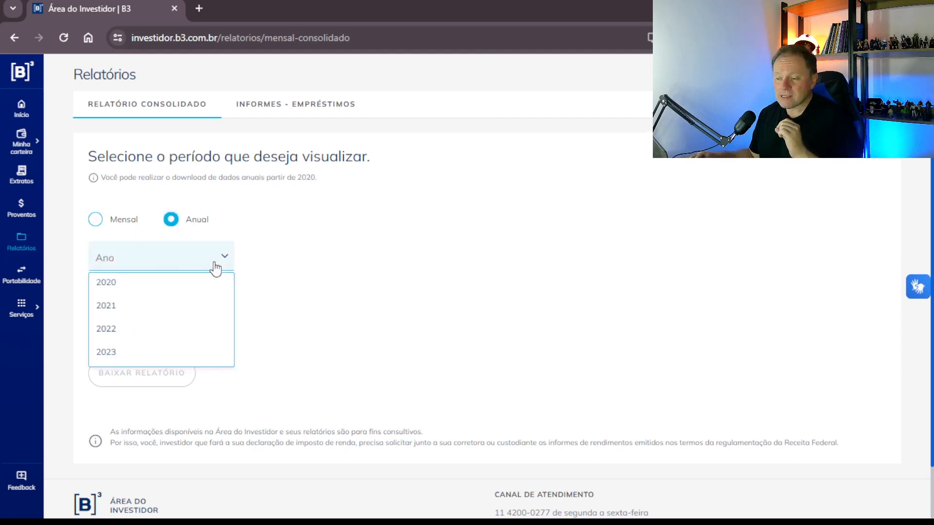
{"action": "left_click", "coordinate": [128, 353]}
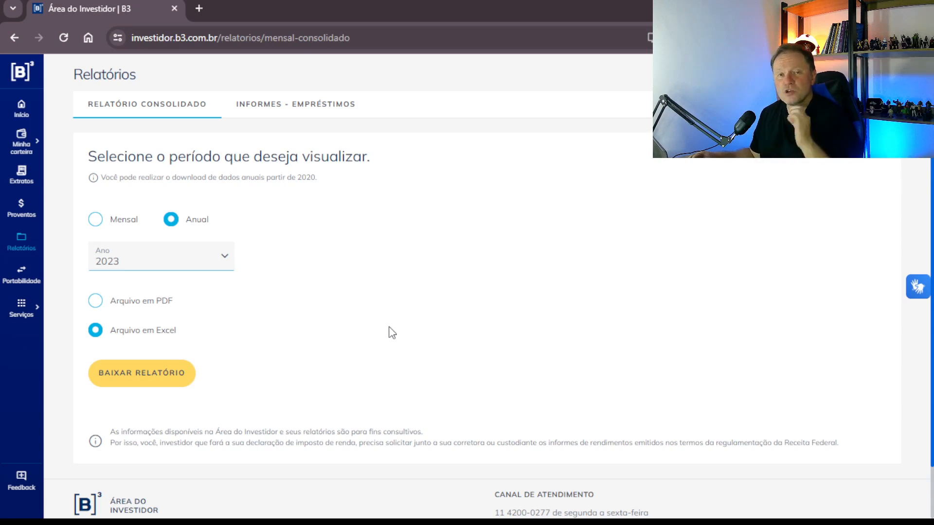
{"action": "left_click", "coordinate": [165, 374]}
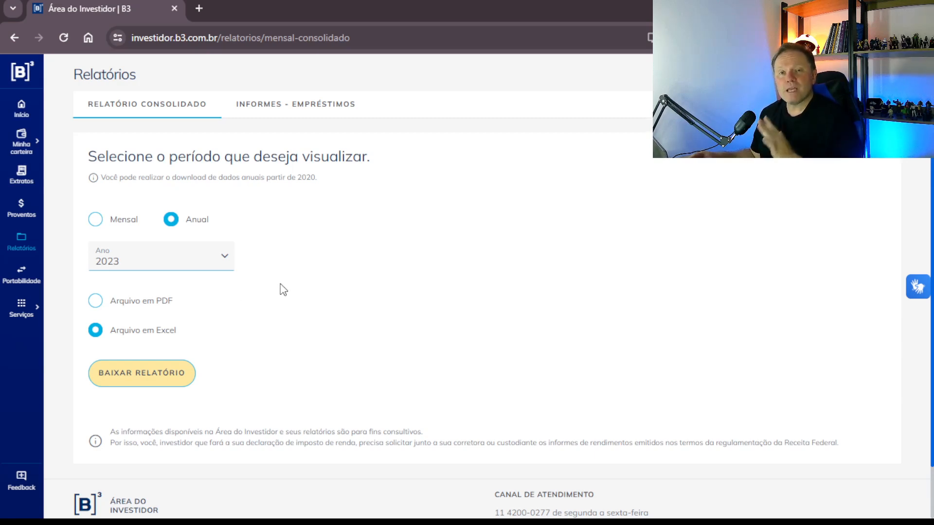
{"action": "left_click", "coordinate": [26, 187]}
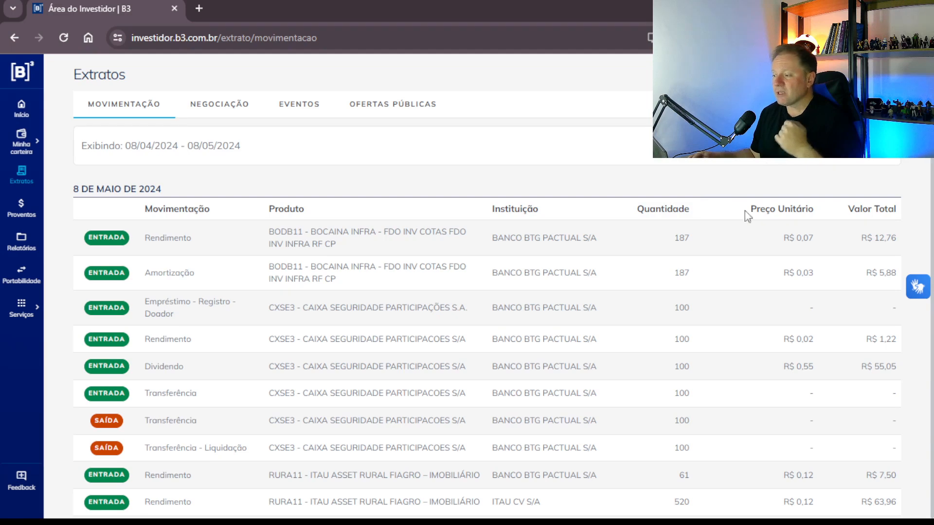
Set the movements statement filter's start date to 02/01/2023.
{"action": "left_click", "coordinate": [785, 148]}
{"action": "left_click", "coordinate": [759, 185]}
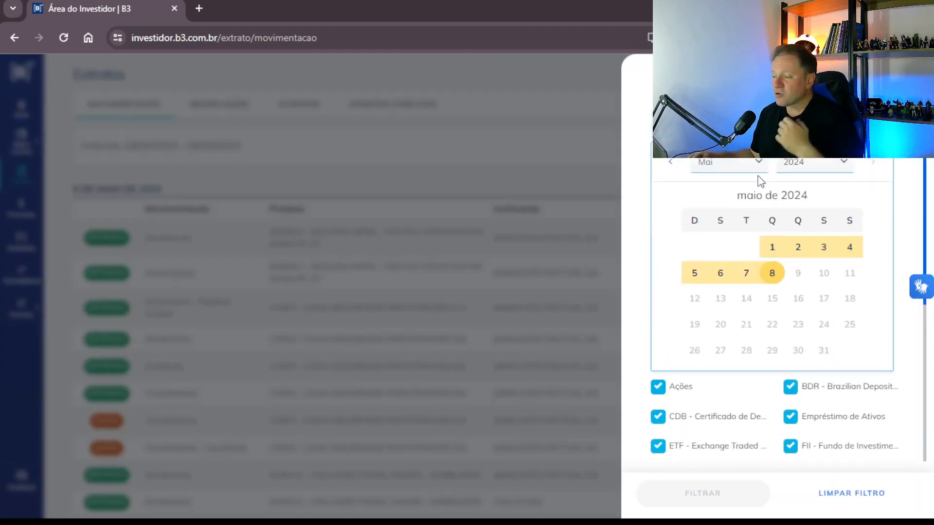
{"action": "left_click", "coordinate": [840, 168]}
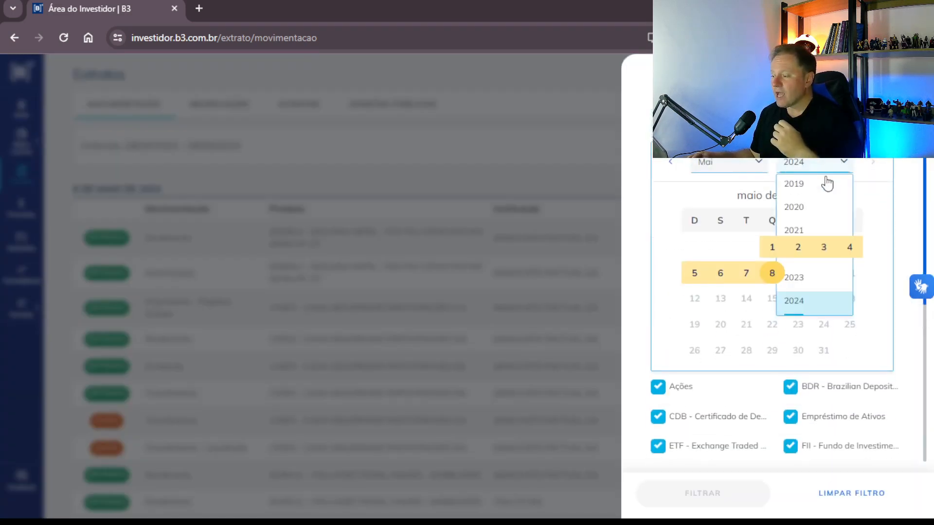
{"action": "left_click", "coordinate": [800, 290]}
{"action": "left_click", "coordinate": [757, 168]}
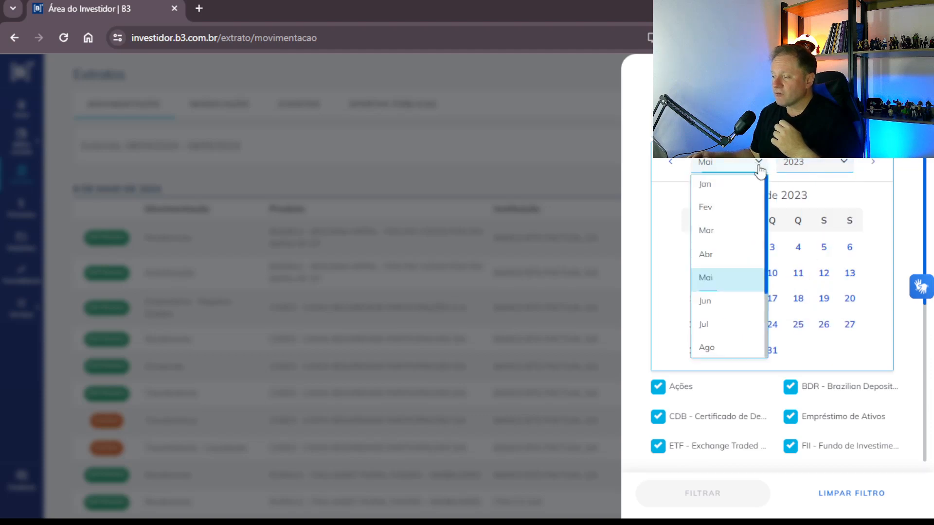
{"action": "left_click", "coordinate": [706, 195]}
{"action": "left_click", "coordinate": [720, 247]}
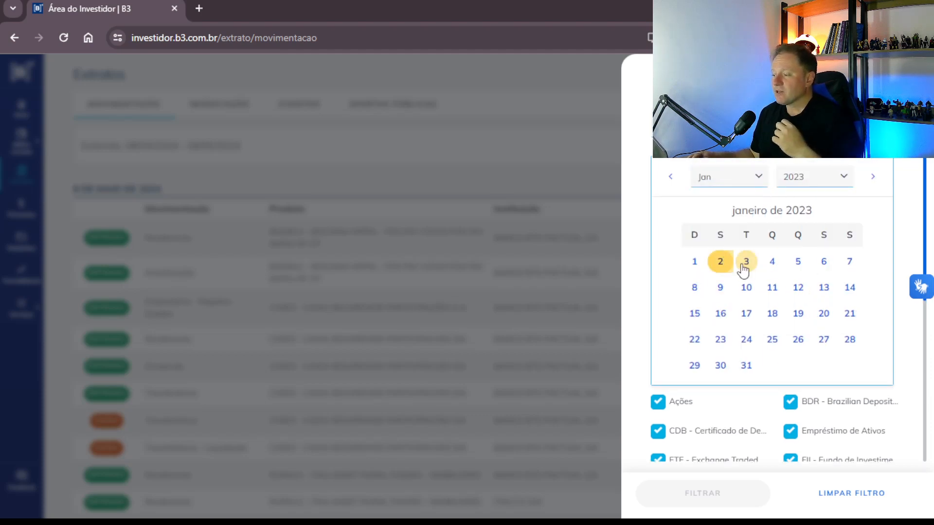
Set the end date to 29/12/2023 and apply the filter.
{"action": "left_click", "coordinate": [716, 267]}
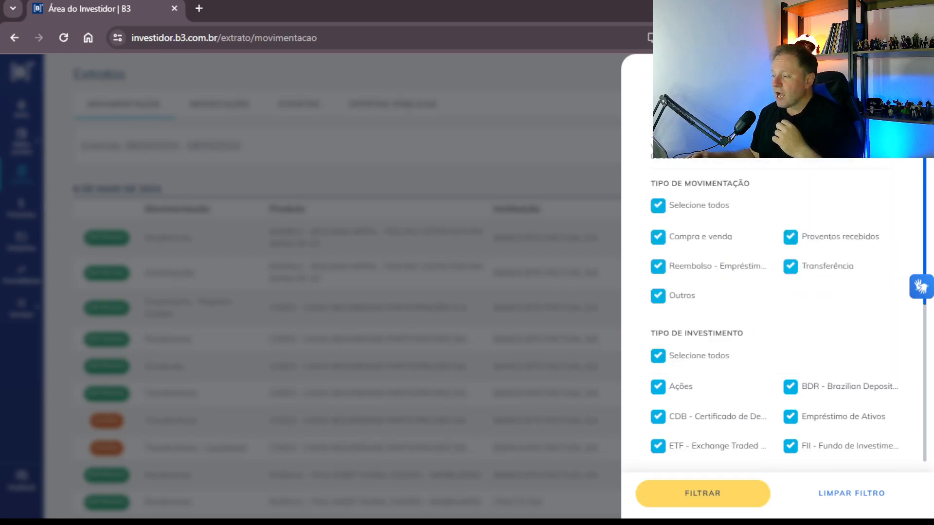
{"action": "scroll", "coordinate": [768, 326], "scroll_direction": "down", "scroll_amount": 5}
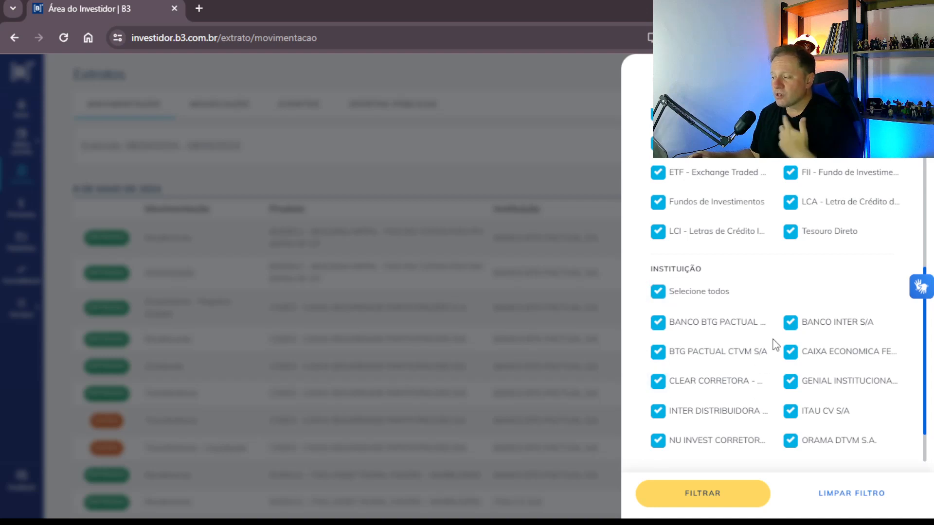
{"action": "scroll", "coordinate": [757, 317], "scroll_direction": "down", "scroll_amount": 1}
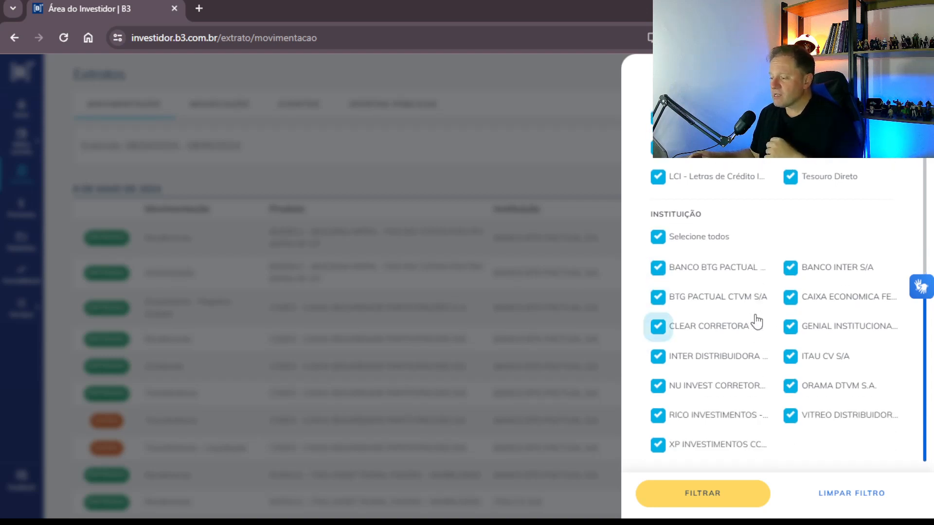
{"action": "scroll", "coordinate": [758, 320], "scroll_direction": "up", "scroll_amount": 5}
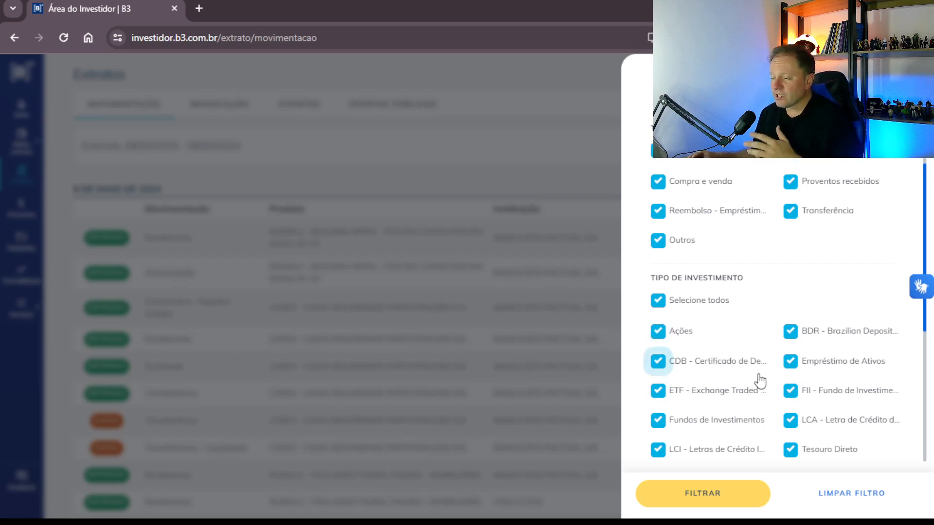
{"action": "left_click", "coordinate": [703, 496]}
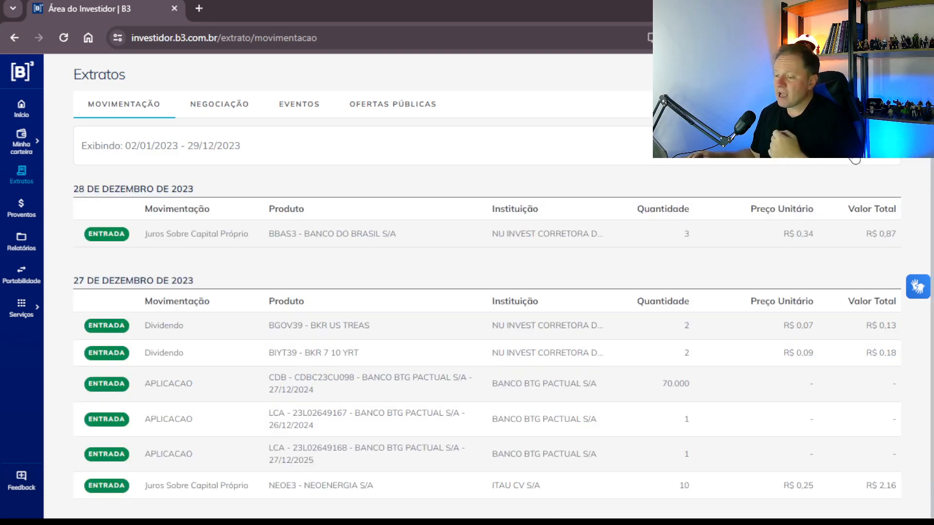
Download the filtered 2023 statement as 'Arquivo em Excel para ser importado em planilhas'.
{"action": "left_click", "coordinate": [875, 146]}
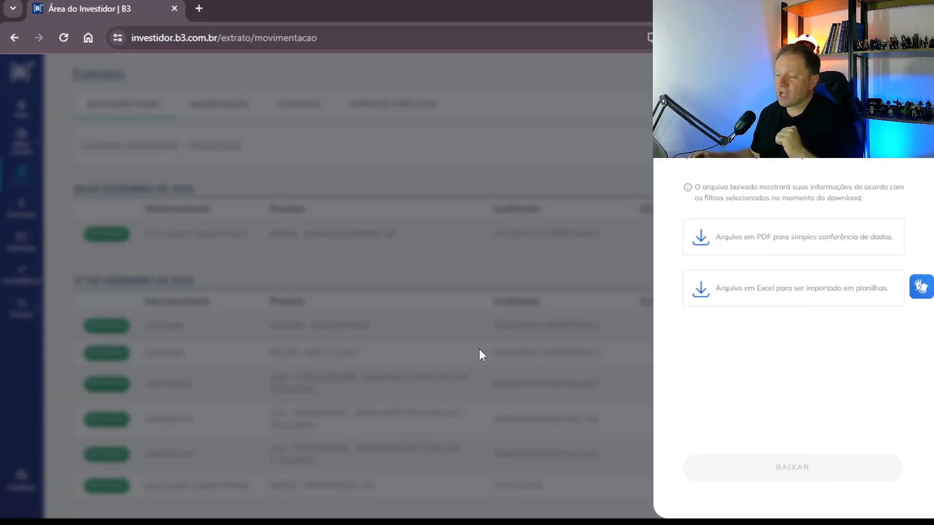
{"action": "left_click", "coordinate": [757, 294]}
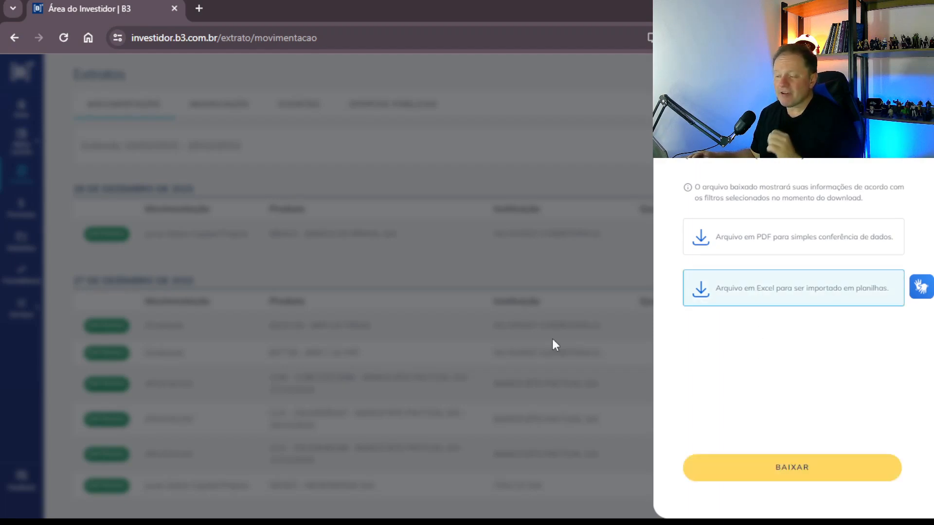
{"action": "left_click", "coordinate": [814, 472]}
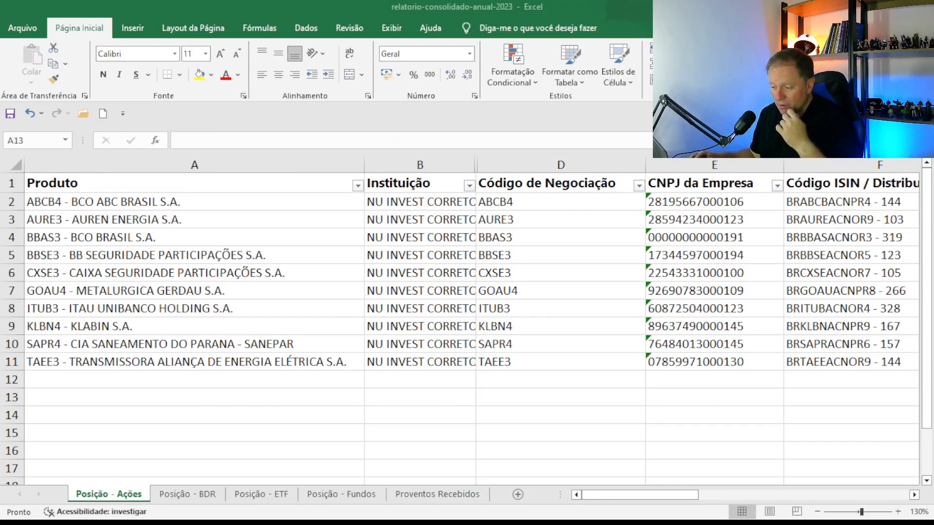
Bring the consolidated report's Posição - Ações sheet into focus and locate the Quantidade column.
{"action": "left_click", "coordinate": [399, 459]}
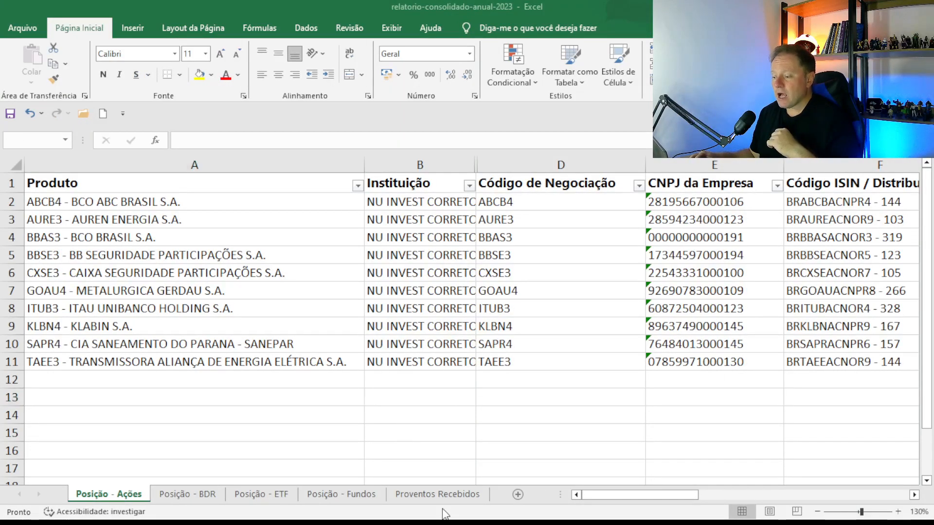
{"action": "left_click", "coordinate": [501, 443]}
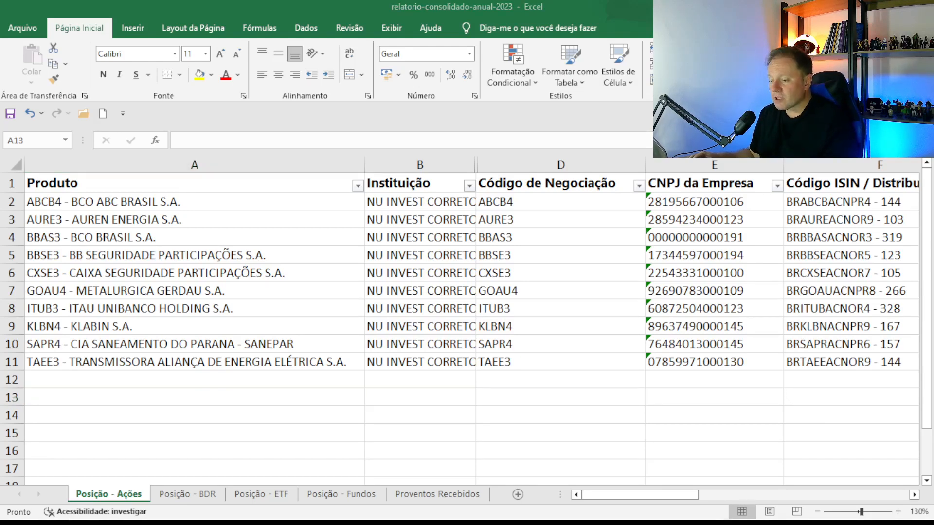
{"action": "left_click", "coordinate": [348, 416]}
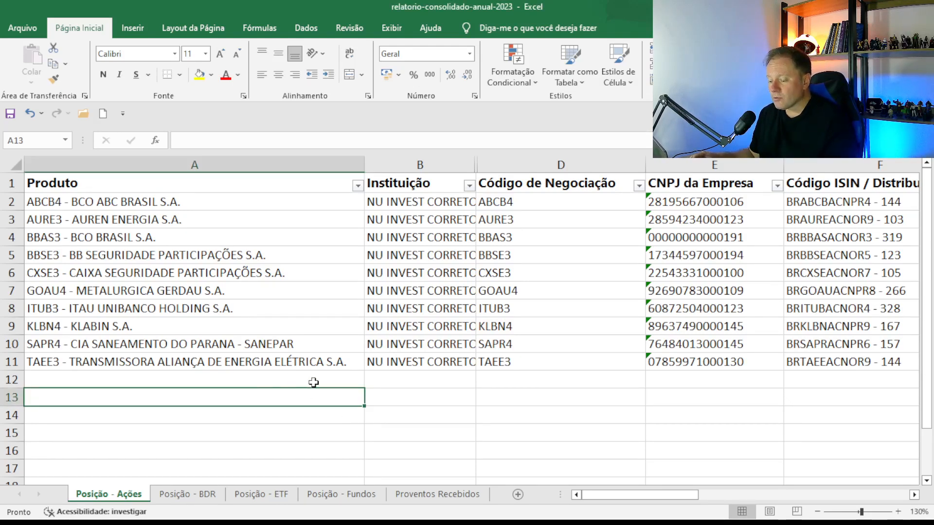
{"action": "scroll", "coordinate": [313, 383], "scroll_direction": "down", "scroll_amount": 2}
{"action": "scroll", "coordinate": [313, 382], "scroll_direction": "up", "scroll_amount": 2}
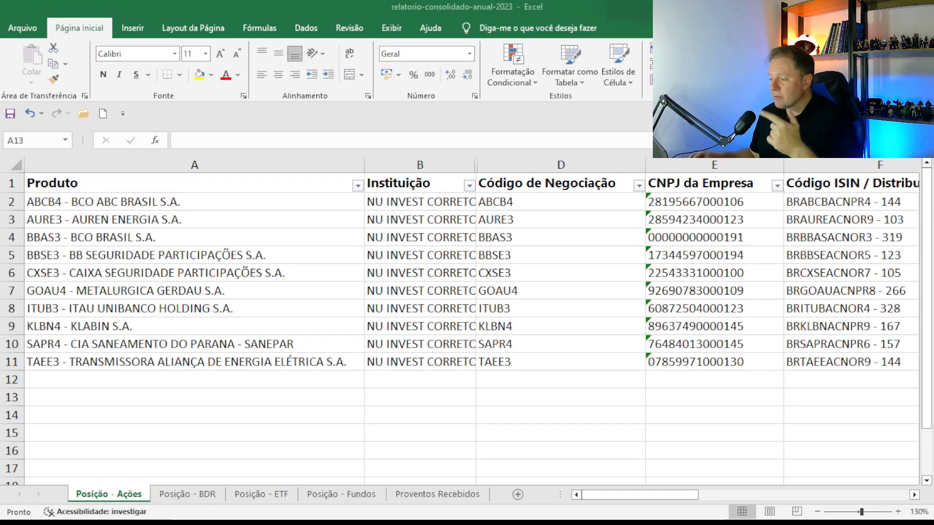
{"action": "key", "text": "alt+Tab"}
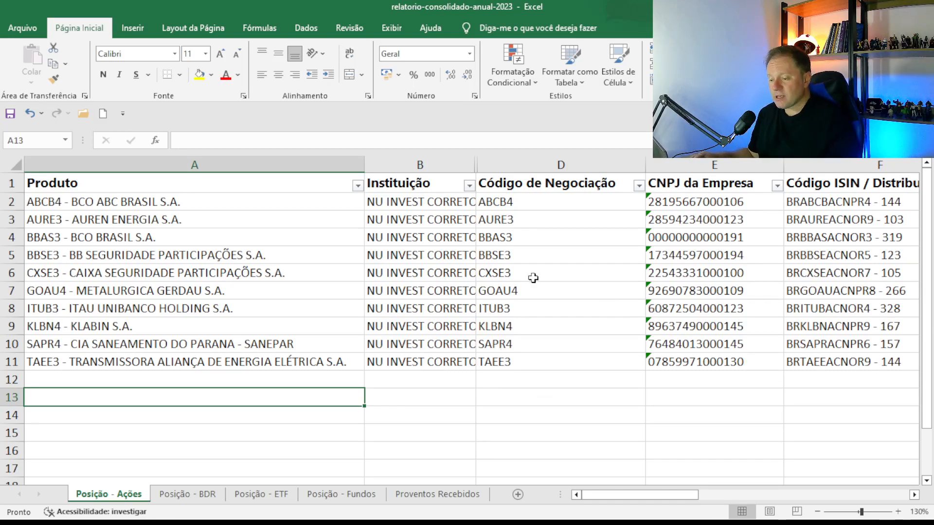
{"action": "left_click", "coordinate": [259, 219]}
{"action": "key", "text": "Up"}
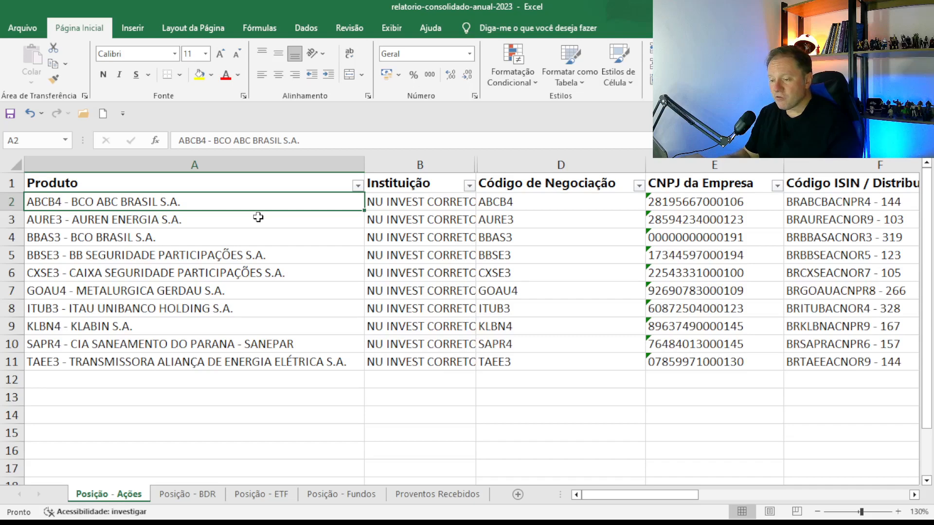
{"action": "key", "text": "Right"}
{"action": "key", "text": "Right"}
{"action": "key", "text": "Right"}
{"action": "key", "text": "Right"}
{"action": "key", "text": "Right"}
{"action": "key", "text": "Right"}
{"action": "key", "text": "Right"}
{"action": "scroll", "coordinate": [259, 218], "scroll_direction": "right", "scroll_amount": 3}
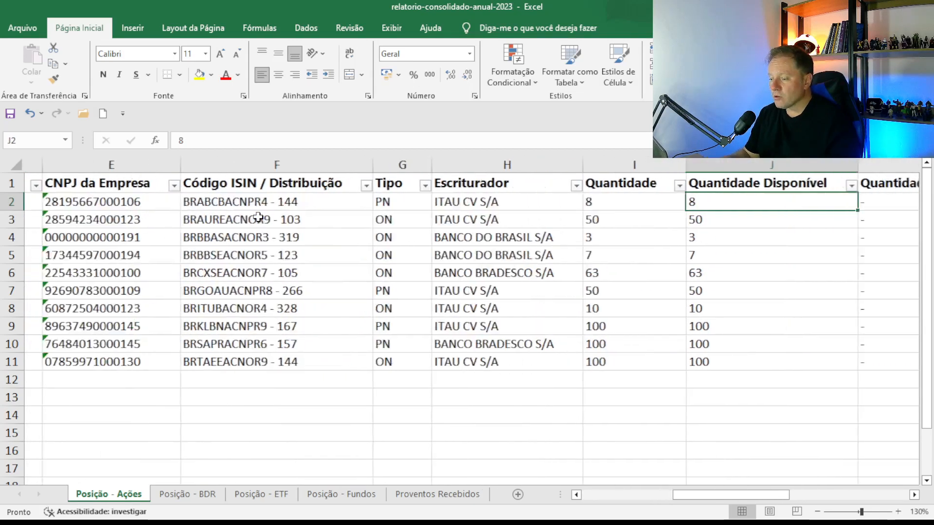
{"action": "key", "text": "Down"}
{"action": "key", "text": "Down"}
{"action": "key", "text": "Down"}
{"action": "key", "text": "Down"}
{"action": "key", "text": "Down"}
{"action": "key", "text": "Down"}
{"action": "key", "text": "Down"}
{"action": "key", "text": "Down"}
{"action": "key", "text": "Down"}
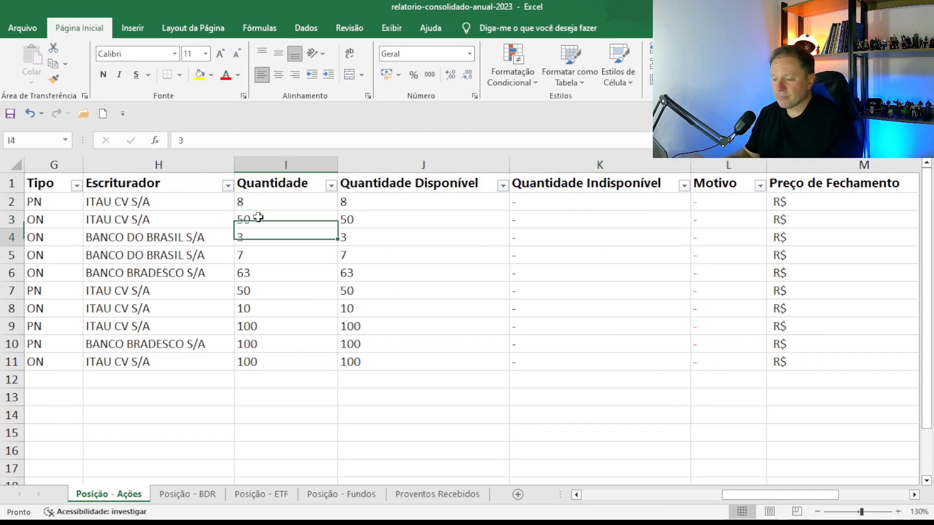
{"action": "key", "text": "Right"}
{"action": "key", "text": "Right"}
{"action": "key", "text": "Left"}
{"action": "key", "text": "Left"}
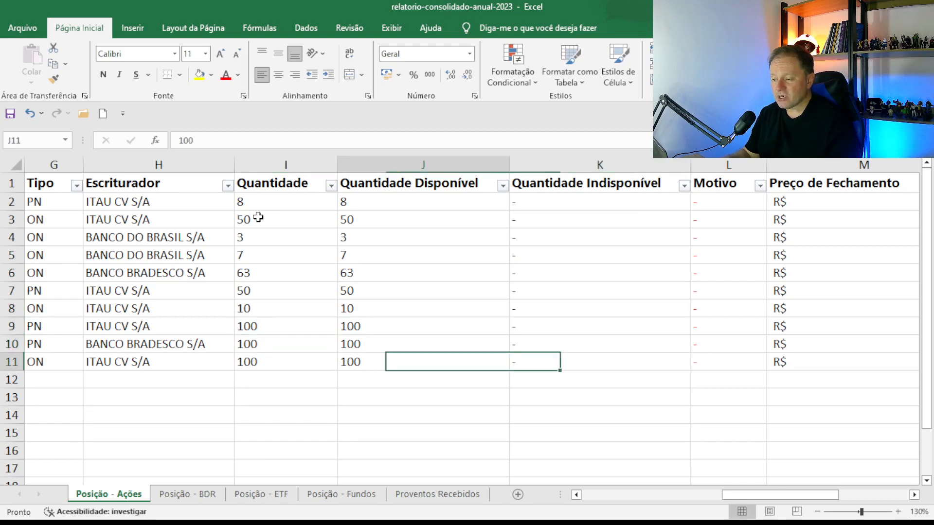
{"action": "key", "text": "alt+Tab"}
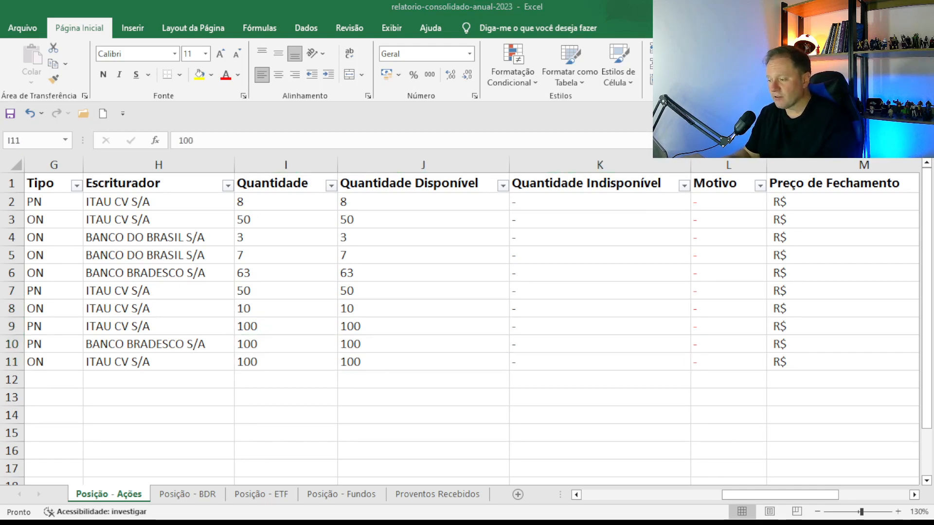
{"action": "key", "text": "alt+Tab"}
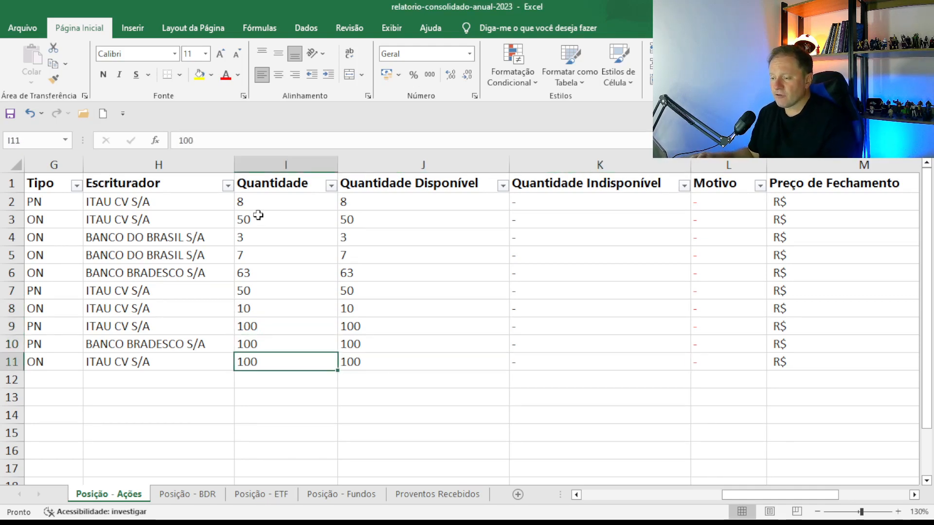
Fill the Quantidade and Quantidade Disponível cells I2:J11 with yellow, then scroll back to column A.
{"action": "left_click", "coordinate": [260, 214]}
{"action": "left_click_drag", "start_coordinate": [255, 201], "coordinate": [404, 372]}
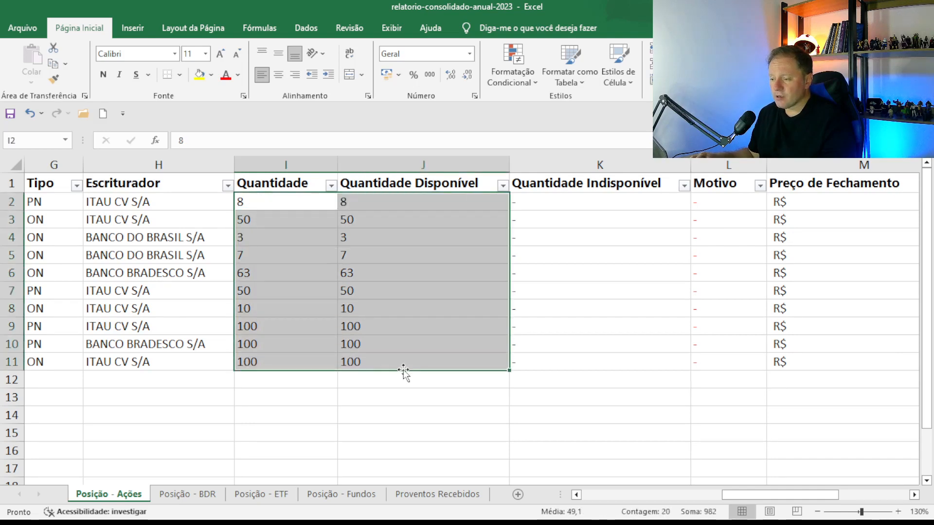
{"action": "left_click", "coordinate": [199, 74]}
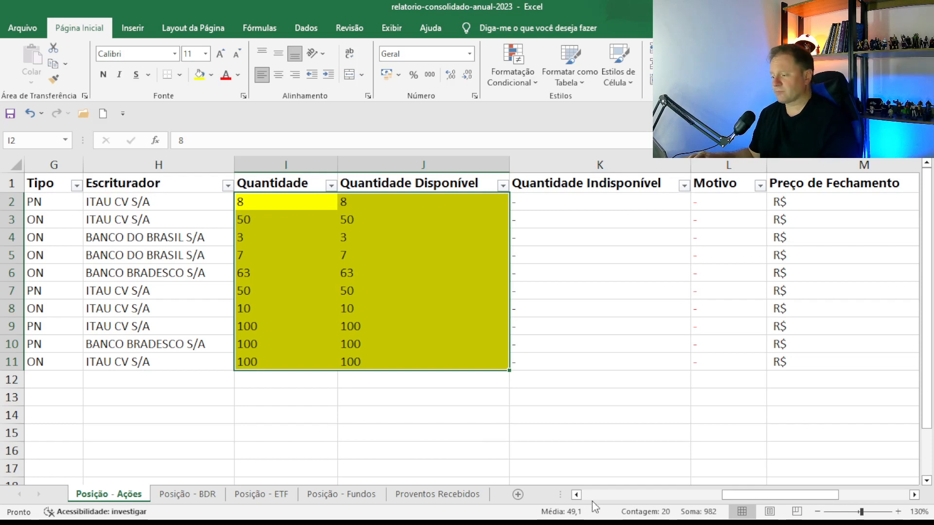
{"action": "left_click_drag", "start_coordinate": [760, 495], "coordinate": [691, 500]}
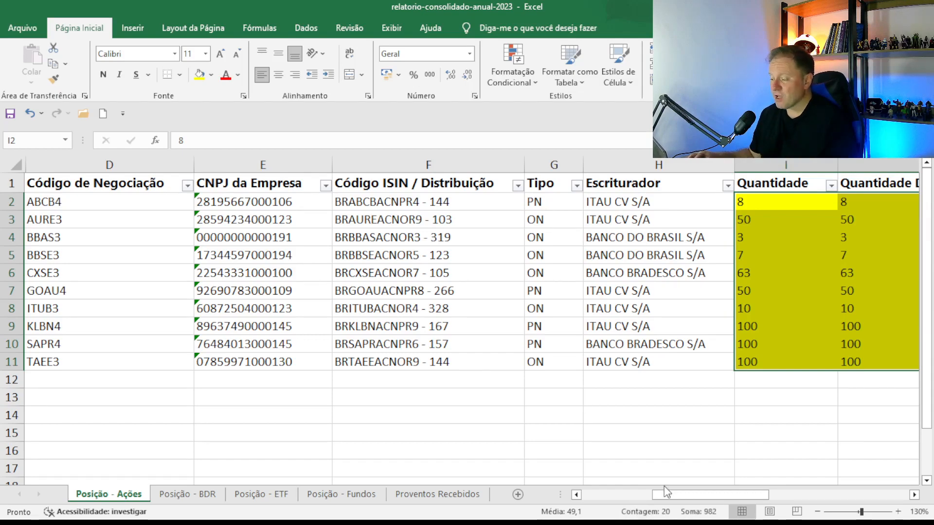
{"action": "left_click_drag", "start_coordinate": [666, 496], "coordinate": [802, 477]}
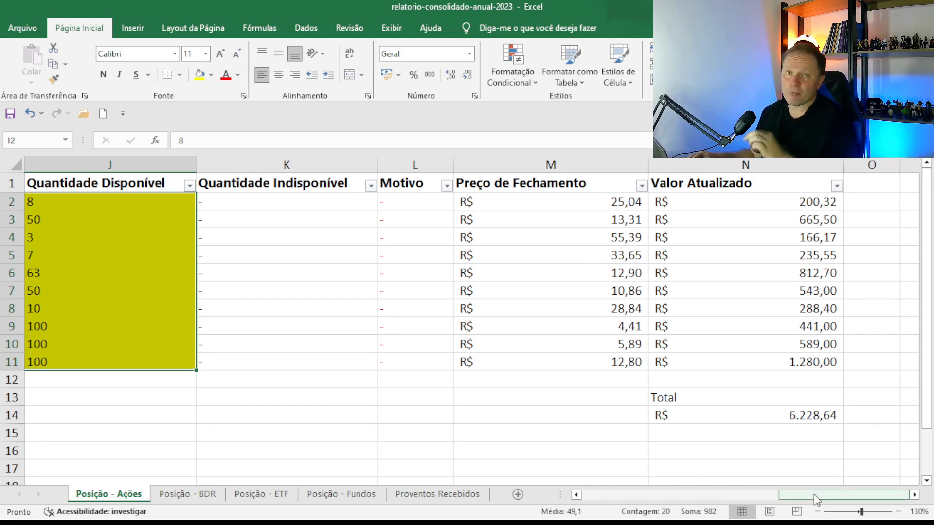
{"action": "left_click_drag", "start_coordinate": [807, 497], "coordinate": [579, 501]}
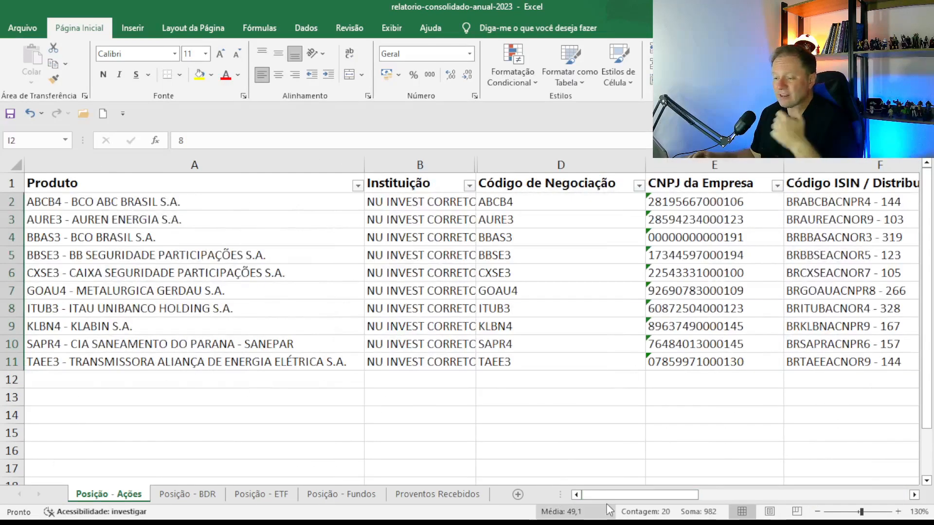
Review the stock positions on the Posição - BDR and Posição - ETF sheets.
{"action": "left_click", "coordinate": [187, 495]}
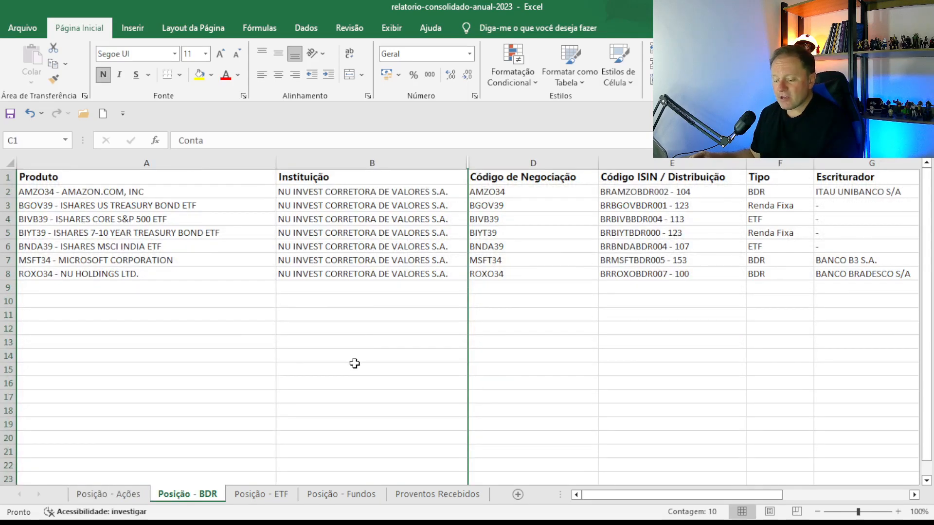
{"action": "scroll", "coordinate": [355, 364], "scroll_direction": "up", "scroll_amount": 2}
{"action": "left_click", "coordinate": [521, 398]}
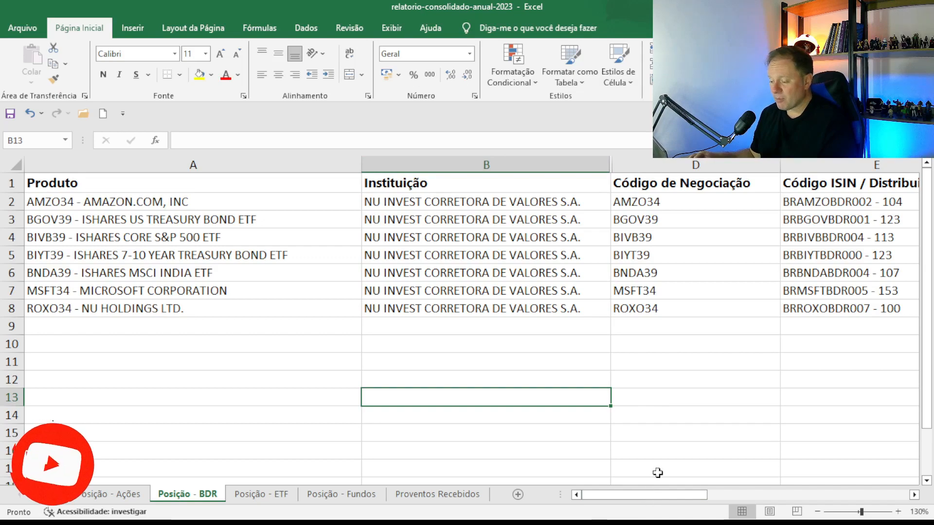
{"action": "left_click_drag", "start_coordinate": [651, 495], "coordinate": [444, 489]}
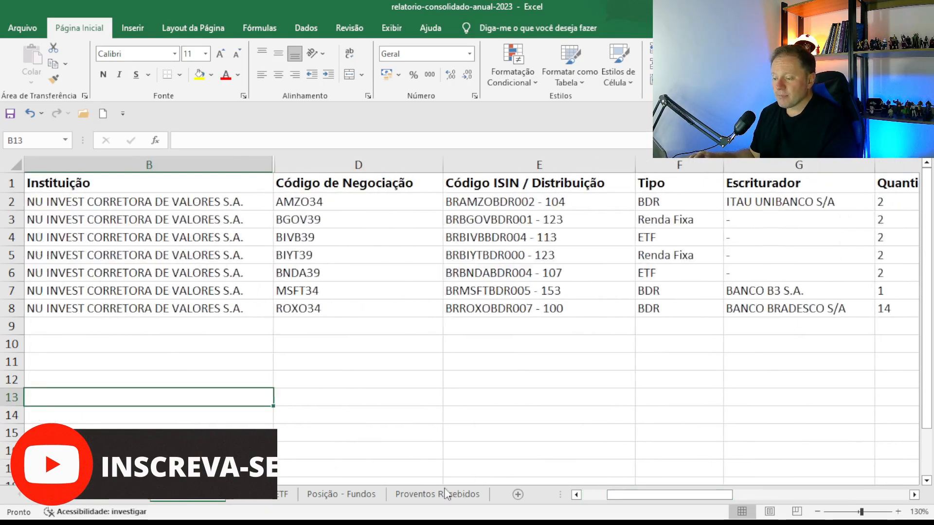
{"action": "left_click", "coordinate": [281, 494]}
{"action": "left_click_drag", "start_coordinate": [674, 493], "coordinate": [702, 488]}
{"action": "scroll", "coordinate": [629, 390], "scroll_direction": "up", "scroll_amount": 2}
{"action": "left_click_drag", "start_coordinate": [739, 496], "coordinate": [623, 499]}
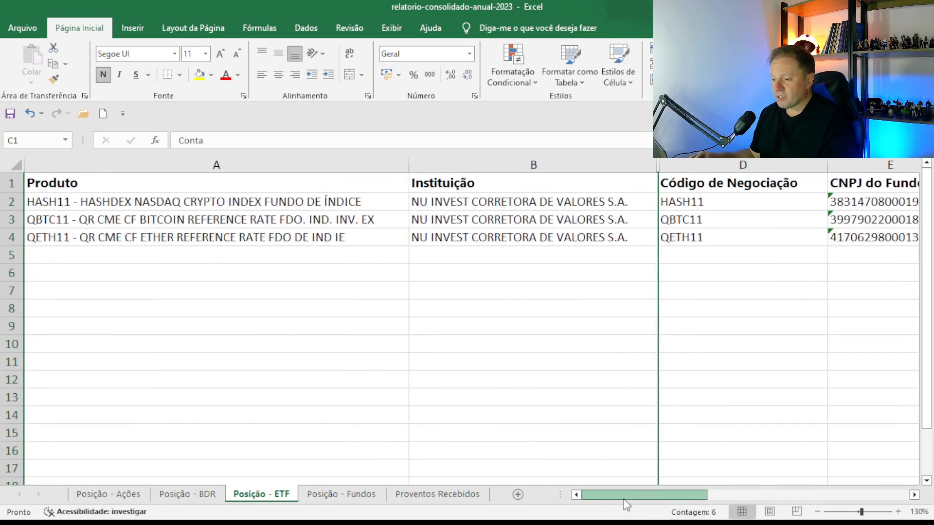
Highlight the Preço de Fechamento column M1:M14 on Posição - Fundos in yellow.
{"action": "left_click", "coordinate": [343, 494]}
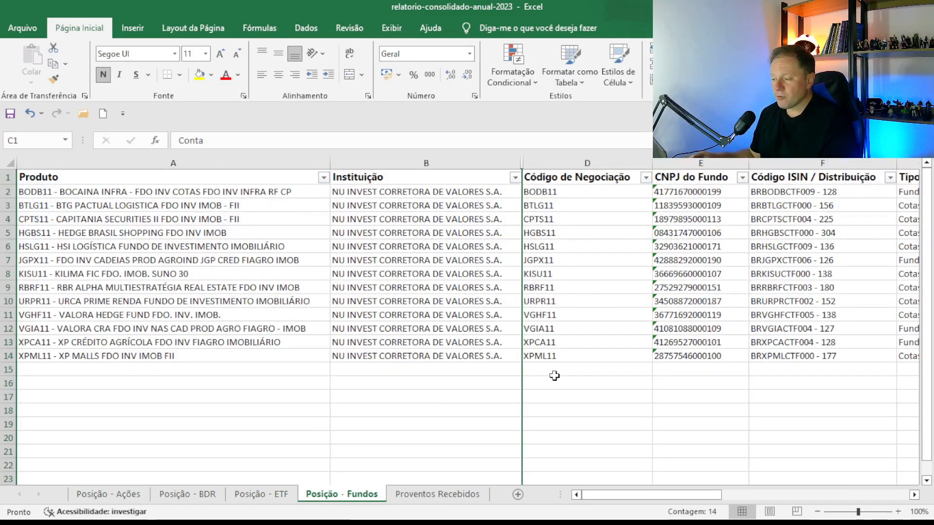
{"action": "scroll", "coordinate": [554, 376], "scroll_direction": "up", "scroll_amount": 2}
{"action": "left_click_drag", "start_coordinate": [591, 495], "coordinate": [820, 477]}
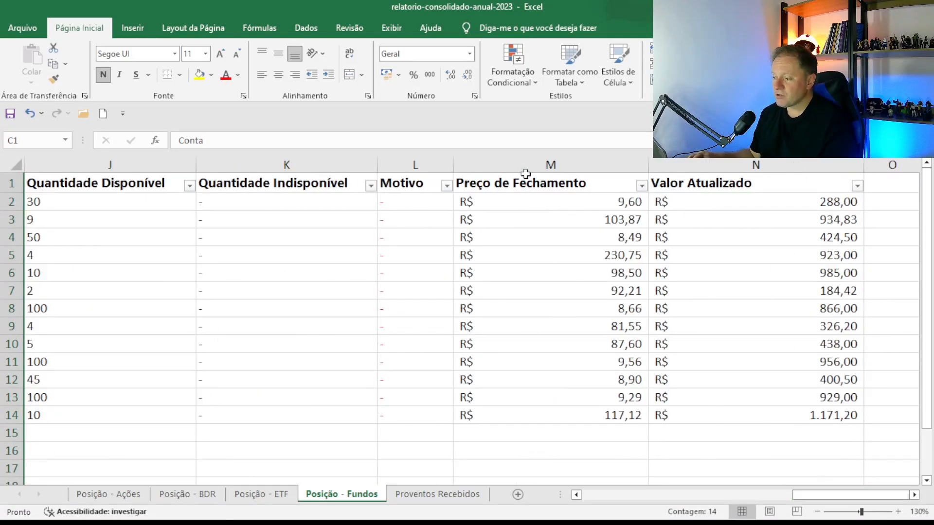
{"action": "left_click_drag", "start_coordinate": [521, 185], "coordinate": [555, 417]}
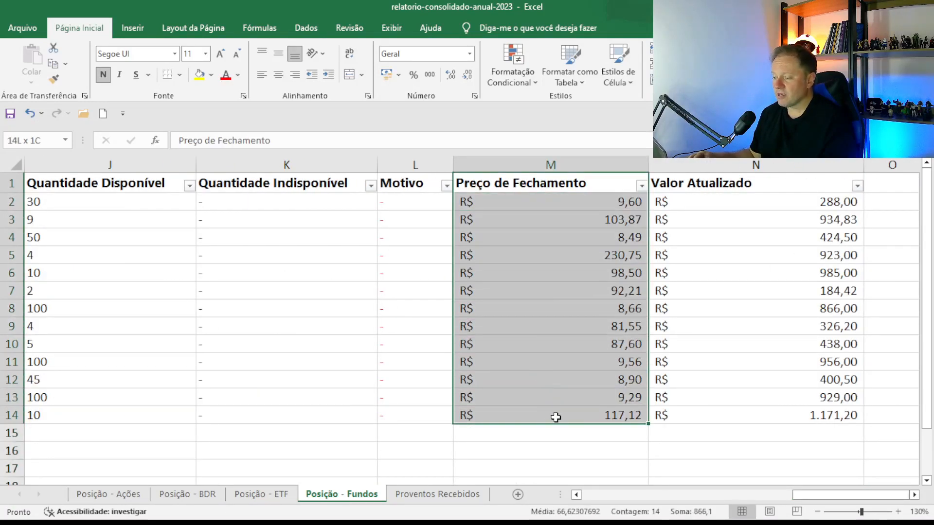
{"action": "left_click", "coordinate": [200, 80]}
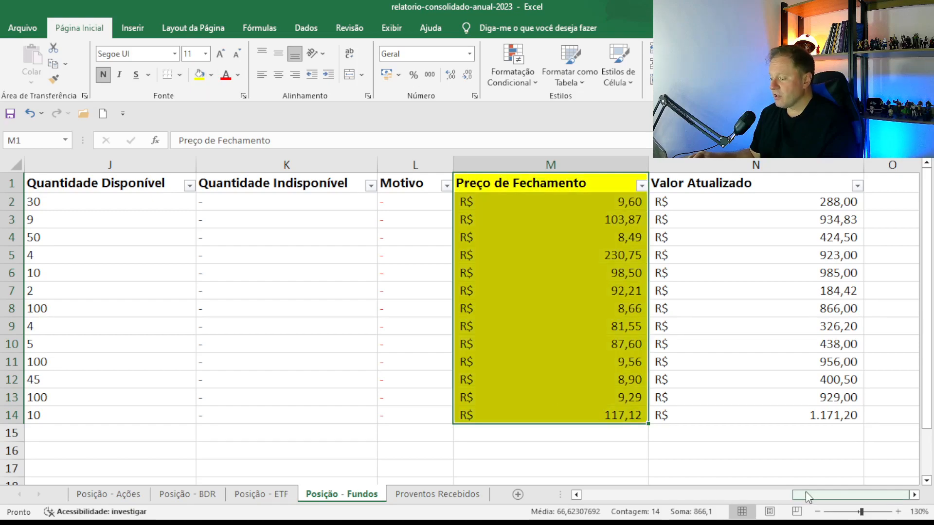
{"action": "left_click_drag", "start_coordinate": [814, 496], "coordinate": [620, 504]}
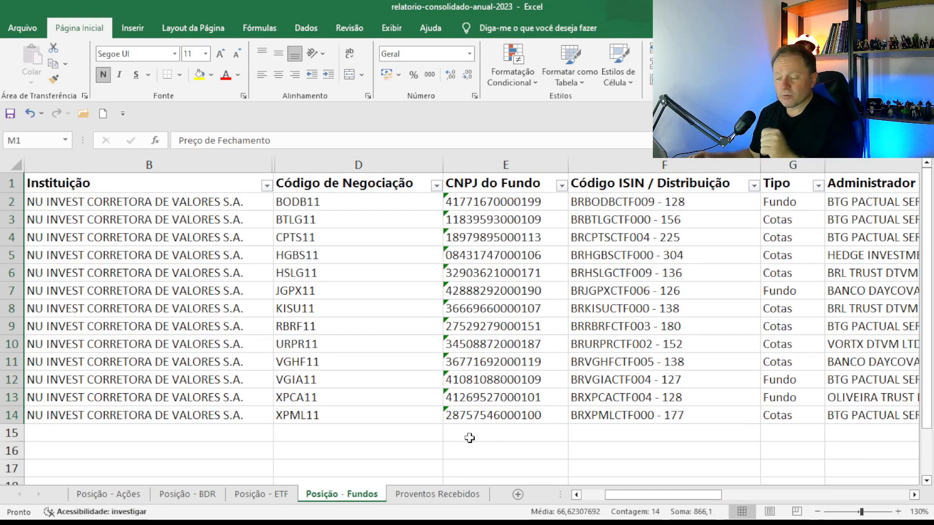
{"action": "left_click_drag", "start_coordinate": [674, 496], "coordinate": [617, 499]}
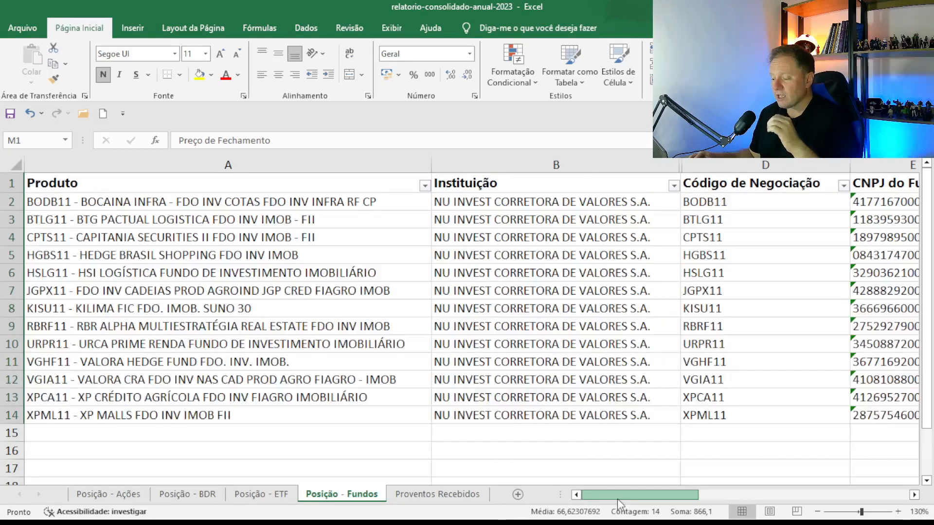
{"action": "left_click", "coordinate": [456, 496]}
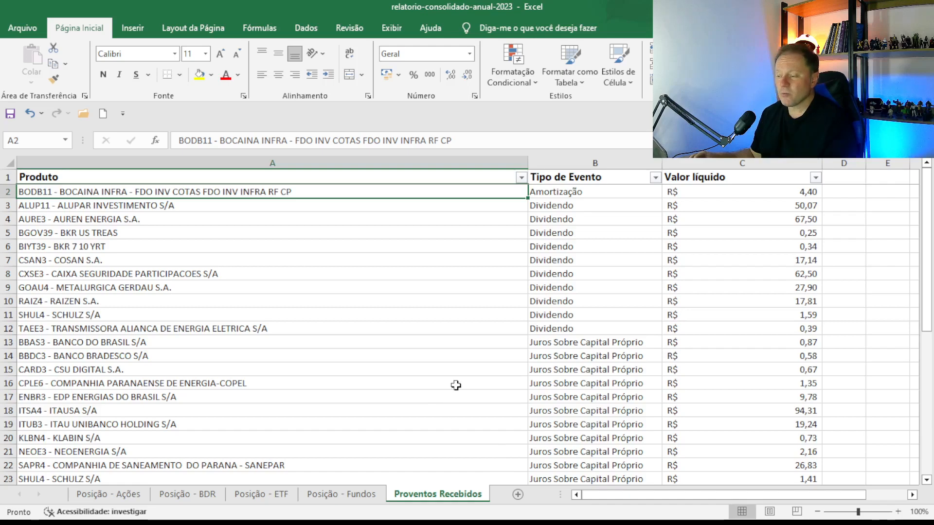
Narrow the Produto column on Proventos Recebidos and scroll through the payouts.
{"action": "left_click", "coordinate": [522, 164]}
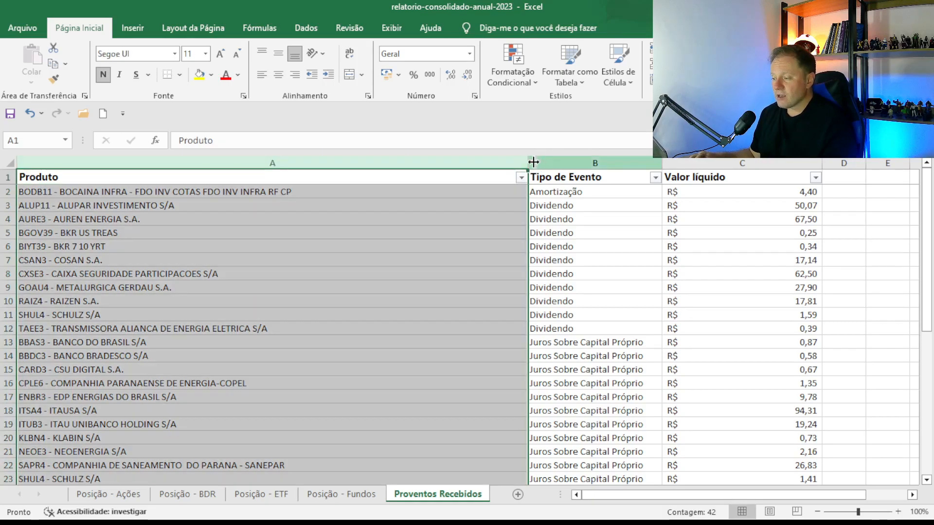
{"action": "left_click_drag", "start_coordinate": [335, 181], "coordinate": [333, 182]}
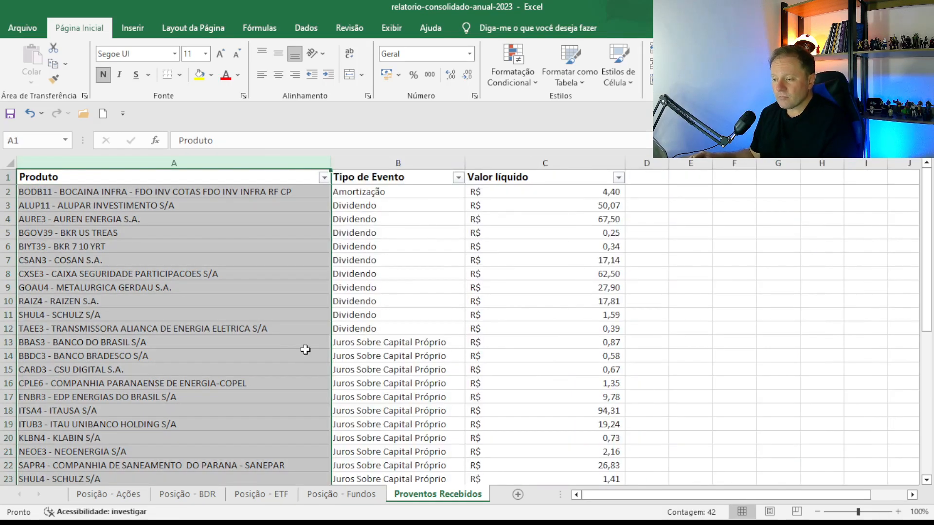
{"action": "scroll", "coordinate": [308, 355], "scroll_direction": "up", "scroll_amount": 2}
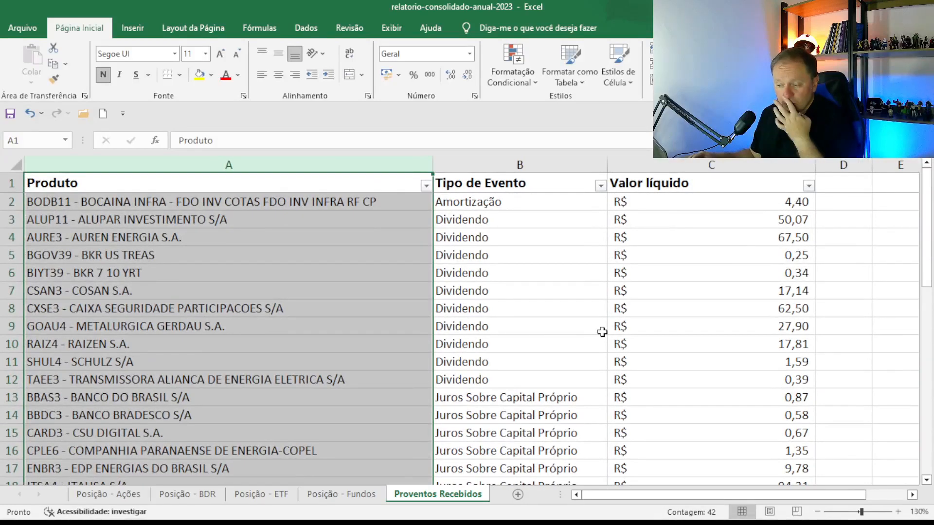
{"action": "scroll", "coordinate": [579, 358], "scroll_direction": "down", "scroll_amount": 2}
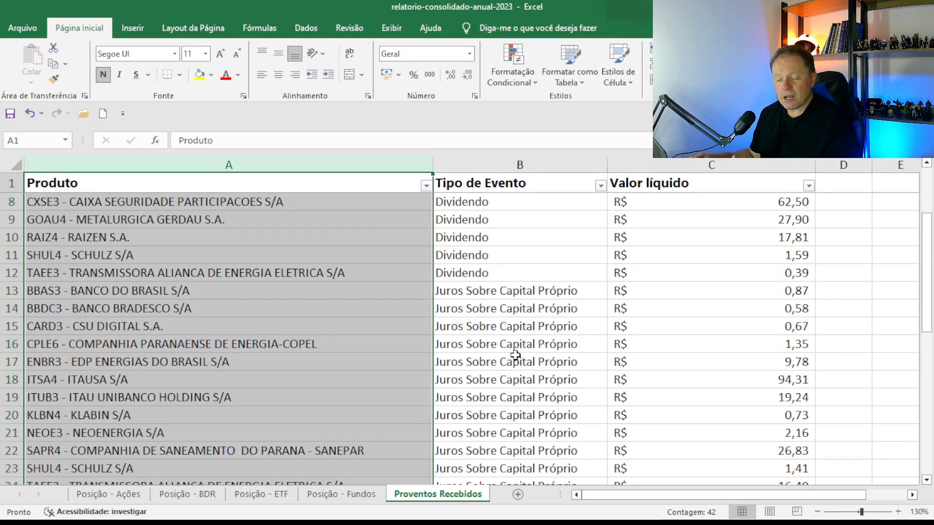
{"action": "scroll", "coordinate": [516, 355], "scroll_direction": "down", "scroll_amount": 5}
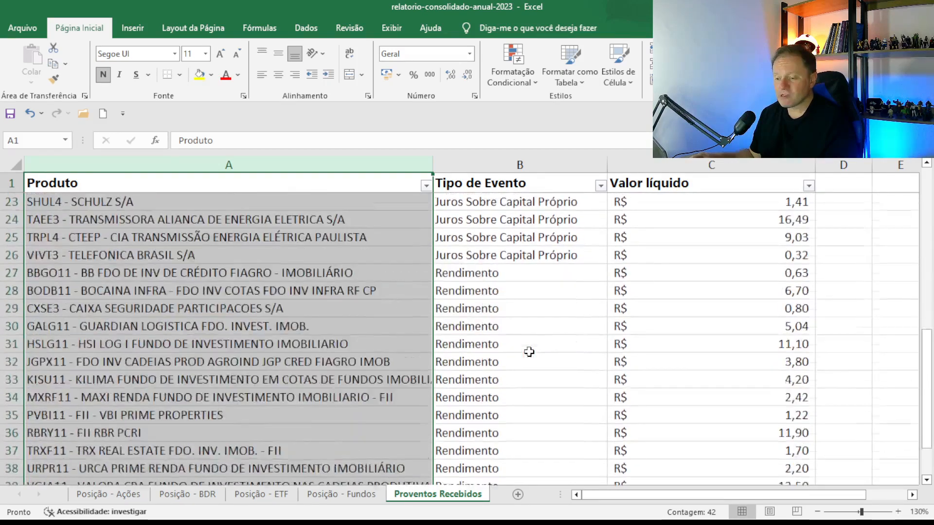
{"action": "scroll", "coordinate": [529, 352], "scroll_direction": "down", "scroll_amount": 2}
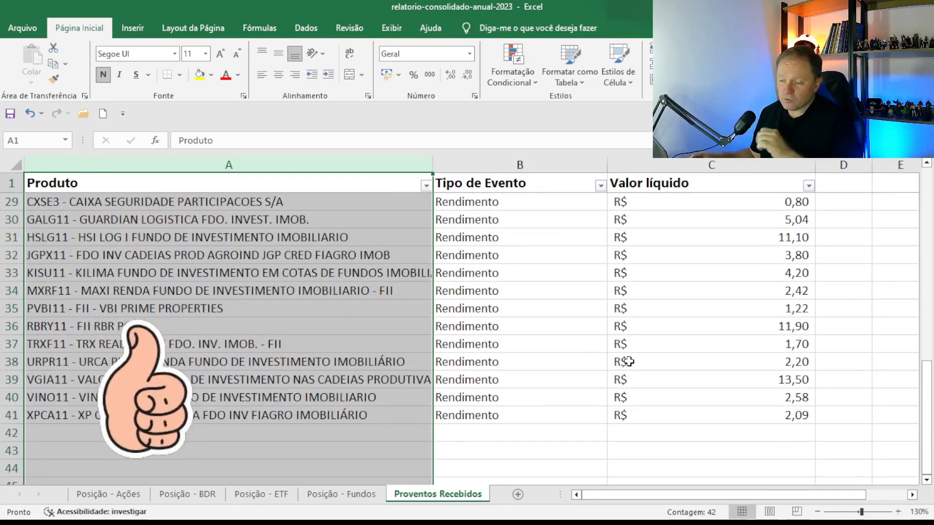
Check the last Valor líquido amount in row 40, then return to Posição - Ações.
{"action": "left_click", "coordinate": [732, 400]}
{"action": "scroll", "coordinate": [728, 400], "scroll_direction": "up", "scroll_amount": 7}
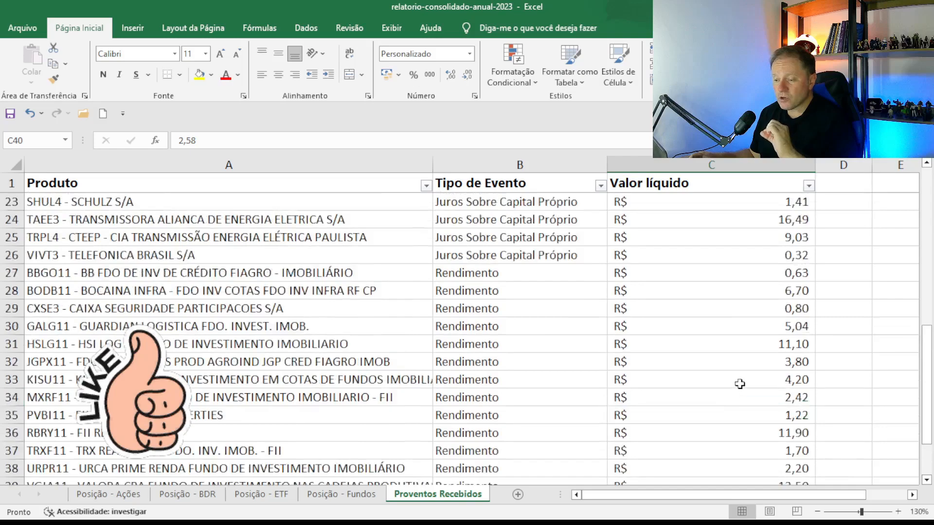
{"action": "scroll", "coordinate": [730, 355], "scroll_direction": "up", "scroll_amount": 2}
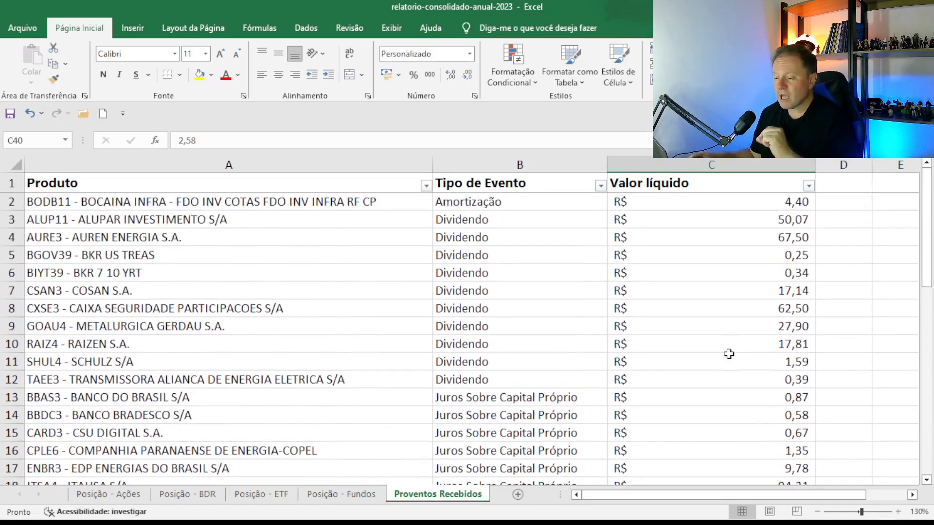
{"action": "left_click", "coordinate": [106, 494]}
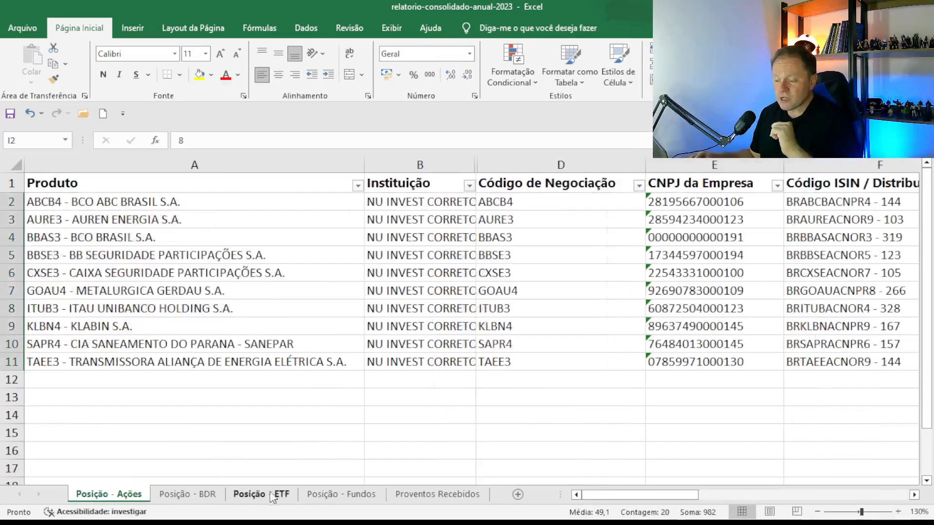
{"action": "left_click", "coordinate": [341, 494]}
{"action": "left_click_drag", "start_coordinate": [689, 498], "coordinate": [712, 505]}
{"action": "left_click", "coordinate": [498, 239]}
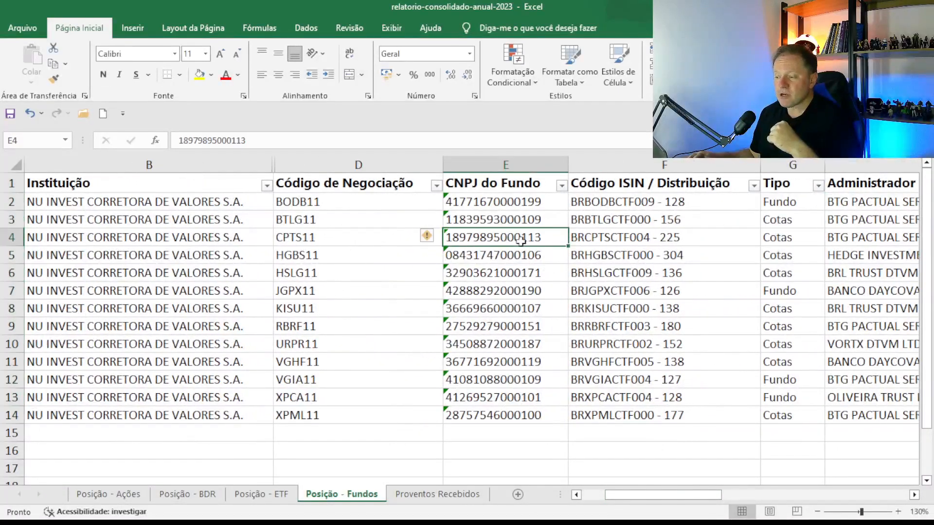
{"action": "left_click_drag", "start_coordinate": [695, 492], "coordinate": [672, 493]}
{"action": "left_click", "coordinate": [110, 494]}
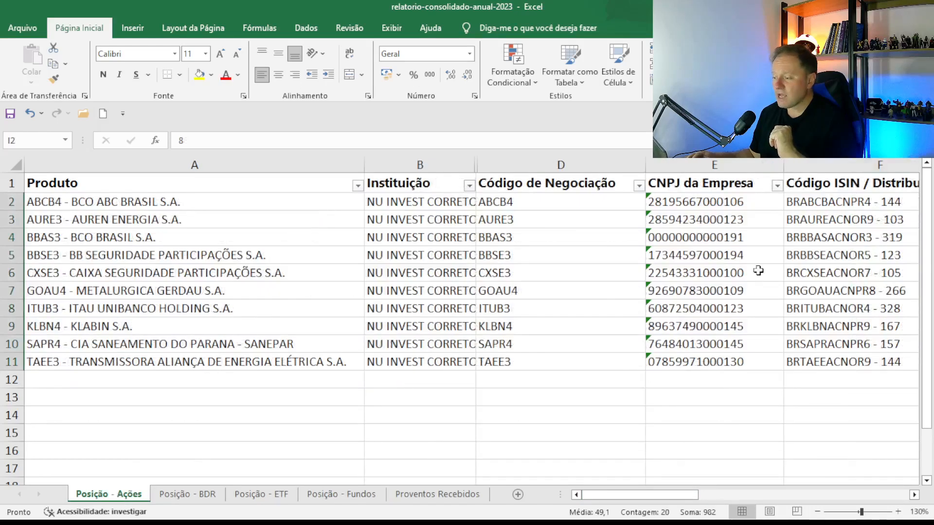
{"action": "left_click", "coordinate": [438, 492]}
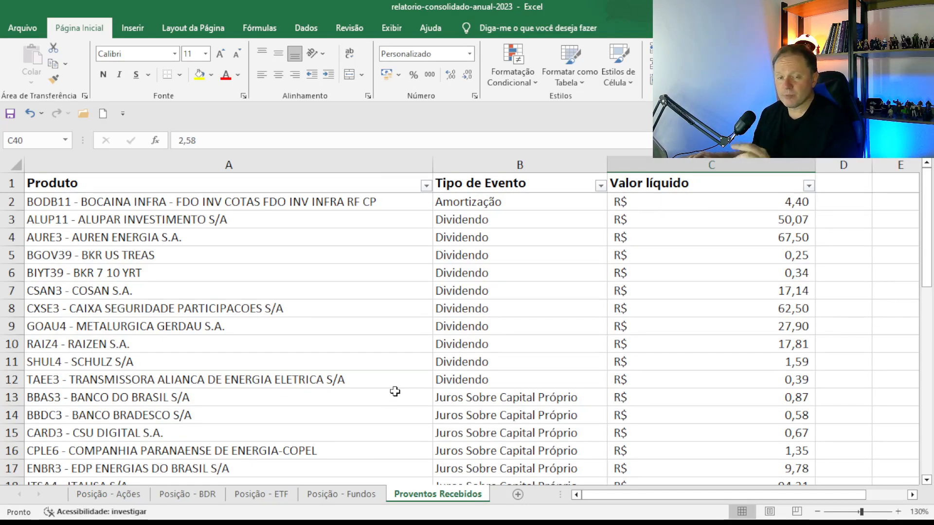
{"action": "scroll", "coordinate": [398, 389], "scroll_direction": "down", "scroll_amount": 2}
{"action": "scroll", "coordinate": [398, 390], "scroll_direction": "down", "scroll_amount": 3}
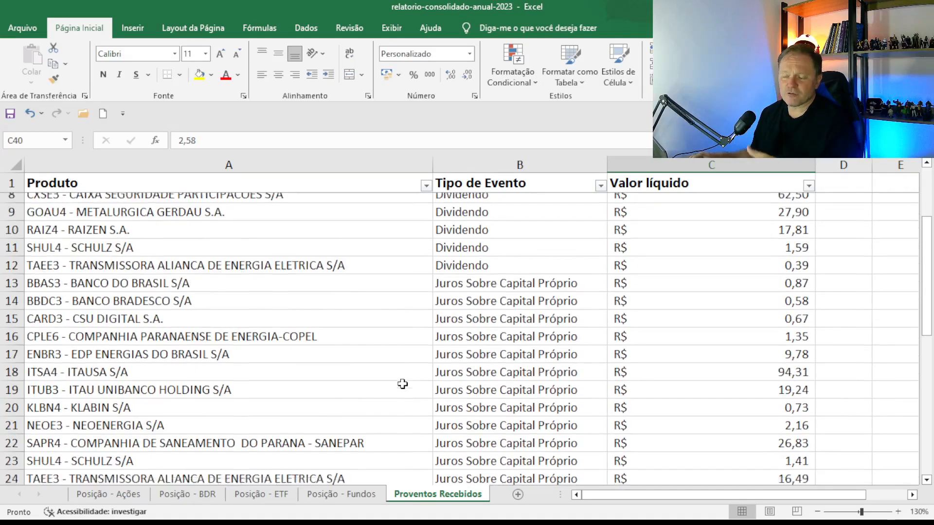
{"action": "left_click", "coordinate": [130, 500]}
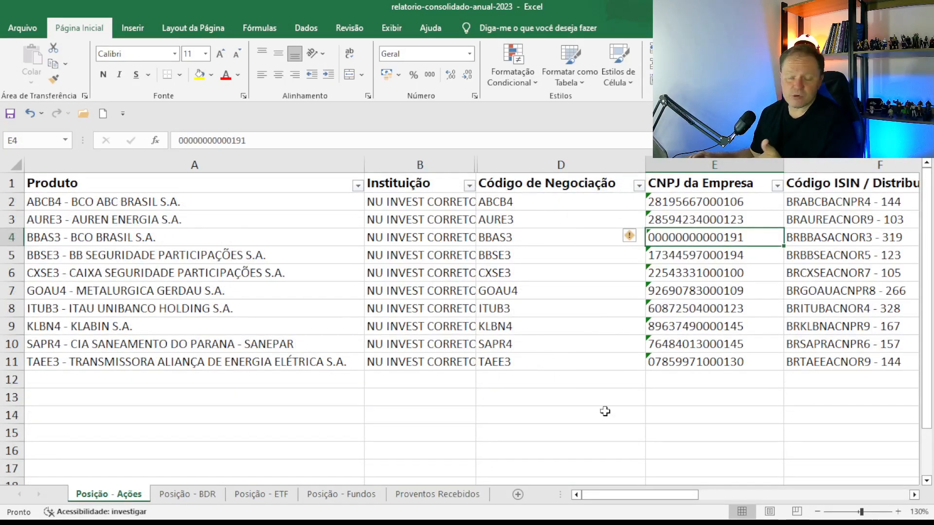
{"action": "left_click_drag", "start_coordinate": [640, 495], "coordinate": [659, 495]}
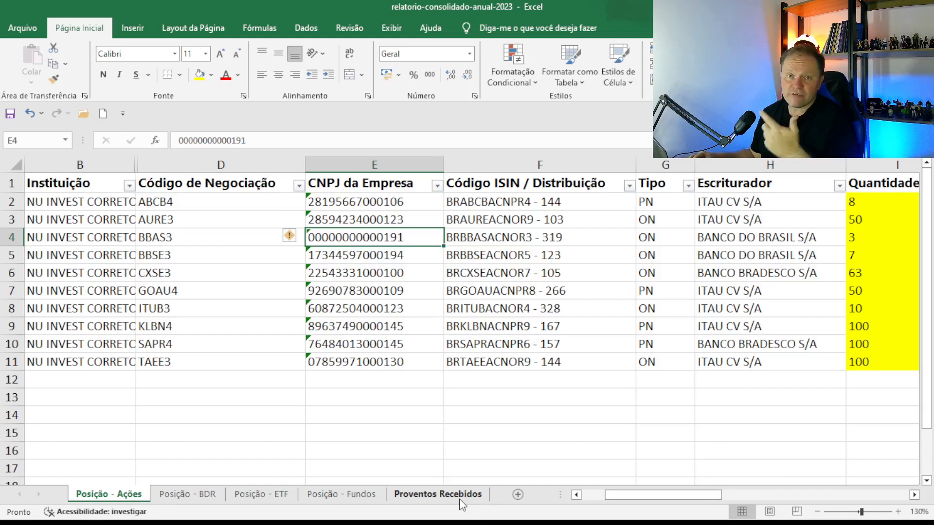
{"action": "key", "text": "alt+Tab"}
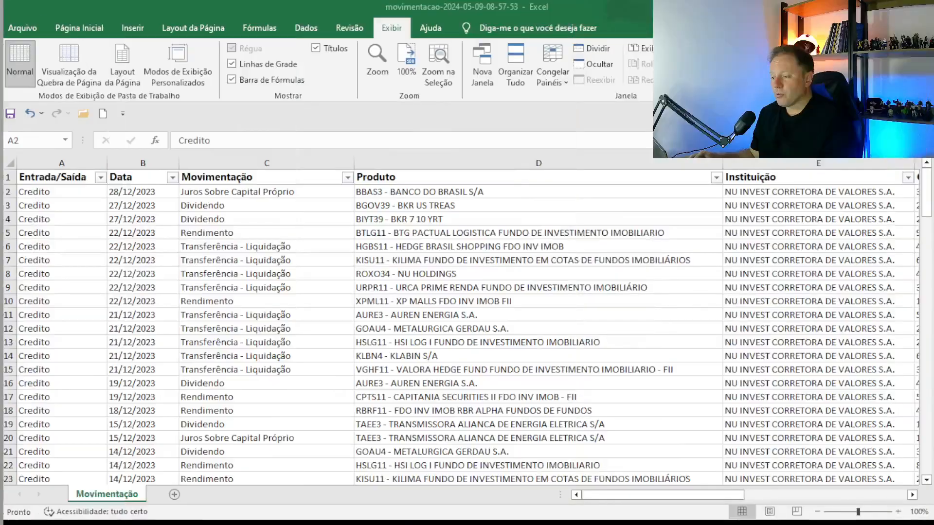
{"action": "left_click", "coordinate": [84, 193]}
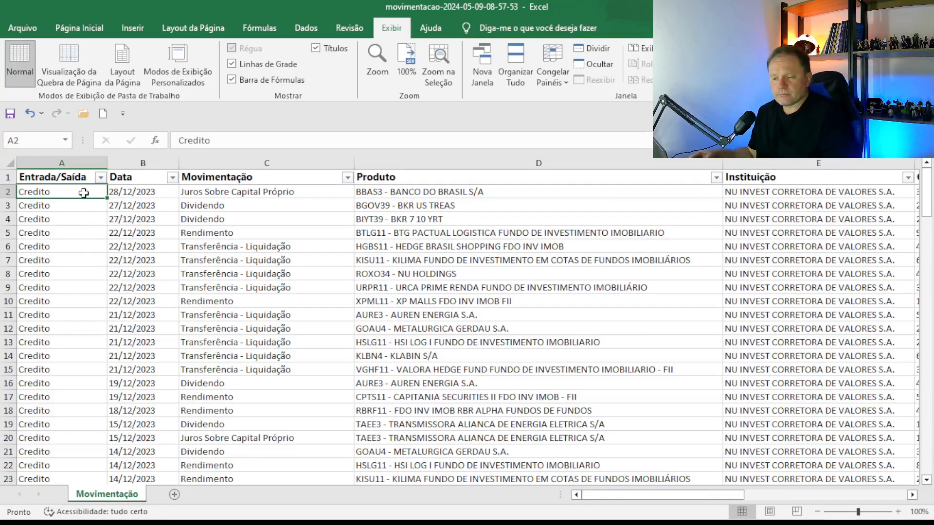
{"action": "scroll", "coordinate": [76, 268], "scroll_direction": "down", "scroll_amount": 5}
{"action": "scroll", "coordinate": [78, 275], "scroll_direction": "up", "scroll_amount": 5}
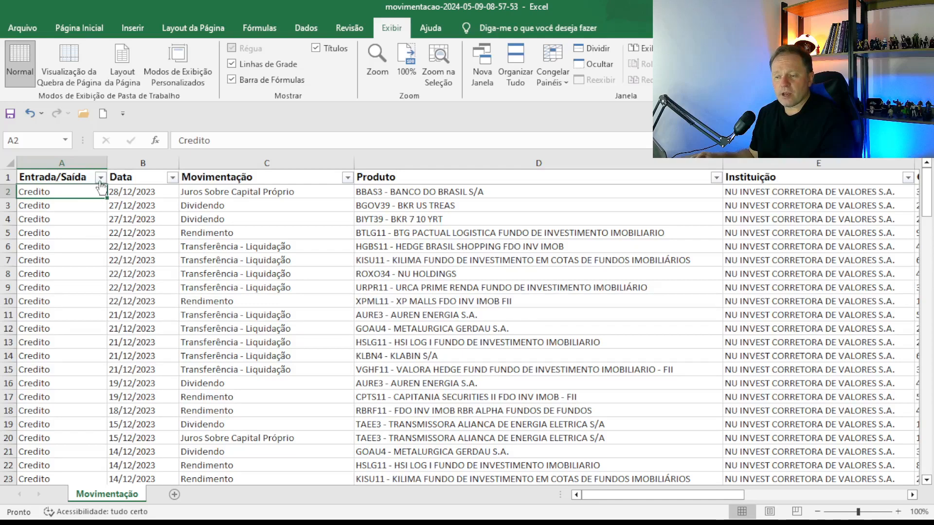
{"action": "left_click", "coordinate": [57, 171]}
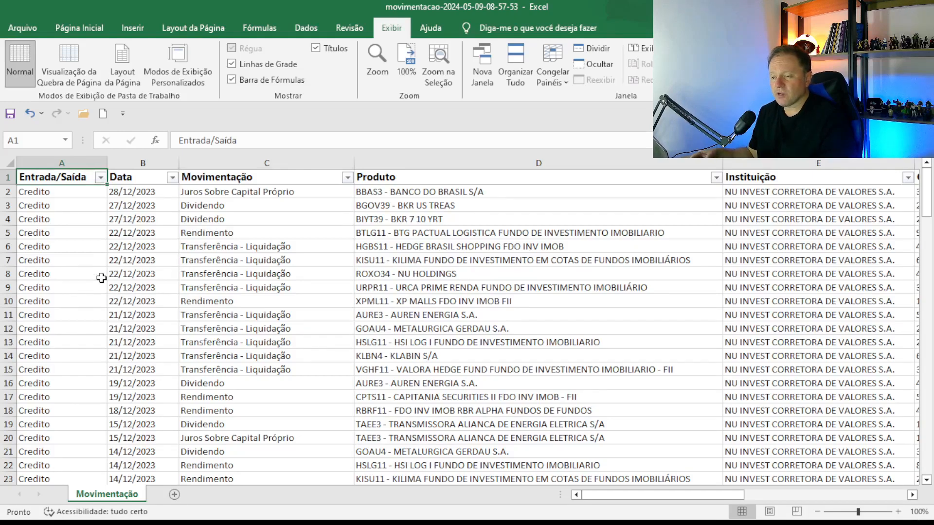
{"action": "left_click", "coordinate": [261, 249]}
{"action": "left_click", "coordinate": [262, 259]}
{"action": "left_click", "coordinate": [277, 280]}
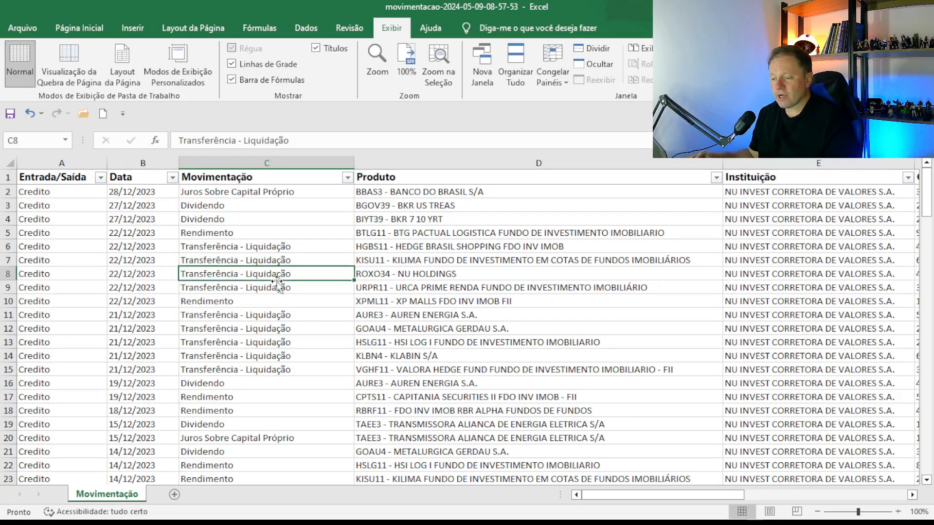
{"action": "left_click_drag", "start_coordinate": [257, 247], "coordinate": [369, 298]}
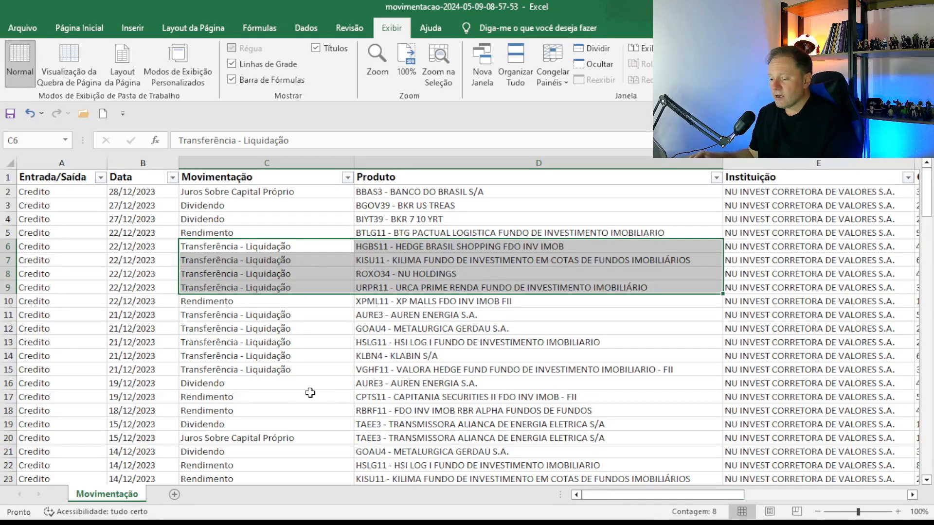
{"action": "scroll", "coordinate": [297, 392], "scroll_direction": "down", "scroll_amount": 6}
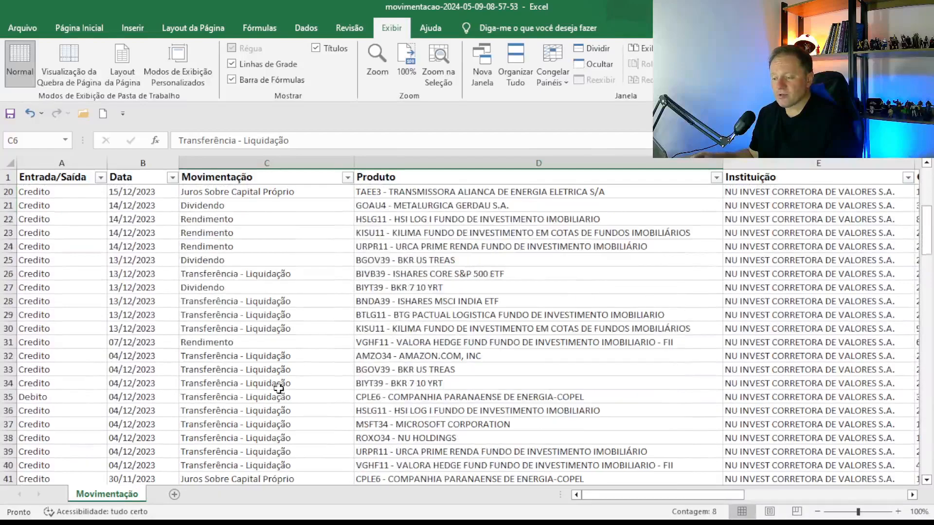
{"action": "scroll", "coordinate": [302, 396], "scroll_direction": "down", "scroll_amount": 5}
{"action": "scroll", "coordinate": [334, 413], "scroll_direction": "up", "scroll_amount": 11}
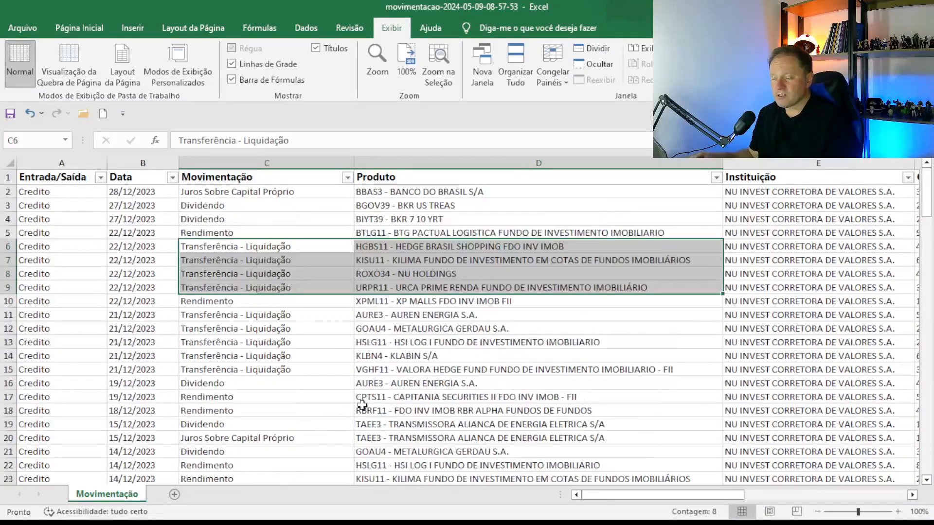
{"action": "left_click", "coordinate": [49, 220]}
{"action": "left_click_drag", "start_coordinate": [668, 494], "coordinate": [707, 495]}
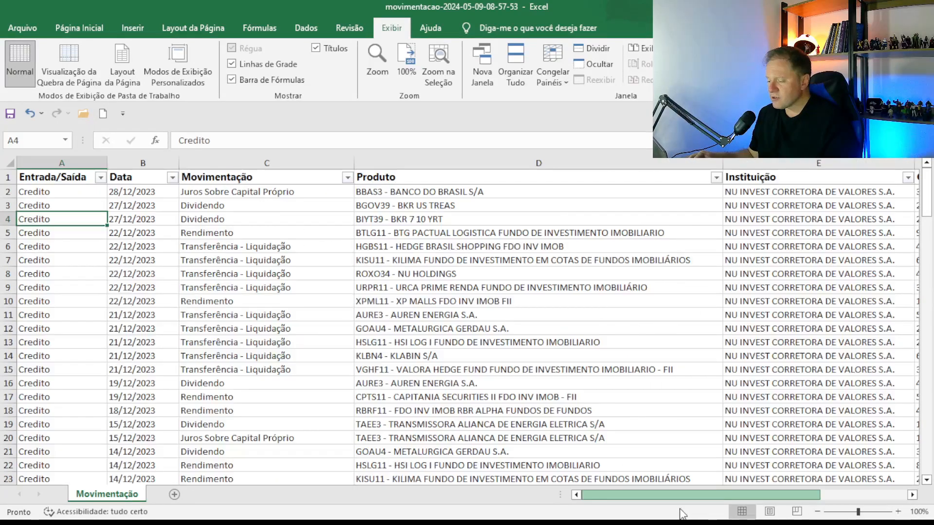
{"action": "left_click", "coordinate": [221, 313]}
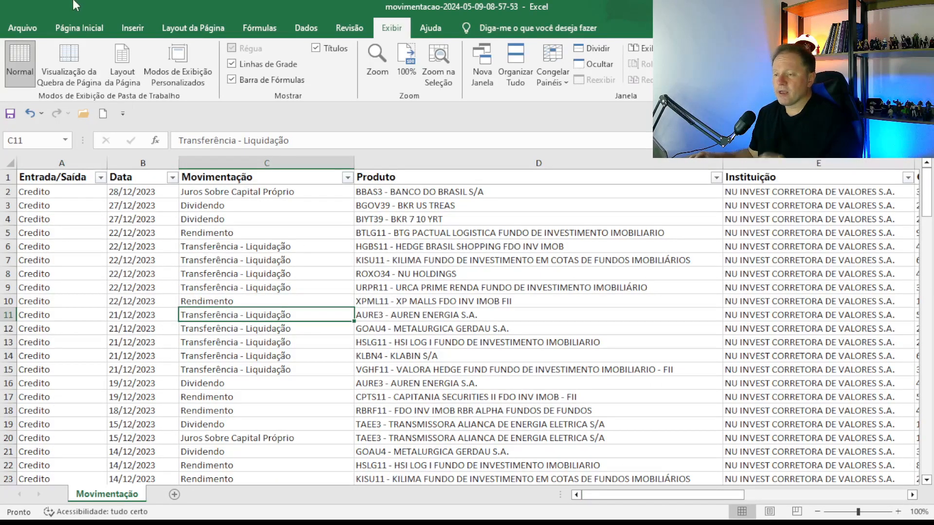
{"action": "left_click", "coordinate": [82, 29]}
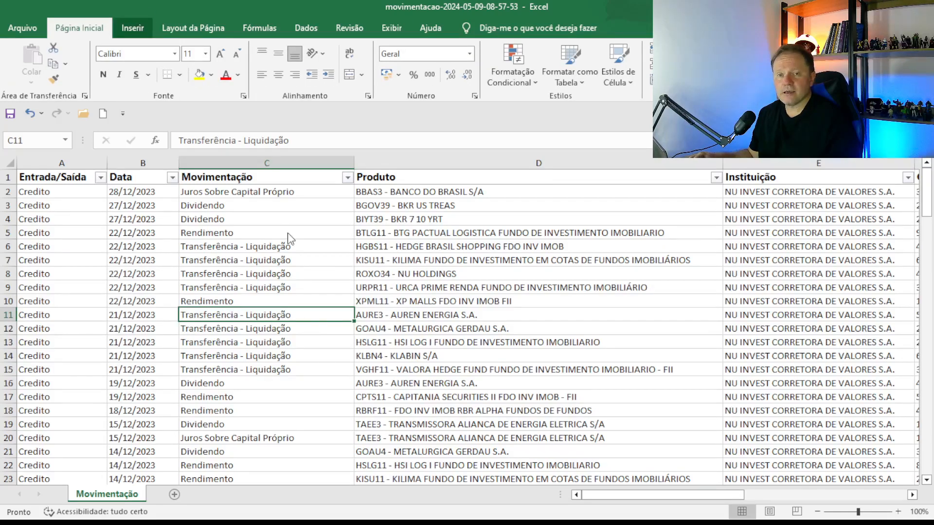
Open the Inserir ribbon to start a Tabela Dinâmica from the full Movimentação table.
{"action": "left_click", "coordinate": [133, 28]}
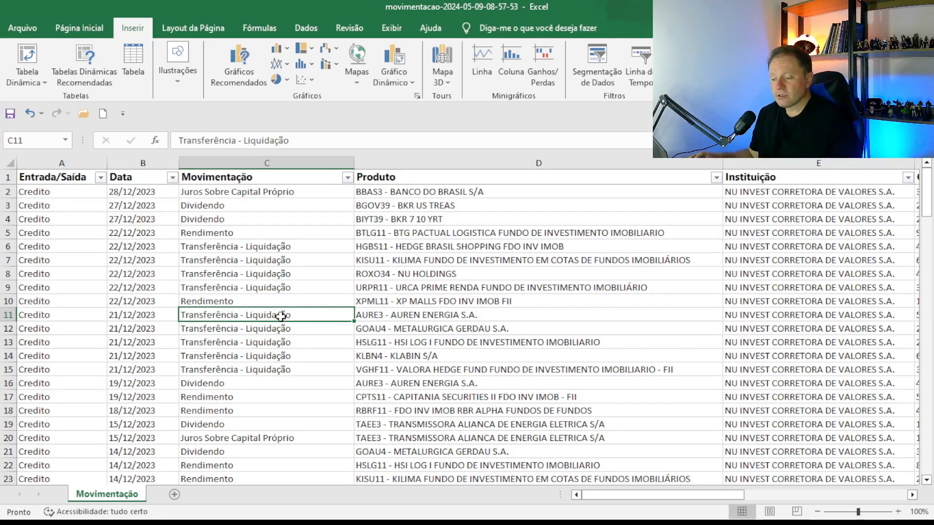
{"action": "scroll", "coordinate": [438, 331], "scroll_direction": "down", "scroll_amount": 1}
{"action": "scroll", "coordinate": [589, 284], "scroll_direction": "up", "scroll_amount": 1}
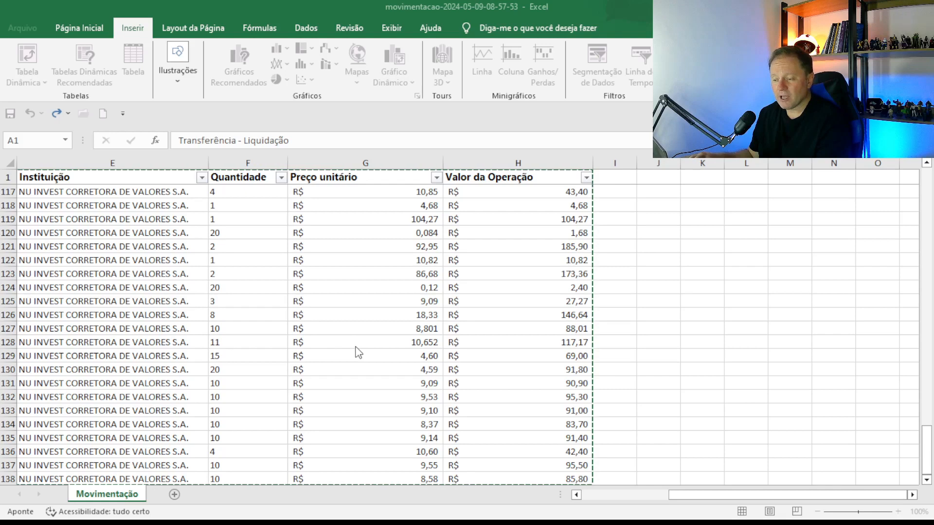
Create the pivot table on a new sheet with Produto as its rows.
{"action": "left_click", "coordinate": [327, 429]}
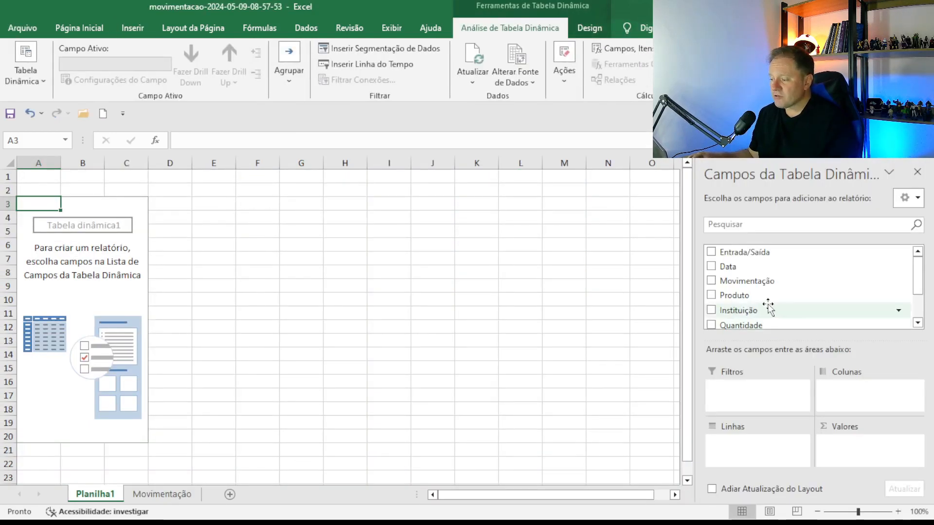
{"action": "left_click_drag", "start_coordinate": [755, 284], "coordinate": [751, 446]}
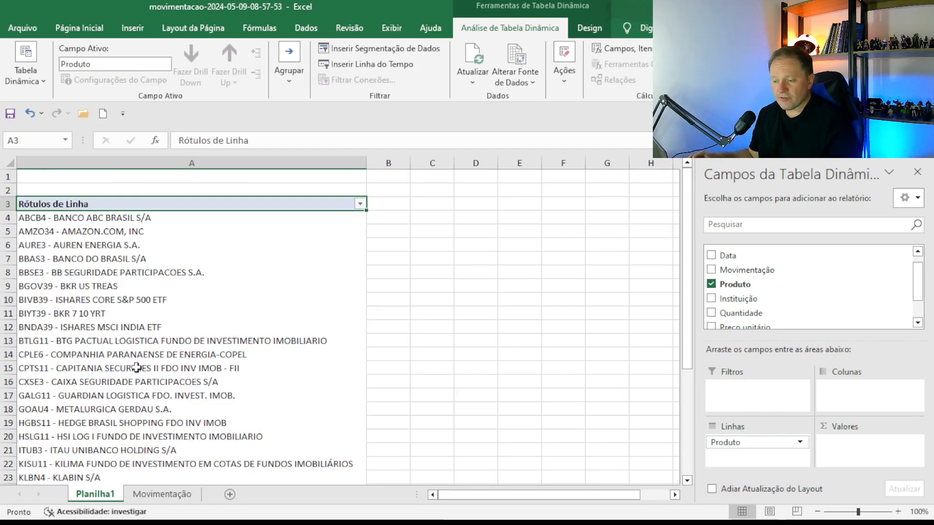
{"action": "scroll", "coordinate": [841, 304], "scroll_direction": "down", "scroll_amount": 1}
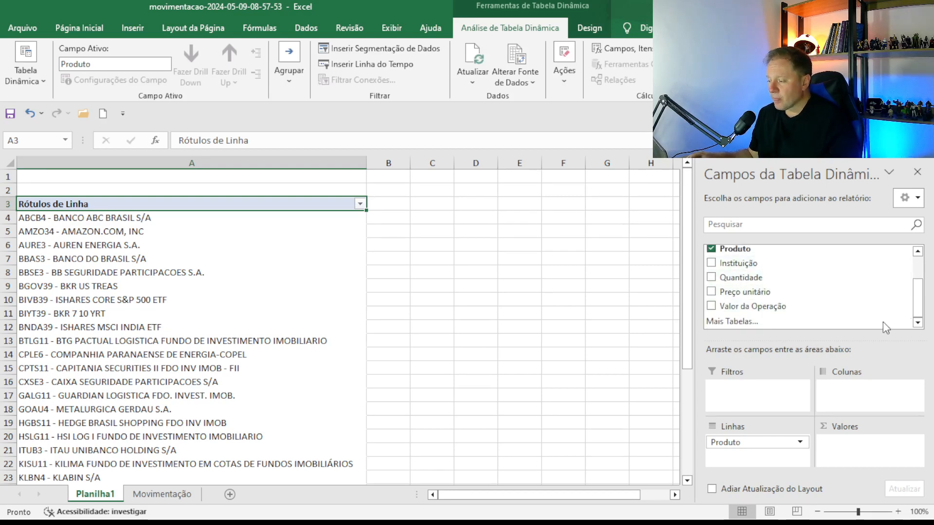
{"action": "scroll", "coordinate": [856, 317], "scroll_direction": "up", "scroll_amount": 1}
Place Movimentação above Produto in Linhas, review the grouping, and return to the Movimentação sheet.
{"action": "left_click_drag", "start_coordinate": [760, 267], "coordinate": [725, 465]}
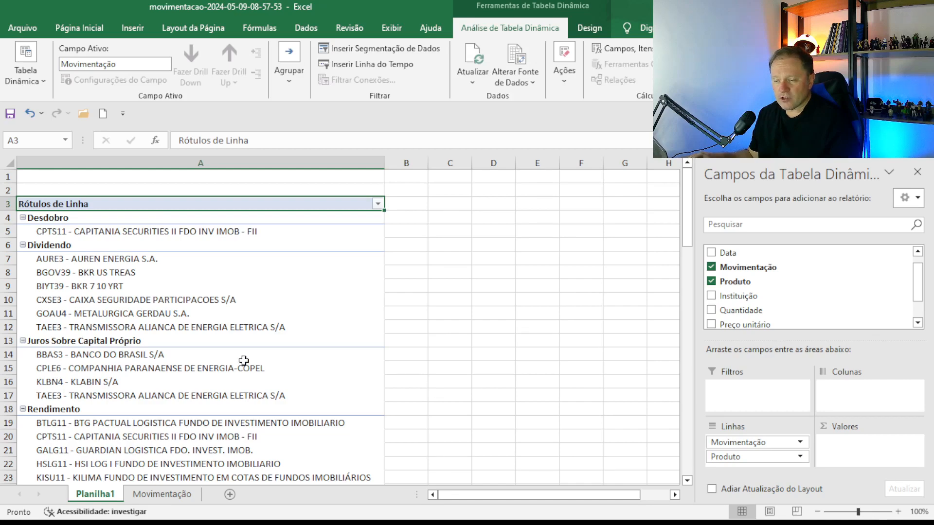
{"action": "scroll", "coordinate": [244, 361], "scroll_direction": "down", "scroll_amount": 1}
{"action": "scroll", "coordinate": [271, 371], "scroll_direction": "down", "scroll_amount": 4}
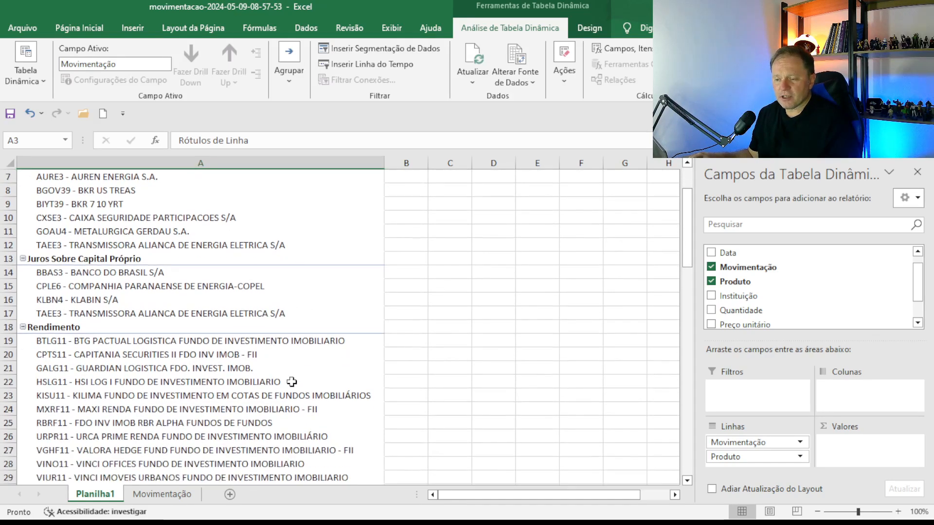
{"action": "scroll", "coordinate": [229, 385], "scroll_direction": "down", "scroll_amount": 12}
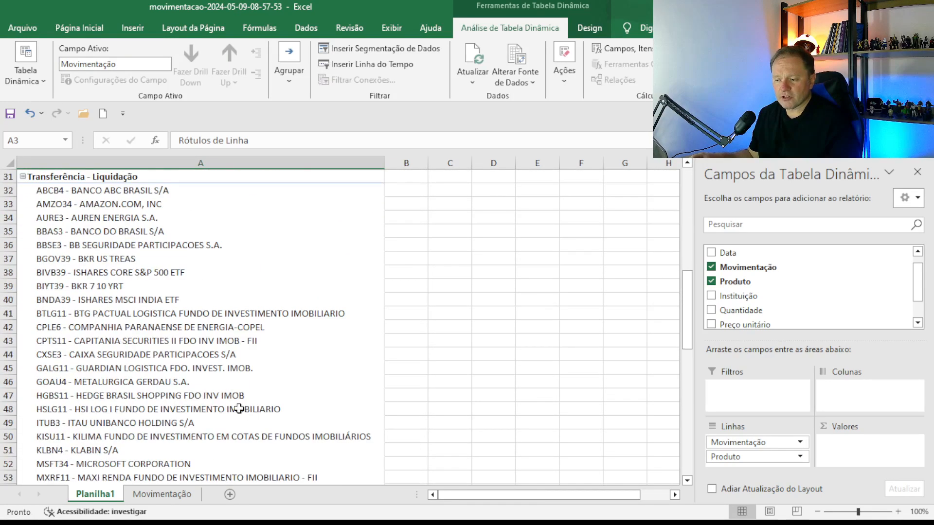
{"action": "scroll", "coordinate": [263, 385], "scroll_direction": "up", "scroll_amount": 13}
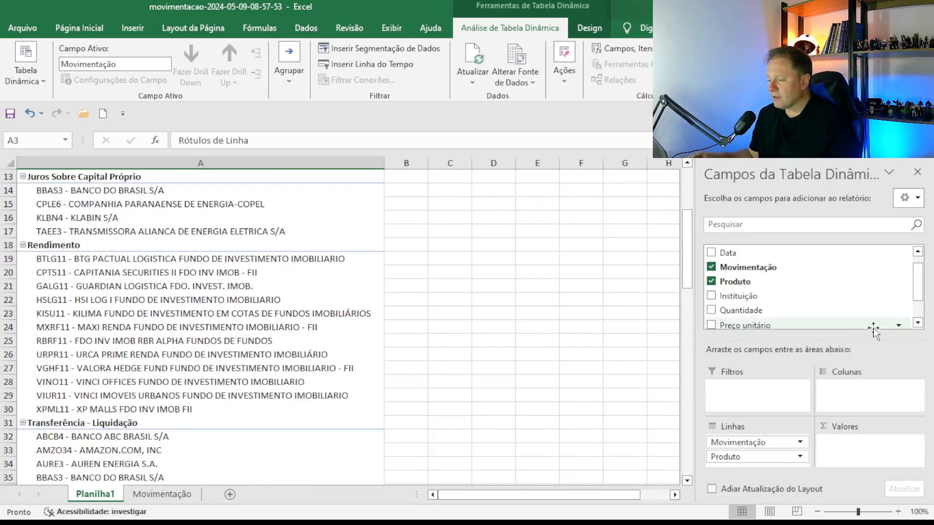
{"action": "left_click", "coordinate": [138, 500]}
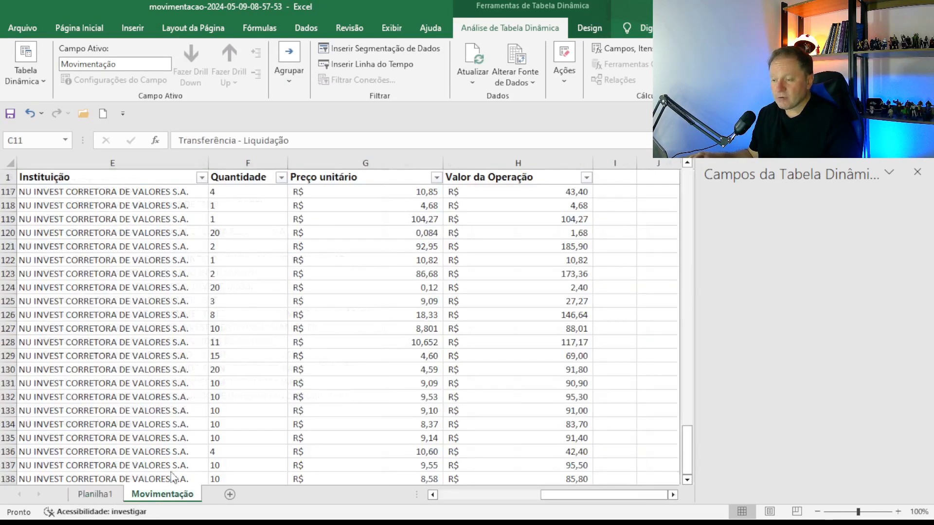
Make the first Debito Valor da Operação amount in H35 negative.
{"action": "left_click", "coordinate": [619, 494]}
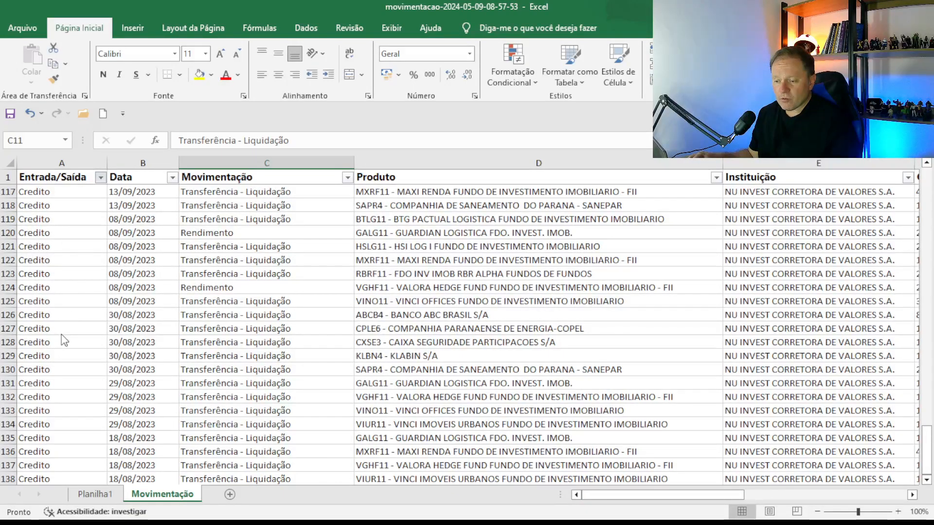
{"action": "scroll", "coordinate": [477, 200], "scroll_direction": "up", "scroll_amount": 15}
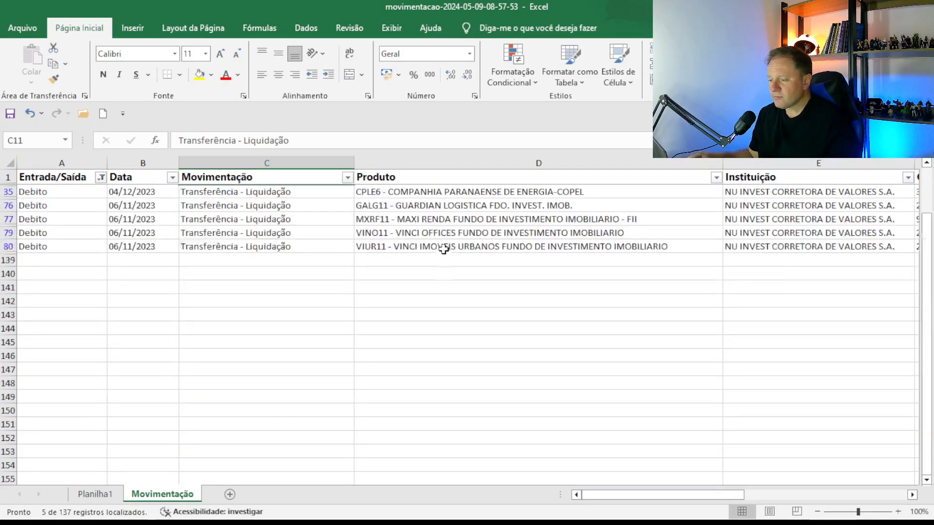
{"action": "left_click", "coordinate": [446, 220]}
{"action": "key", "text": "Right"}
{"action": "key", "text": "Right"}
{"action": "key", "text": "Right"}
{"action": "key", "text": "Right"}
{"action": "key", "text": "Right"}
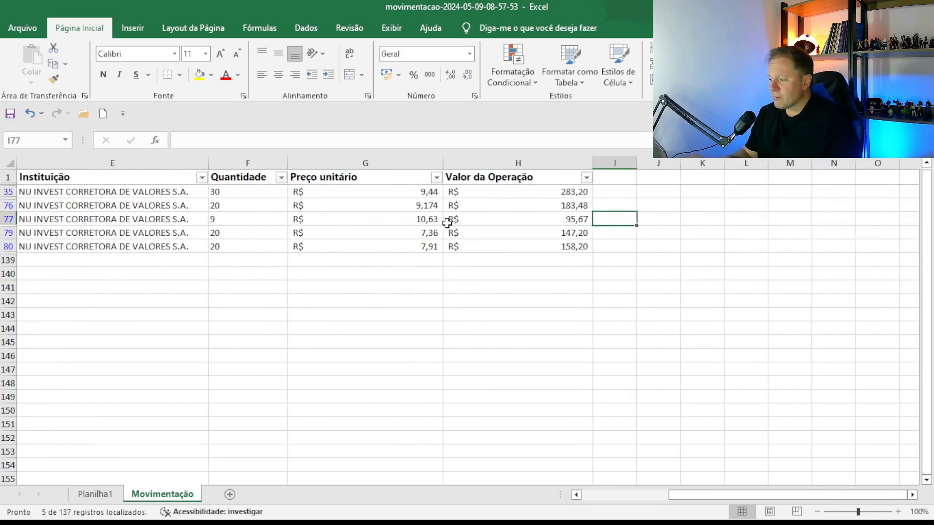
{"action": "key", "text": "Left"}
{"action": "key", "text": "Left"}
{"action": "key", "text": "Right"}
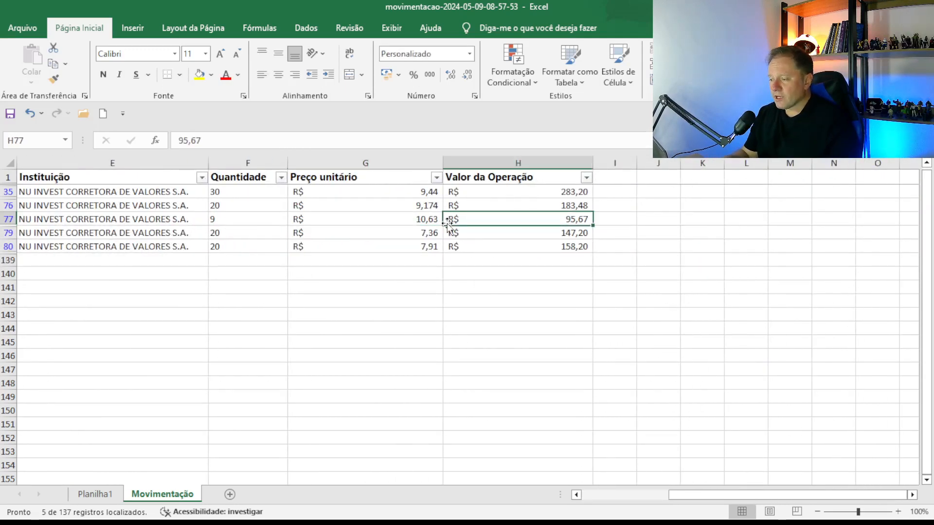
{"action": "key", "text": "Up"}
{"action": "key", "text": "Up"}
{"action": "key", "text": "F2"}
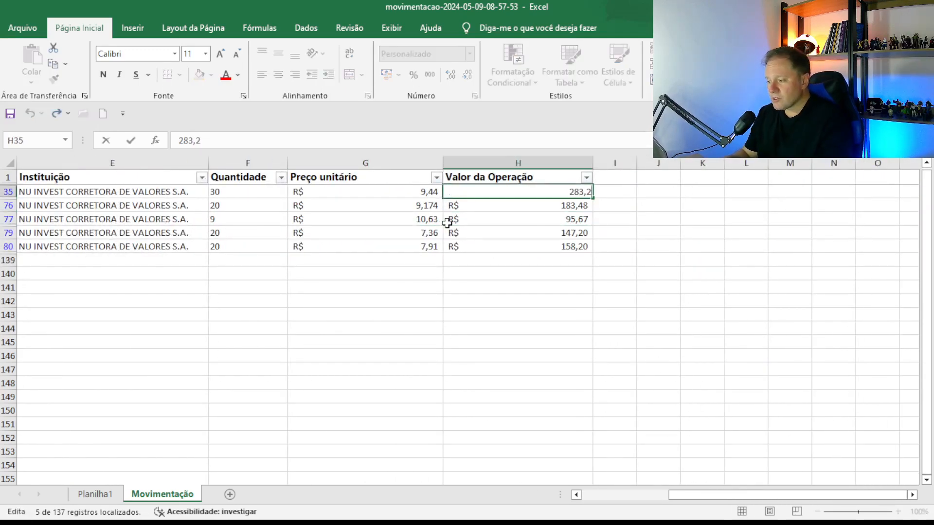
{"action": "key", "text": "Left"}
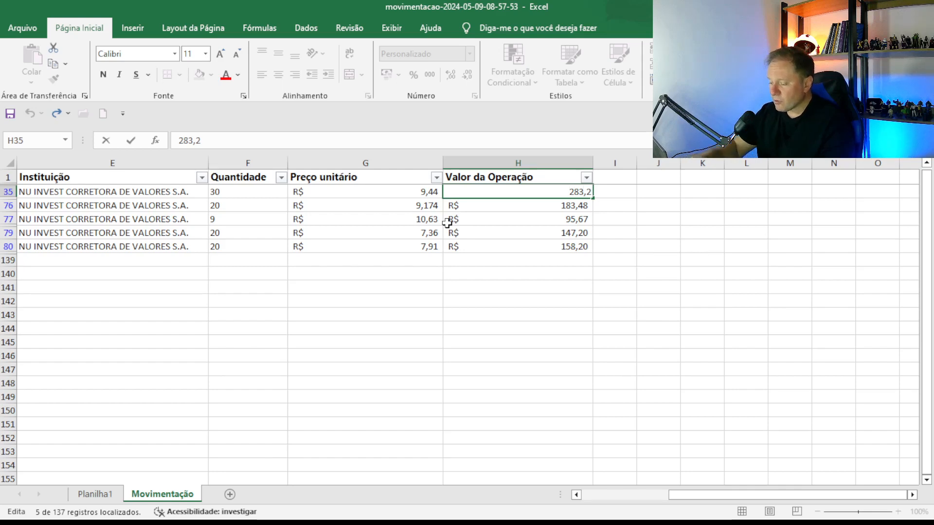
{"action": "type", "text": "-"}
{"action": "key", "text": "Return"}
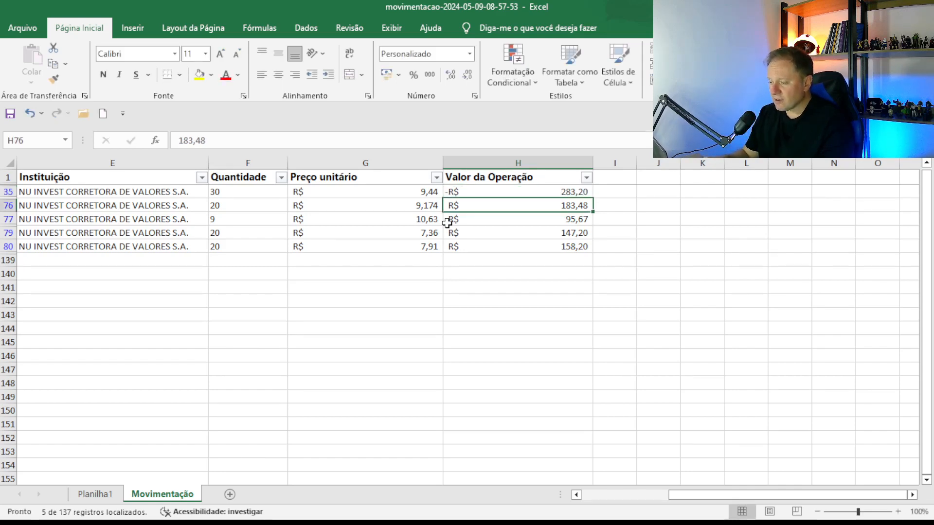
{"action": "key", "text": "Up"}
Make the Debito amounts in H76, H77, H79 and H80 negative, ending with -R$ 158,20.
{"action": "key", "text": "Down"}
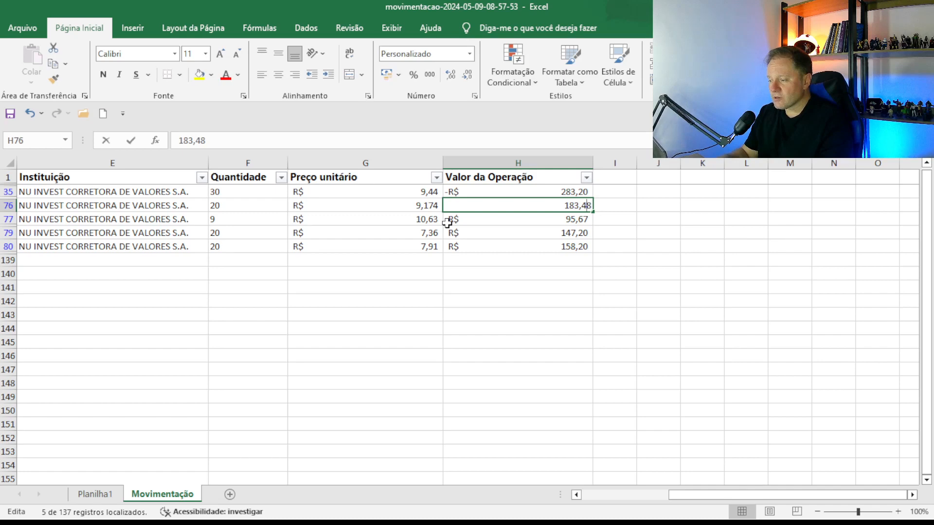
{"action": "key", "text": "F2"}
{"action": "key", "text": "Home"}
{"action": "type", "text": "-"}
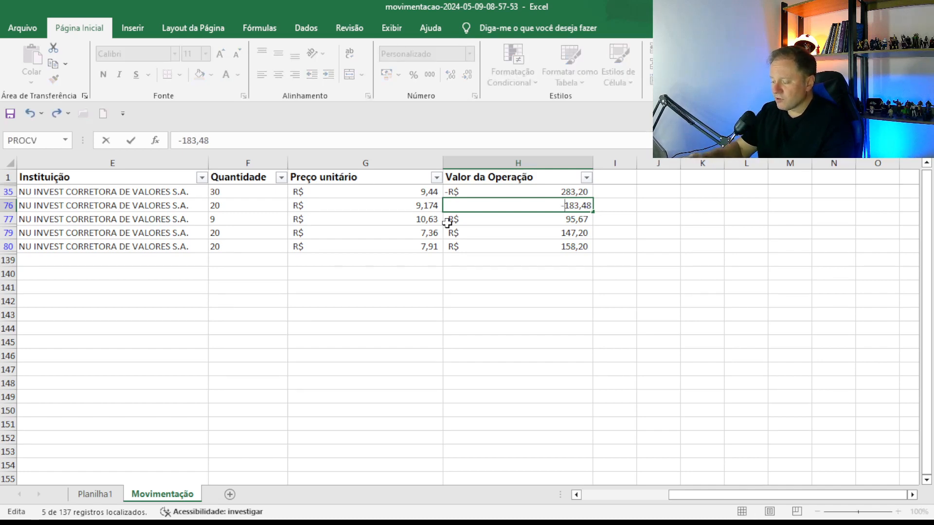
{"action": "key", "text": "Return"}
{"action": "key", "text": "F2"}
{"action": "key", "text": "Home"}
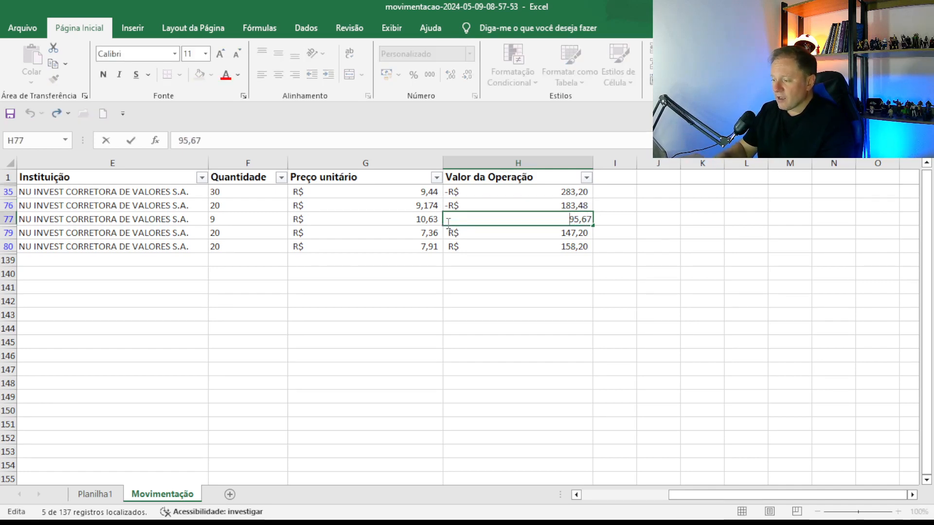
{"action": "type", "text": "-"}
{"action": "key", "text": "Return"}
{"action": "key", "text": "F2"}
{"action": "type", "text": "-"}
{"action": "key", "text": "Return"}
{"action": "key", "text": "F2"}
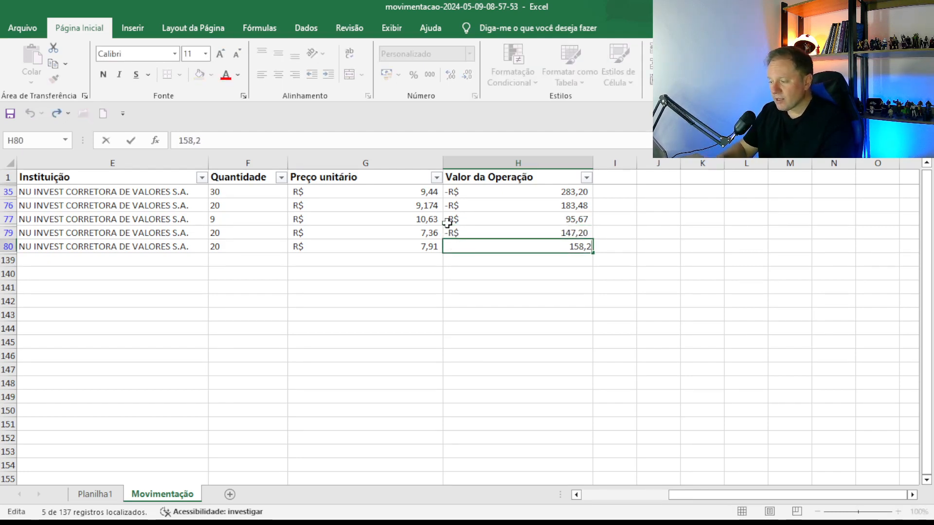
{"action": "type", "text": "-"}
{"action": "key", "text": "Return"}
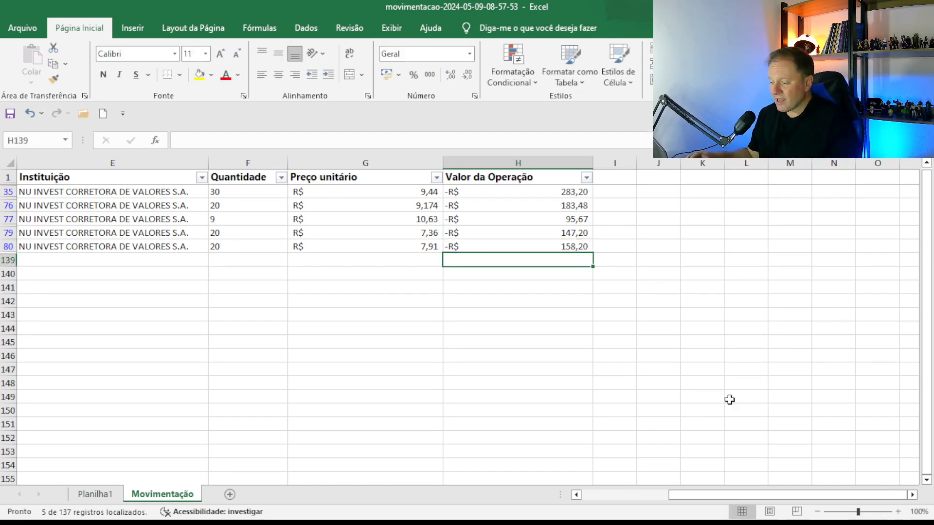
{"action": "left_click", "coordinate": [677, 397]}
{"action": "left_click", "coordinate": [616, 495]}
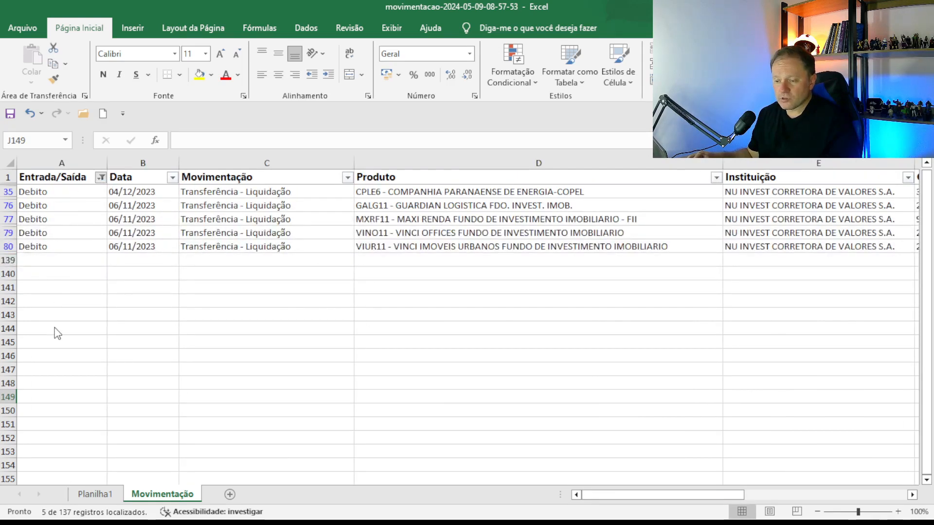
Clear the Movimentação filter and add Quantidade and Valor da Operação as sums to the Planilha1 pivot values.
{"action": "key", "text": "ctrl+shift+l"}
{"action": "left_click", "coordinate": [103, 495]}
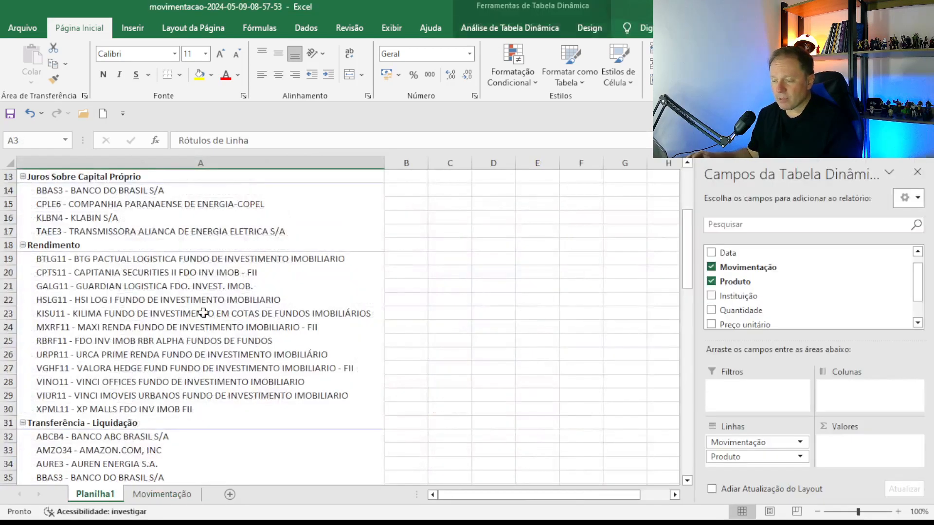
{"action": "left_click", "coordinate": [247, 316]}
{"action": "left_click", "coordinate": [506, 28]}
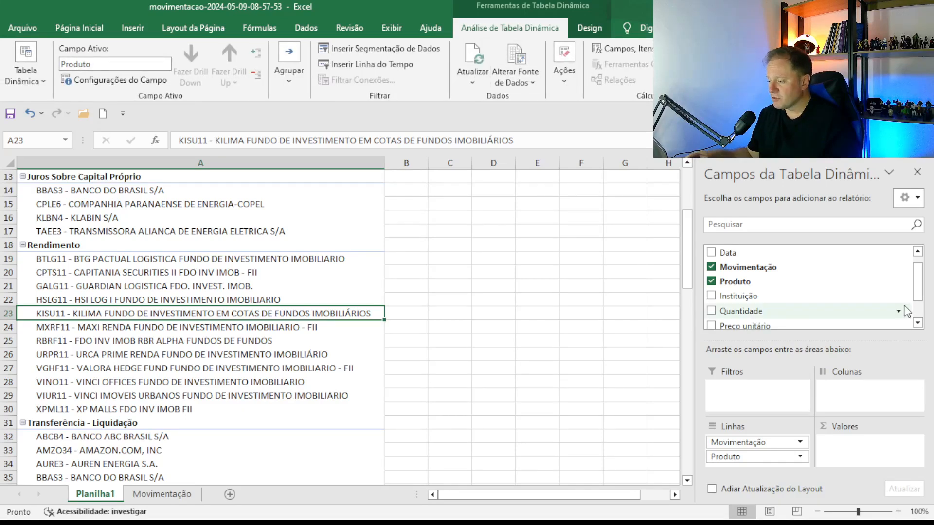
{"action": "left_click_drag", "start_coordinate": [734, 314], "coordinate": [844, 441]}
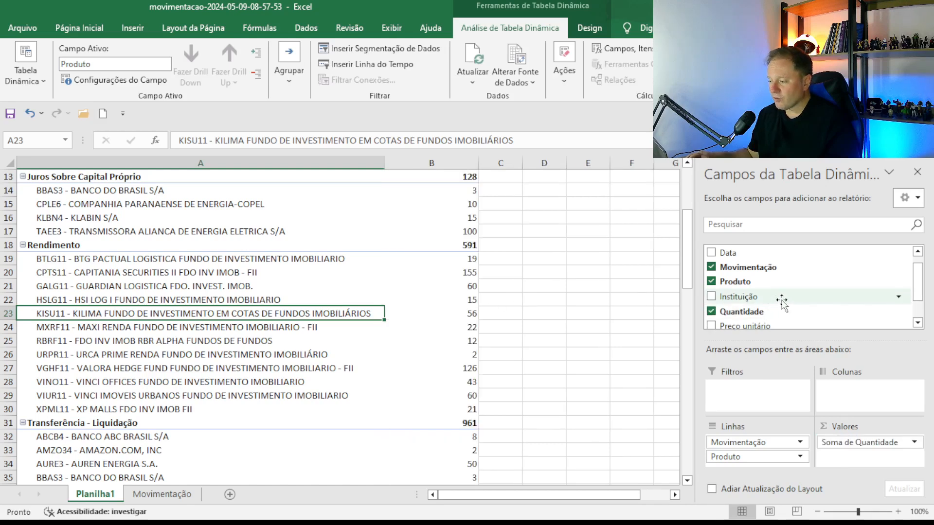
{"action": "scroll", "coordinate": [776, 304], "scroll_direction": "down", "scroll_amount": 2}
{"action": "left_click_drag", "start_coordinate": [778, 307], "coordinate": [868, 460]}
{"action": "scroll", "coordinate": [605, 364], "scroll_direction": "up", "scroll_amount": 4}
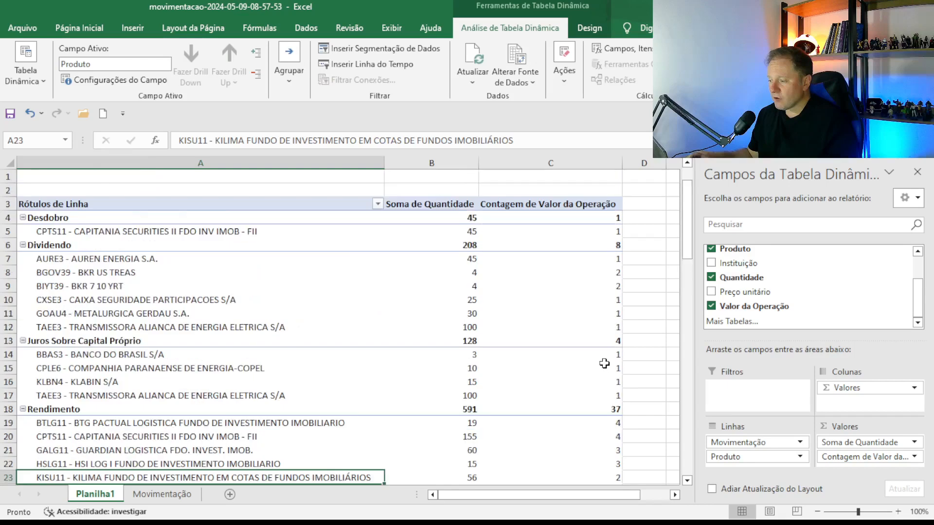
{"action": "scroll", "coordinate": [605, 364], "scroll_direction": "down", "scroll_amount": 5}
{"action": "left_click_drag", "start_coordinate": [874, 460], "coordinate": [830, 445]}
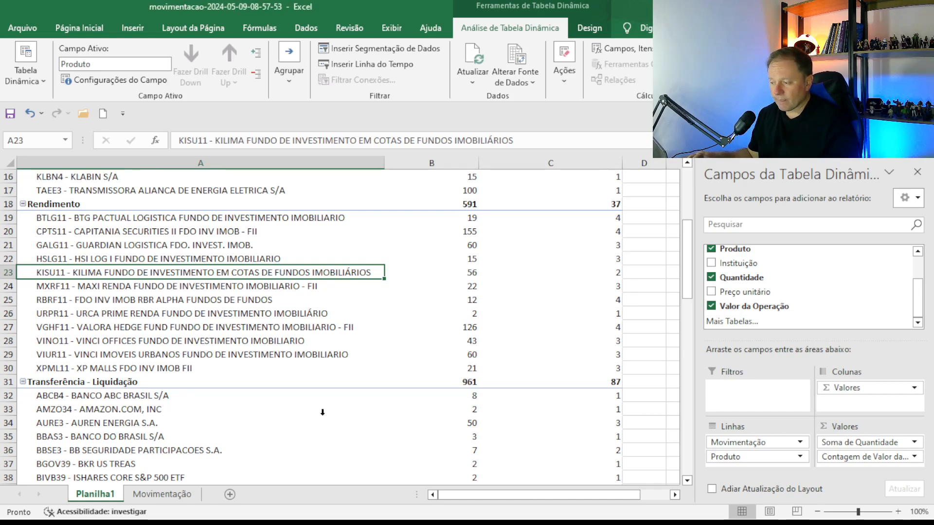
Give the pivot's Valor da Operação column C the R$ accounting format, then return to Movimentação.
{"action": "left_click", "coordinate": [518, 164]}
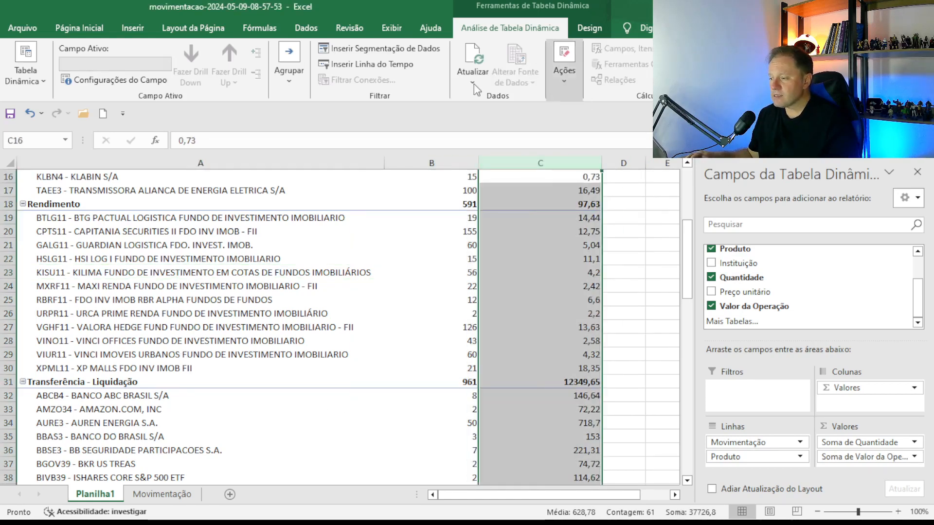
{"action": "left_click", "coordinate": [80, 28]}
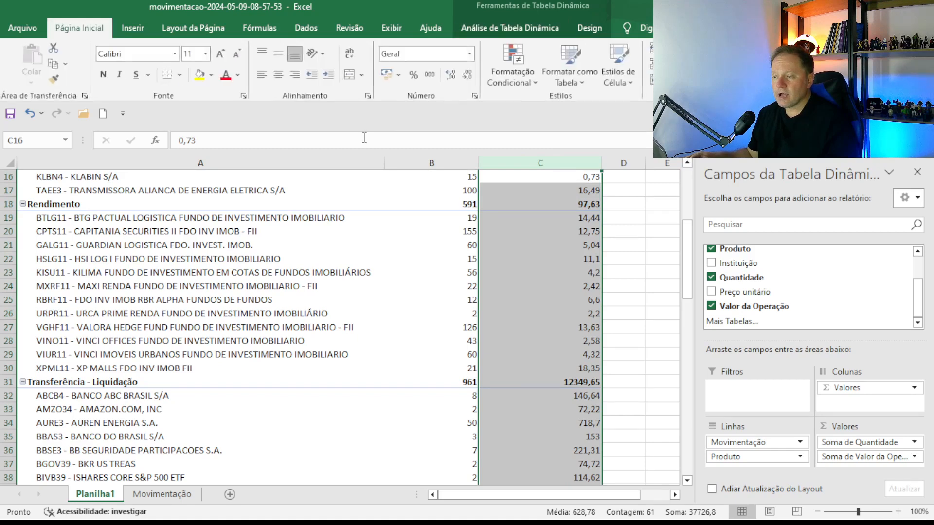
{"action": "left_click", "coordinate": [386, 74]}
{"action": "left_click", "coordinate": [549, 380]}
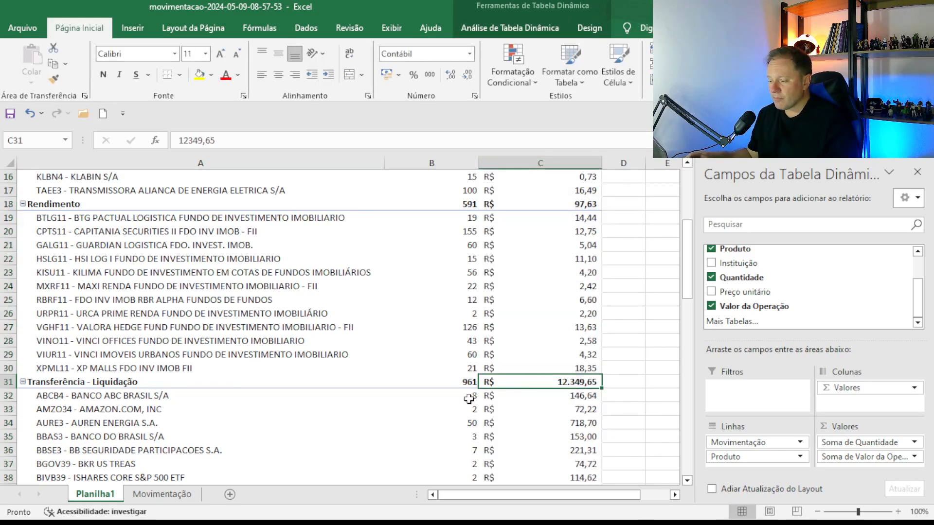
{"action": "scroll", "coordinate": [466, 374], "scroll_direction": "up", "scroll_amount": 5}
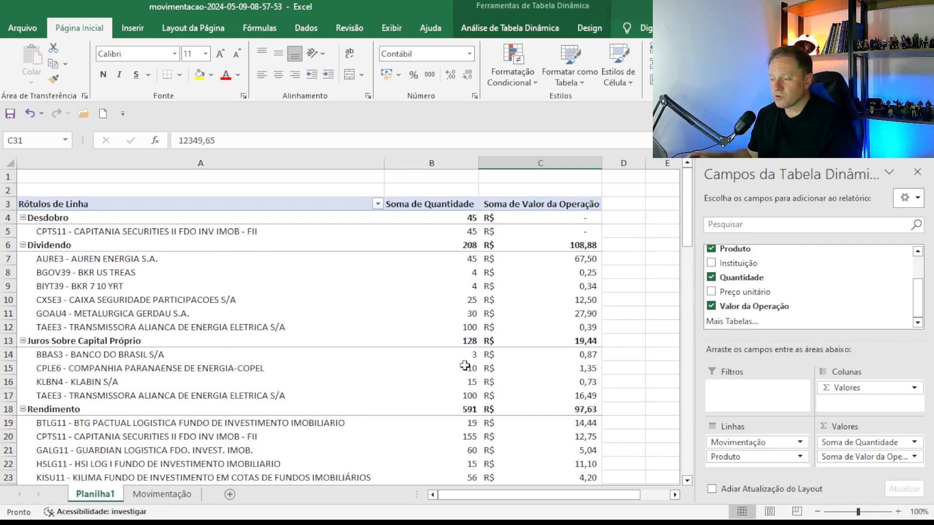
{"action": "scroll", "coordinate": [454, 318], "scroll_direction": "down", "scroll_amount": 14}
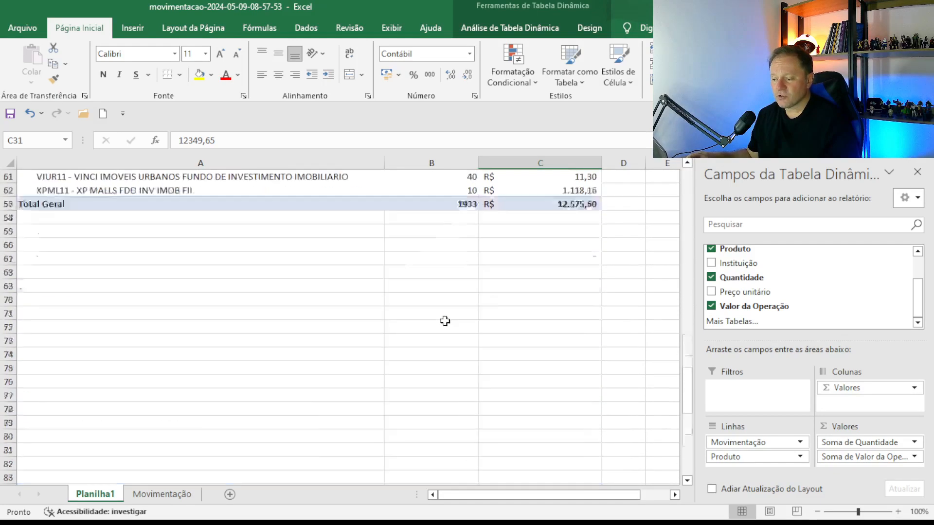
{"action": "scroll", "coordinate": [403, 360], "scroll_direction": "up", "scroll_amount": 7}
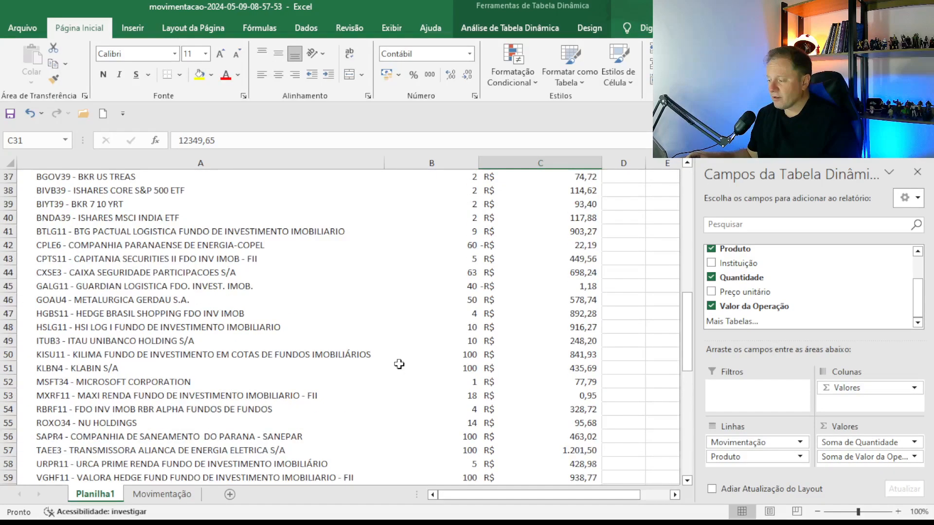
{"action": "scroll", "coordinate": [411, 351], "scroll_direction": "up", "scroll_amount": 7}
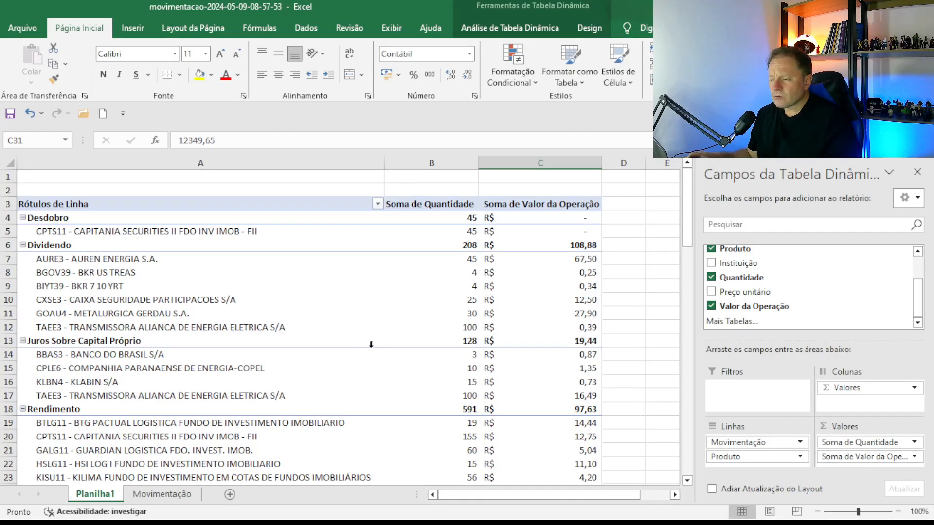
{"action": "left_click", "coordinate": [162, 494]}
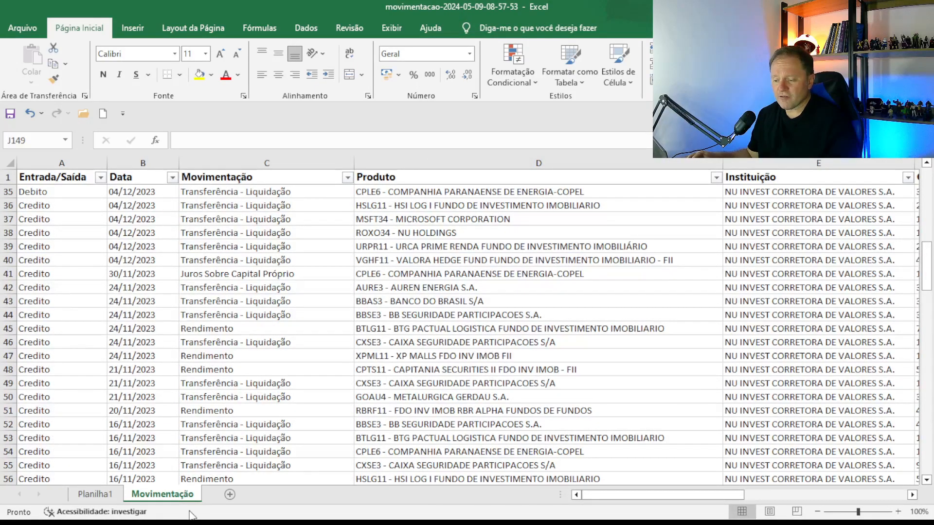
Duplicate the Movimentação sheet and delete the Credito rows from the copy, leaving only Debito.
{"action": "left_click_drag", "start_coordinate": [215, 495], "coordinate": [216, 496]}
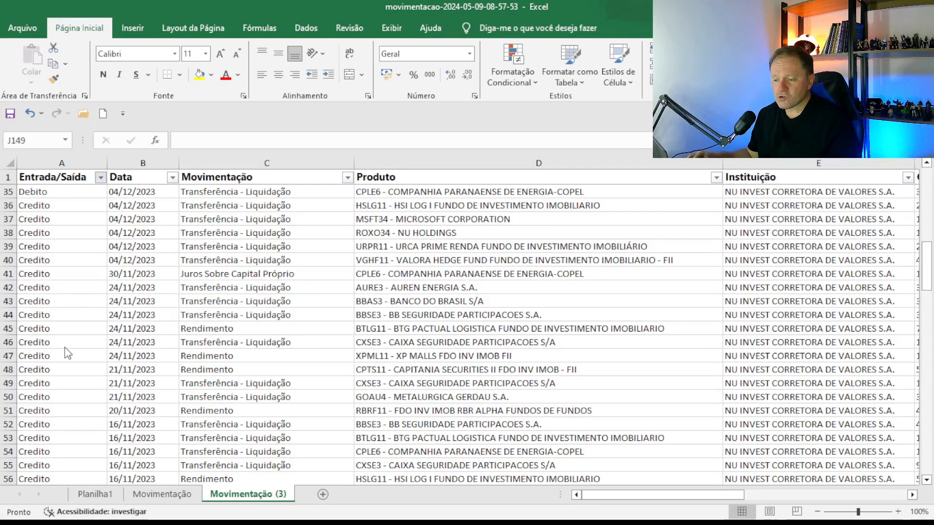
{"action": "left_click", "coordinate": [120, 455]}
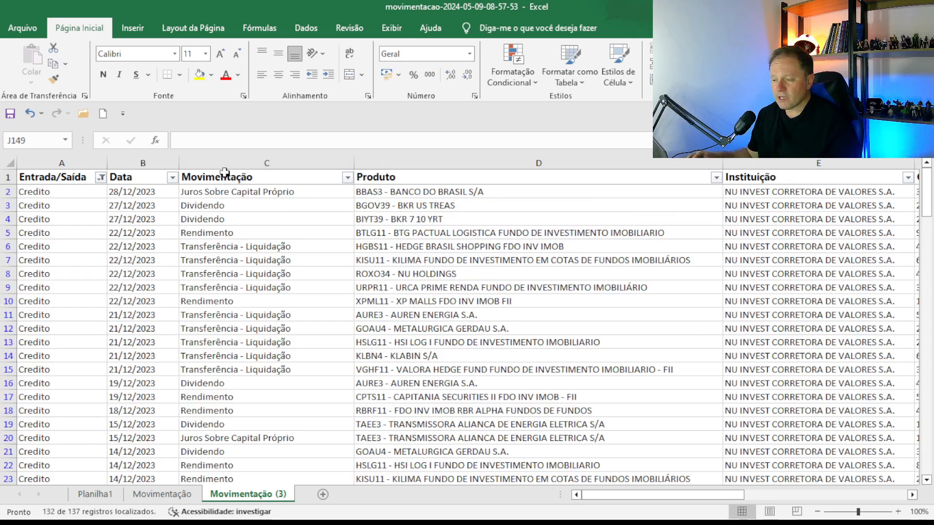
{"action": "left_click", "coordinate": [225, 172]}
{"action": "key", "text": "Down"}
{"action": "left_click", "coordinate": [224, 170]}
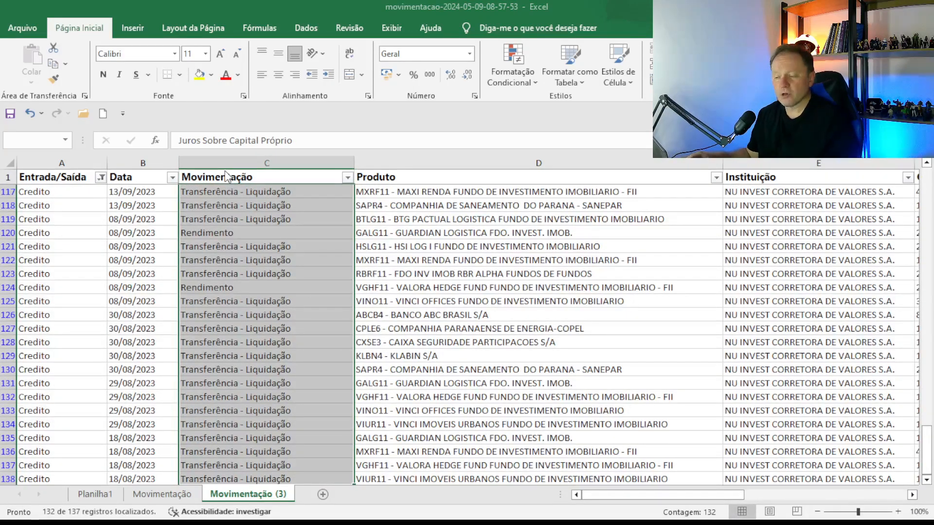
{"action": "key", "text": "ctrl+minus"}
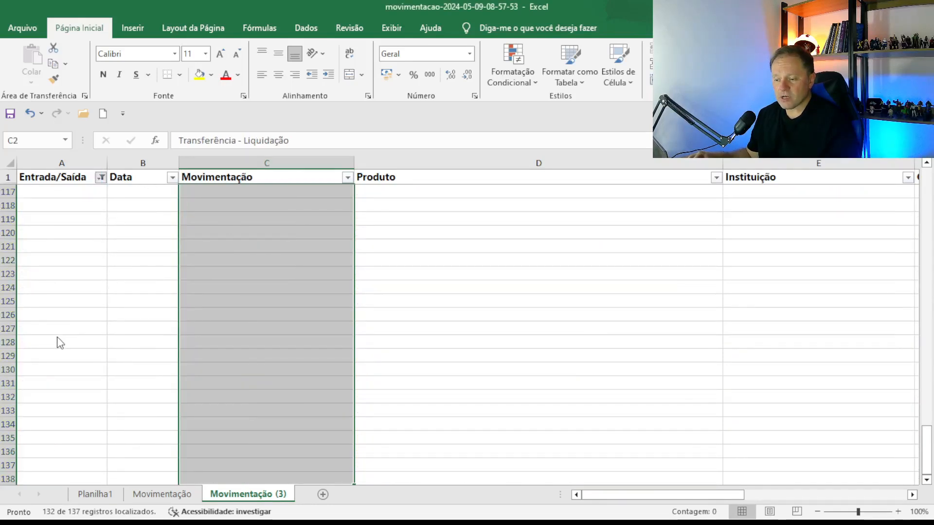
Delete the filtered Debito rows from the original Movimentação sheet, then return to the Planilha1 pivot.
{"action": "left_click", "coordinate": [162, 494]}
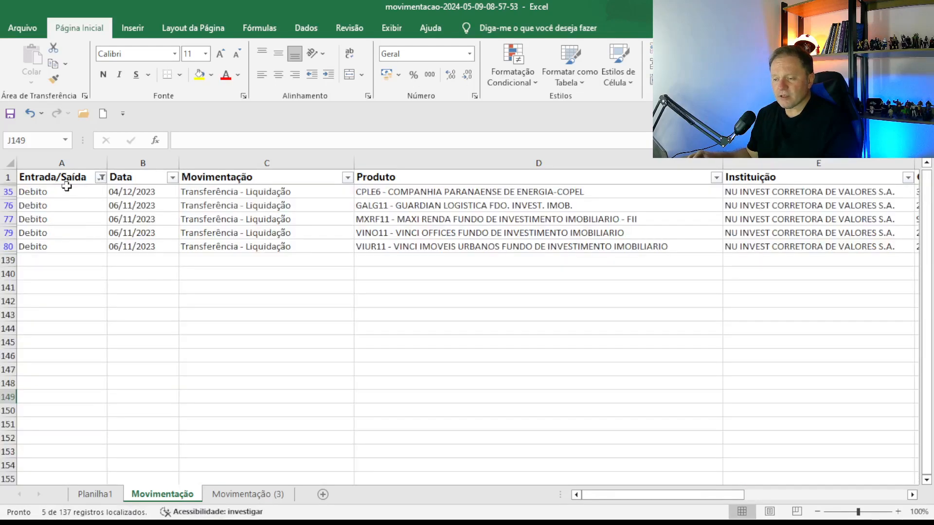
{"action": "left_click_drag", "start_coordinate": [65, 192], "coordinate": [76, 240]}
{"action": "key", "text": "ctrl+minus"}
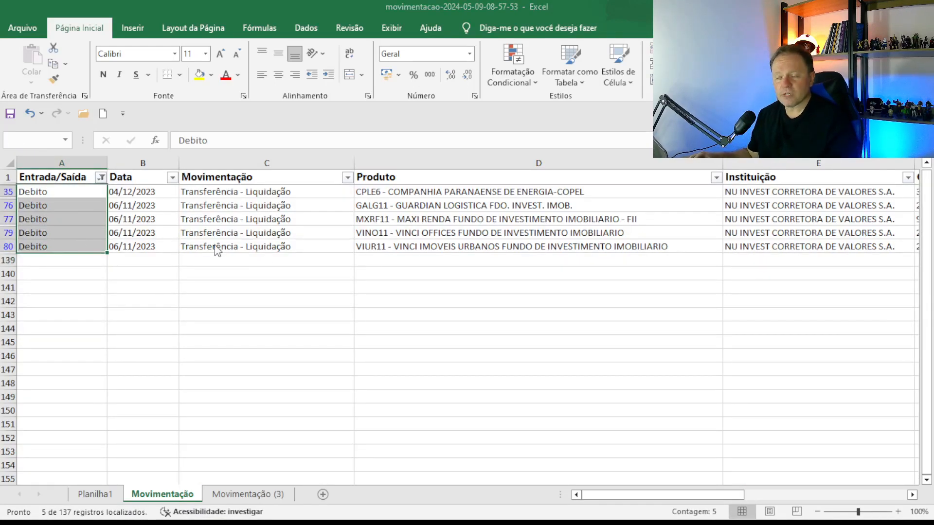
{"action": "left_click", "coordinate": [452, 305]}
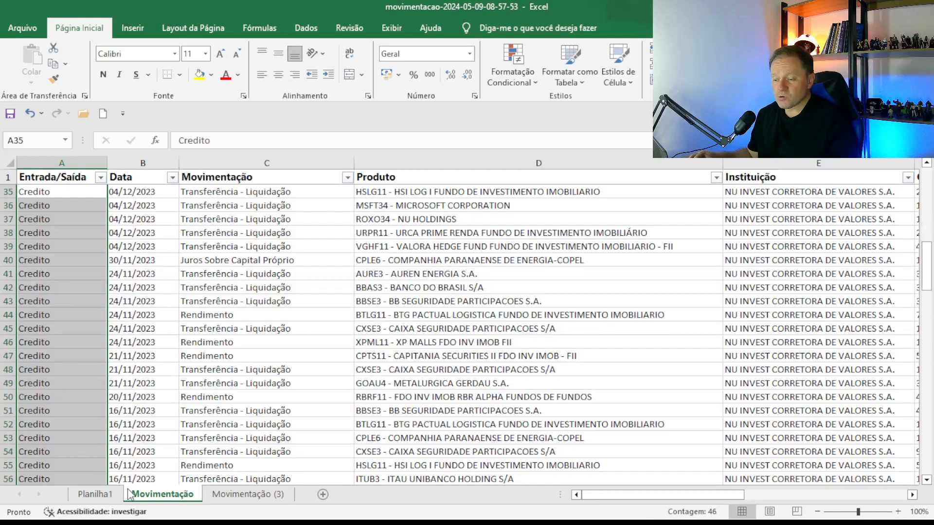
{"action": "left_click", "coordinate": [95, 494]}
{"action": "left_click", "coordinate": [209, 340]}
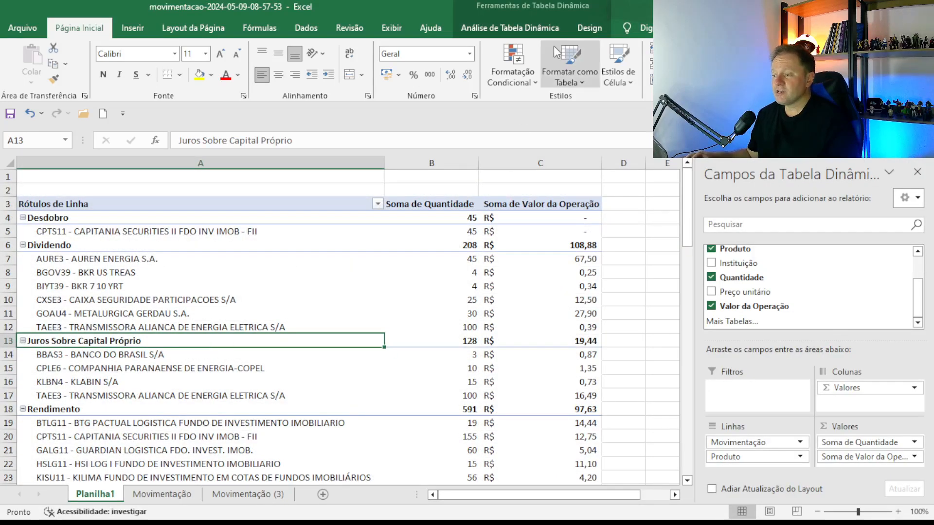
Refresh the Planilha1 pivot and reapply R$ accounting format to column C, then go back to Movimentação.
{"action": "left_click", "coordinate": [538, 31]}
{"action": "left_click", "coordinate": [475, 56]}
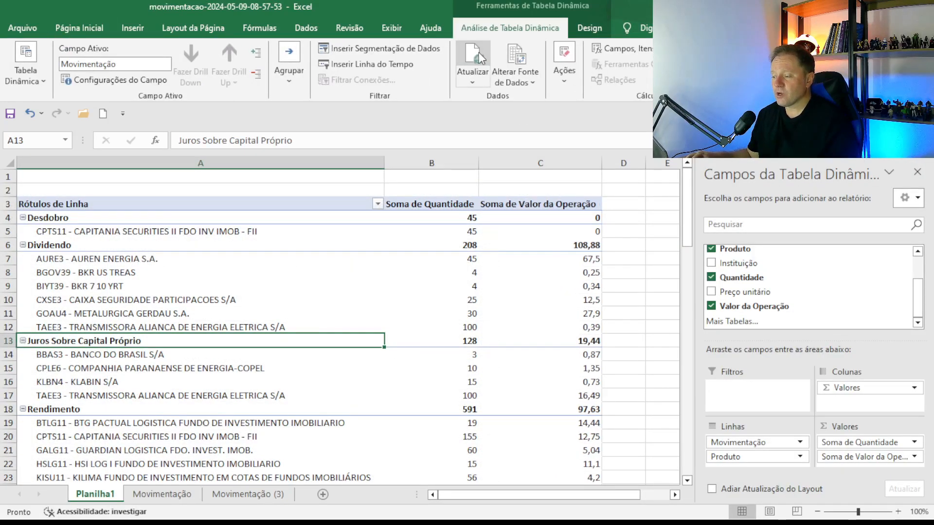
{"action": "left_click", "coordinate": [531, 164]}
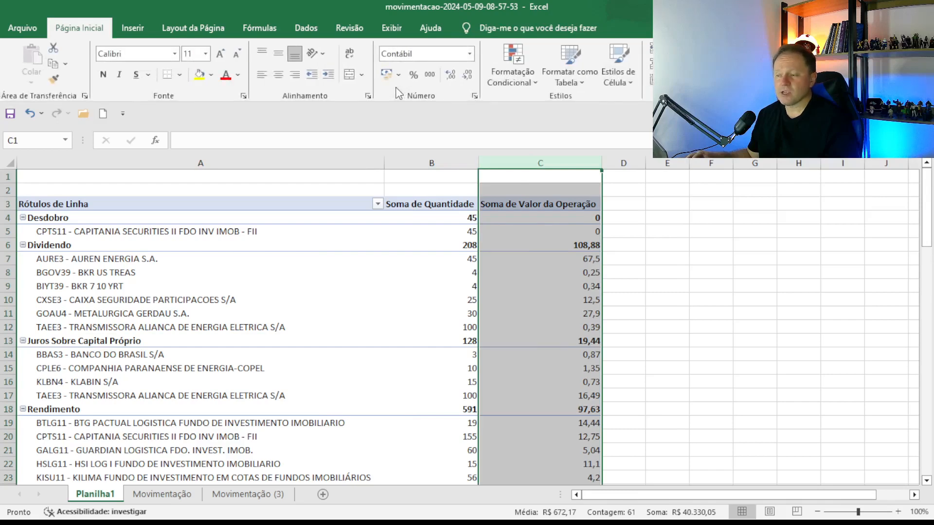
{"action": "left_click", "coordinate": [387, 73]}
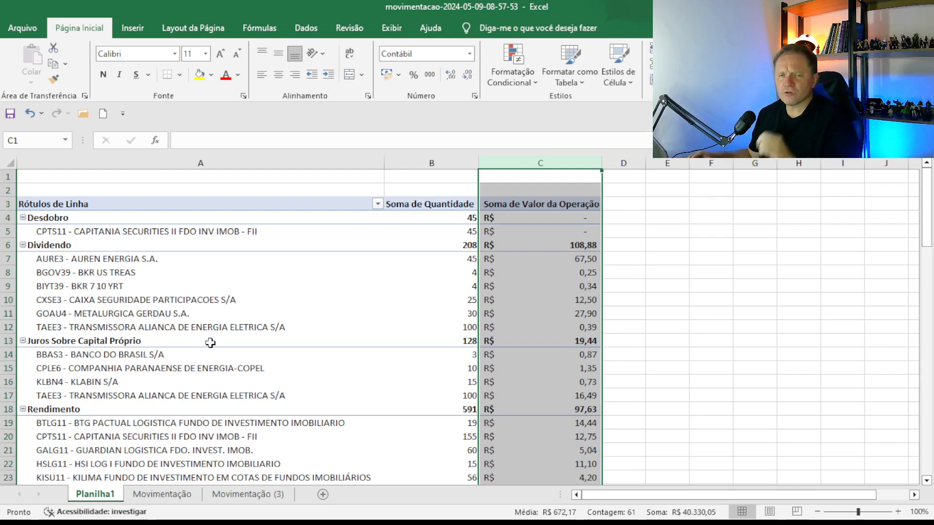
{"action": "scroll", "coordinate": [289, 414], "scroll_direction": "down", "scroll_amount": 17}
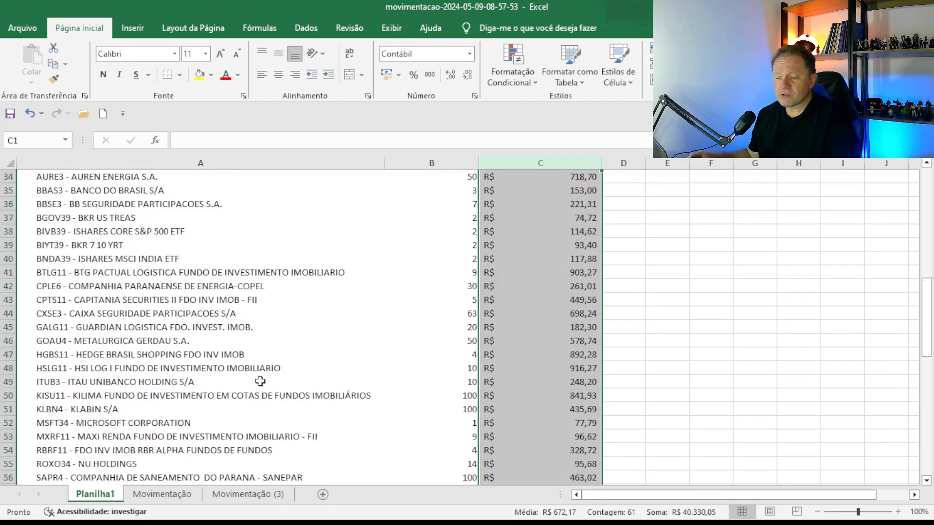
{"action": "scroll", "coordinate": [274, 349], "scroll_direction": "up", "scroll_amount": 17}
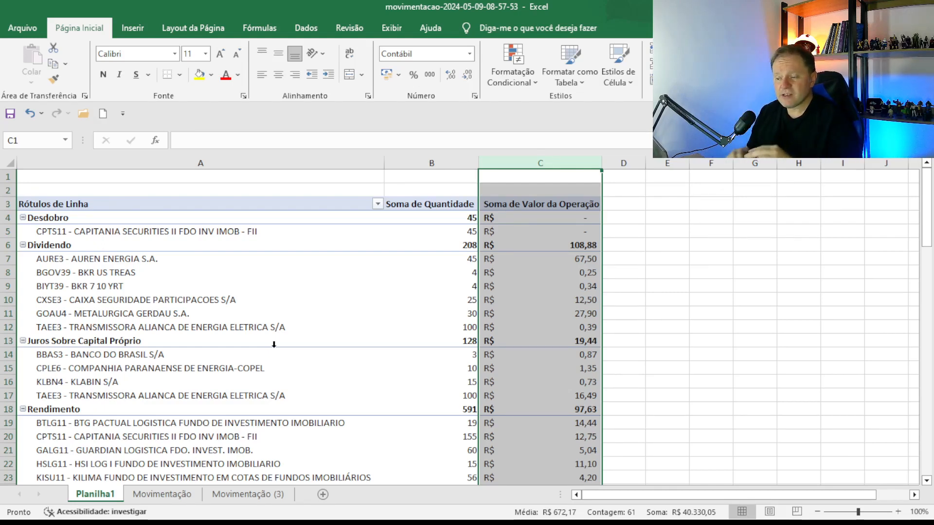
{"action": "left_click", "coordinate": [168, 494]}
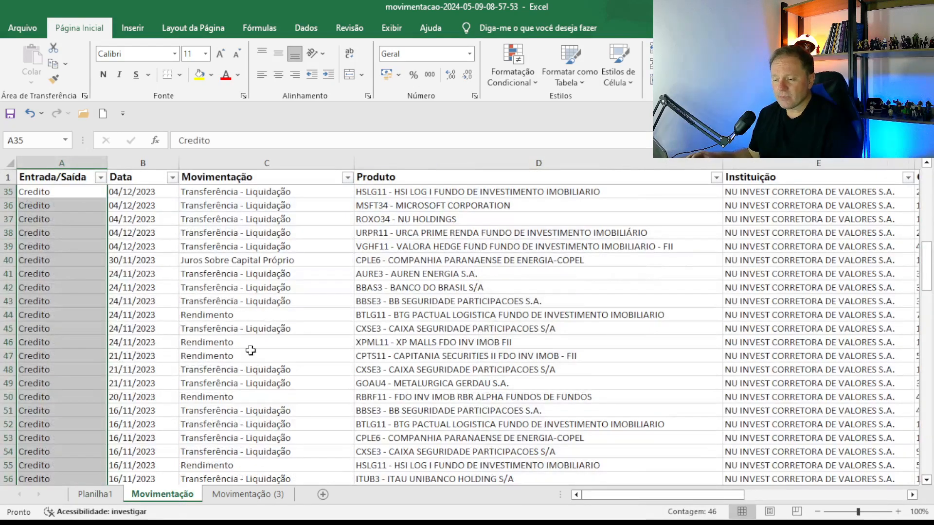
Review the transaction type in C51 and the BTLG11 entry in row 52.
{"action": "left_click", "coordinate": [216, 405]}
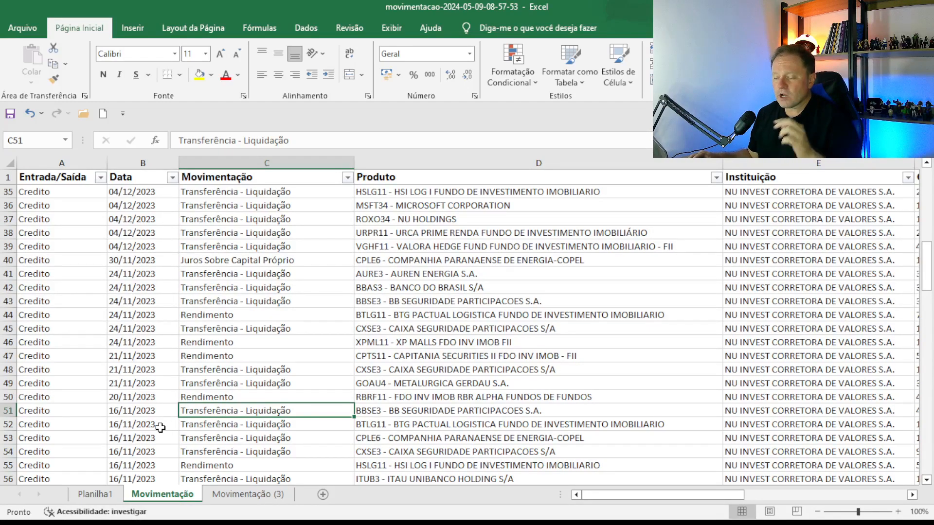
{"action": "left_click_drag", "start_coordinate": [370, 431], "coordinate": [372, 450]}
{"action": "left_click", "coordinate": [378, 424]}
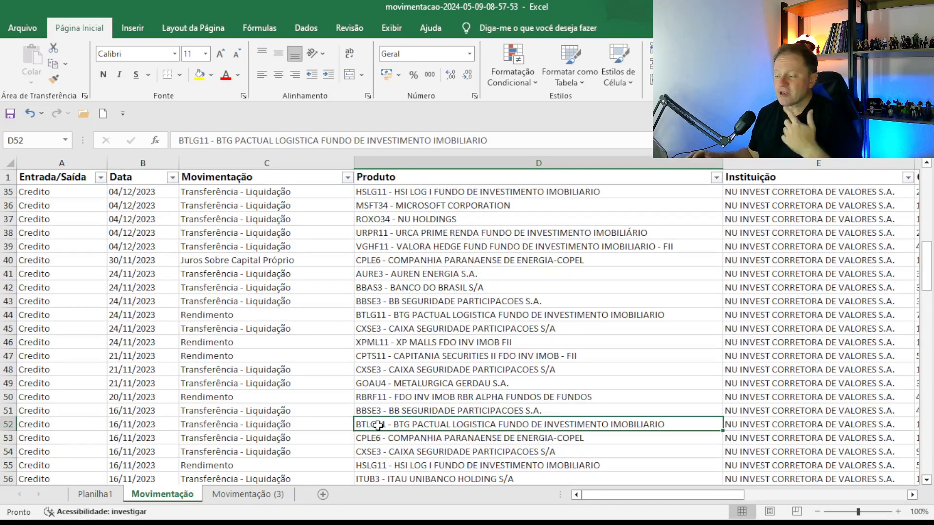
{"action": "key", "text": "Right"}
{"action": "key", "text": "Right"}
{"action": "key", "text": "Right"}
{"action": "key", "text": "Left"}
{"action": "key", "text": "Left"}
{"action": "key", "text": "Left"}
{"action": "key", "text": "Left"}
{"action": "key", "text": "Left"}
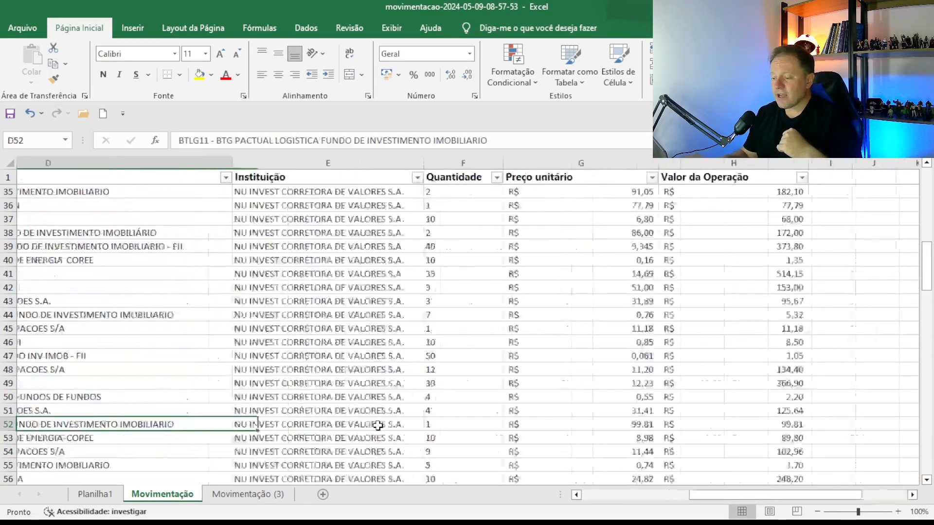
{"action": "key", "text": "Right"}
{"action": "key", "text": "Right"}
{"action": "key", "text": "Left"}
{"action": "key", "text": "Left"}
{"action": "key", "text": "Left"}
{"action": "key", "text": "Right"}
Step across row 53 to check the CPLE6 quantity, then bring up the Planilha1 pivot.
{"action": "key", "text": "Down"}
{"action": "key", "text": "Left"}
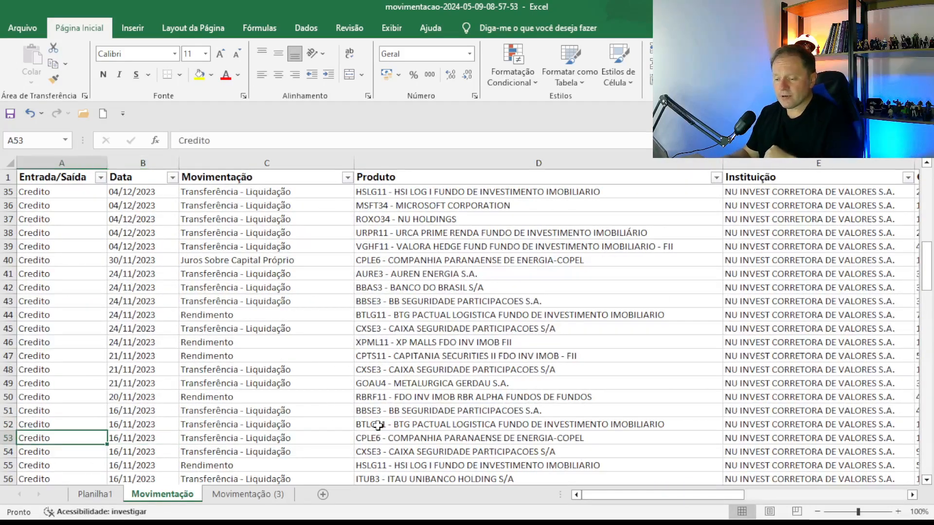
{"action": "key", "text": "Right"}
{"action": "key", "text": "Right"}
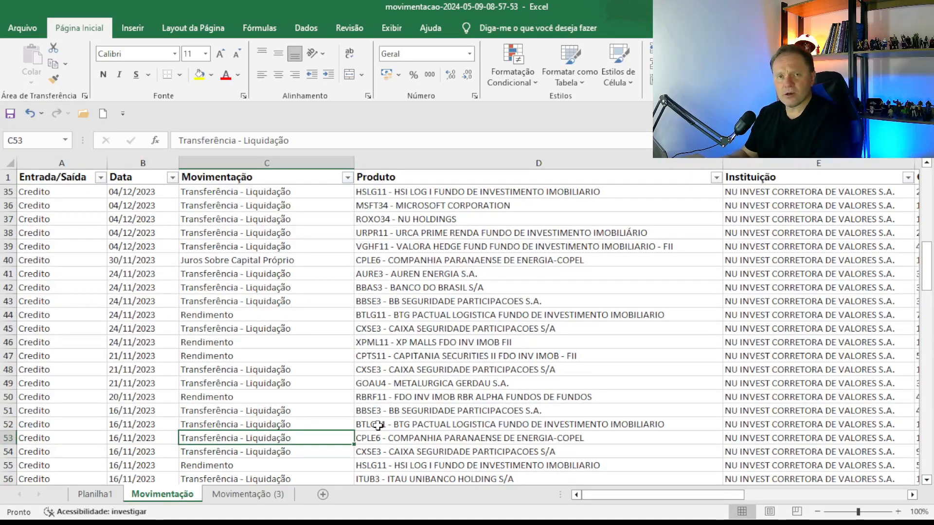
{"action": "key", "text": "Right"}
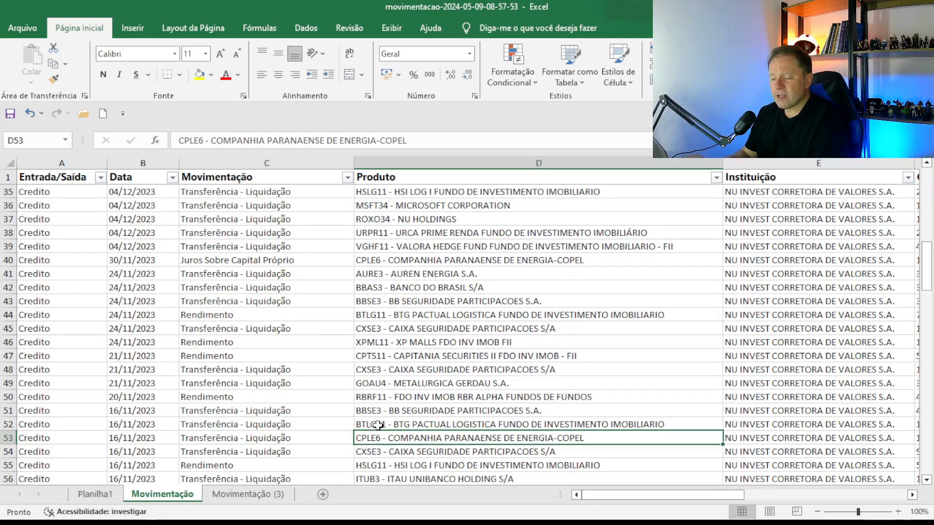
{"action": "key", "text": "Right"}
{"action": "key", "text": "Right"}
{"action": "key", "text": "Right"}
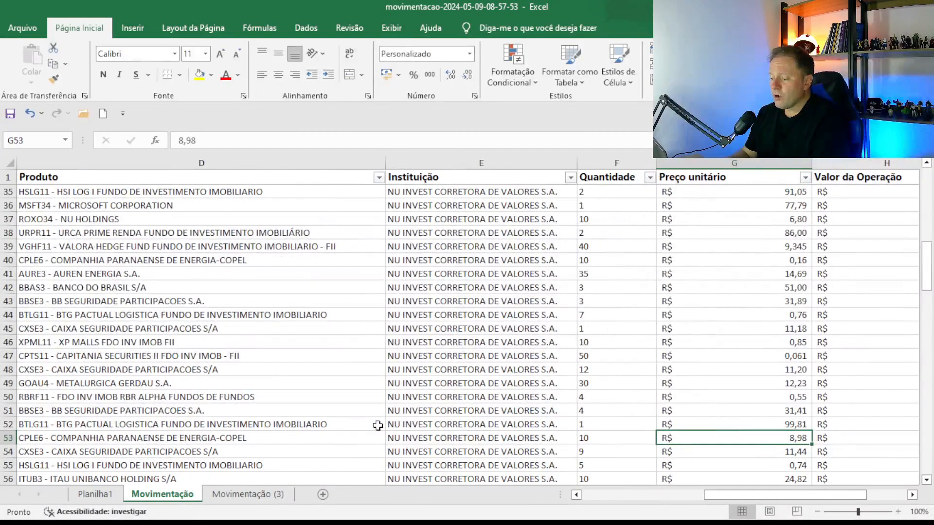
{"action": "key", "text": "Left"}
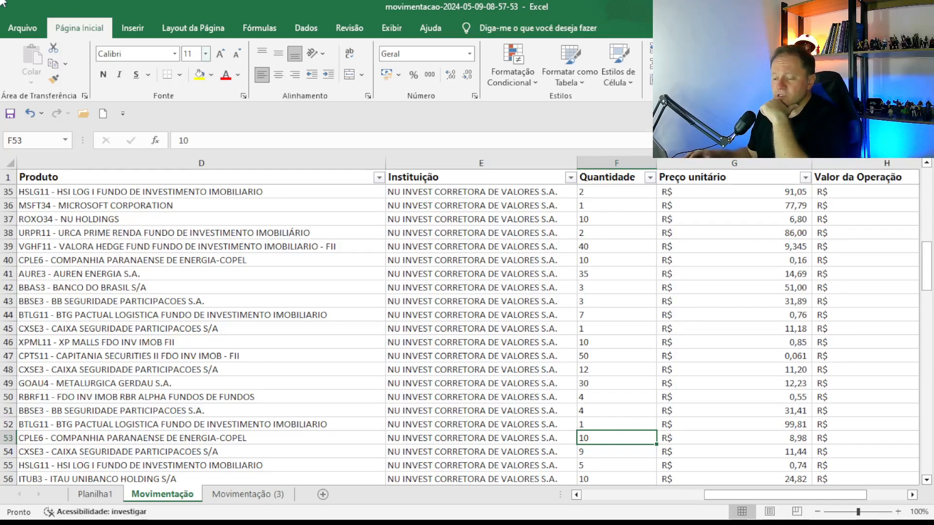
{"action": "left_click", "coordinate": [96, 494]}
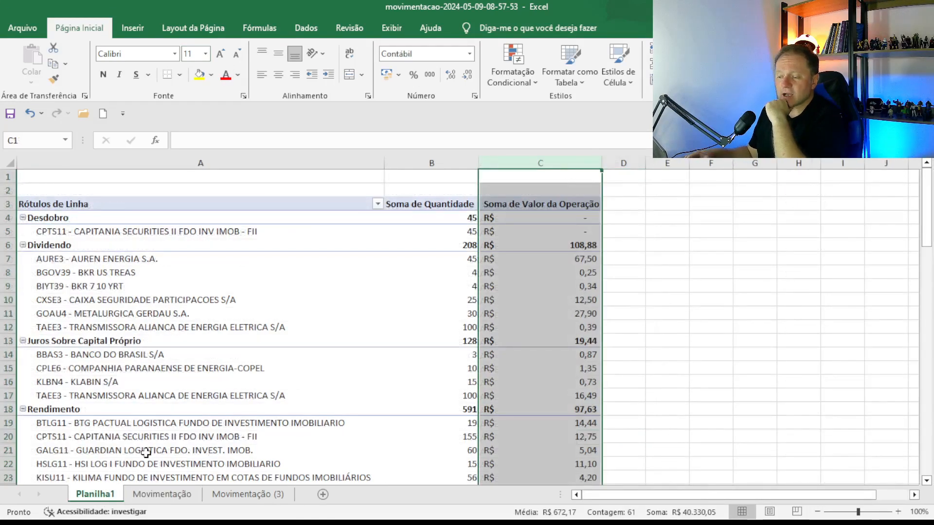
Refresh the Planilha1 pivot data and format its Valor da Operação column C as R$ accounting again.
{"action": "left_click", "coordinate": [274, 383]}
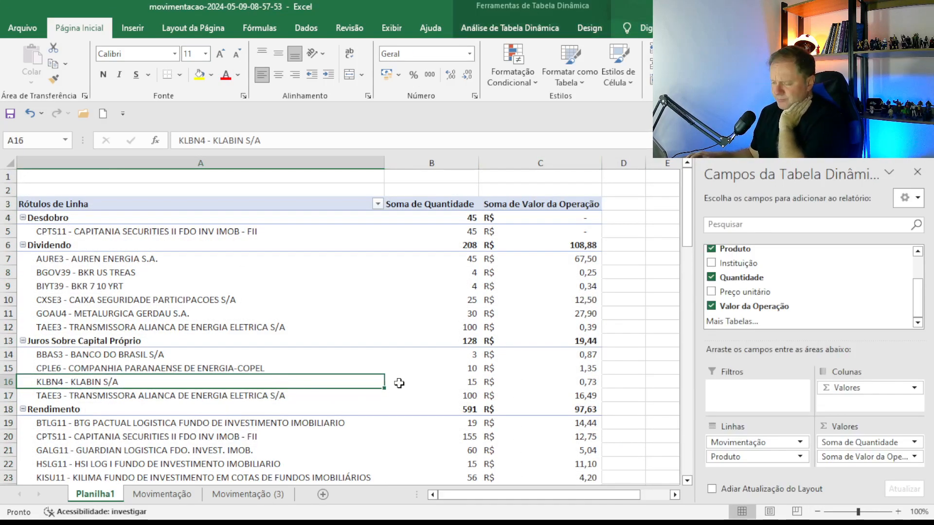
{"action": "scroll", "coordinate": [418, 380], "scroll_direction": "down", "scroll_amount": 6}
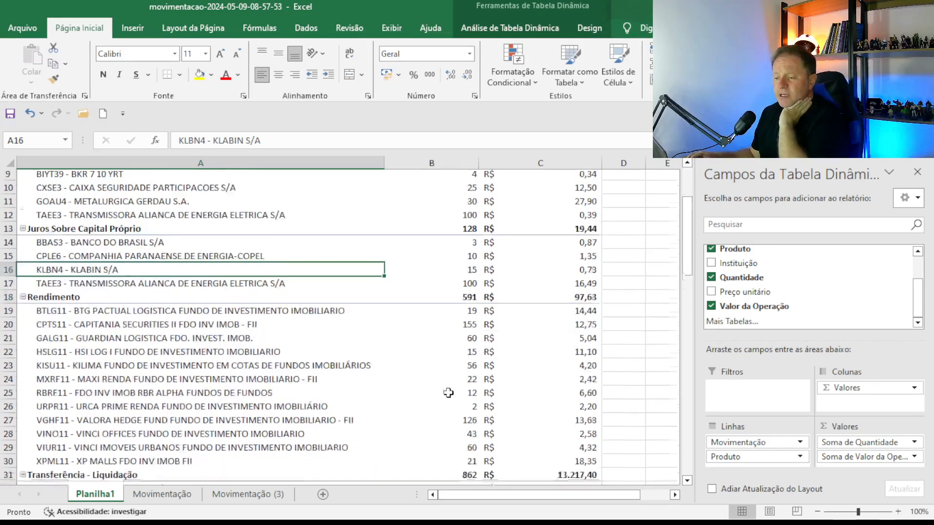
{"action": "scroll", "coordinate": [444, 386], "scroll_direction": "down", "scroll_amount": 6}
{"action": "left_click", "coordinate": [205, 286]}
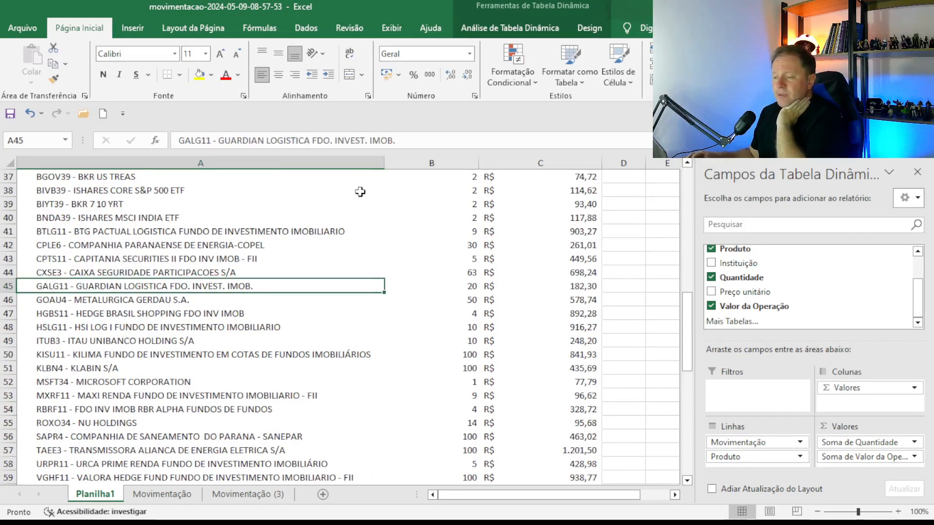
{"action": "left_click", "coordinate": [510, 28]}
{"action": "left_click", "coordinate": [473, 56]}
{"action": "left_click", "coordinate": [564, 162]}
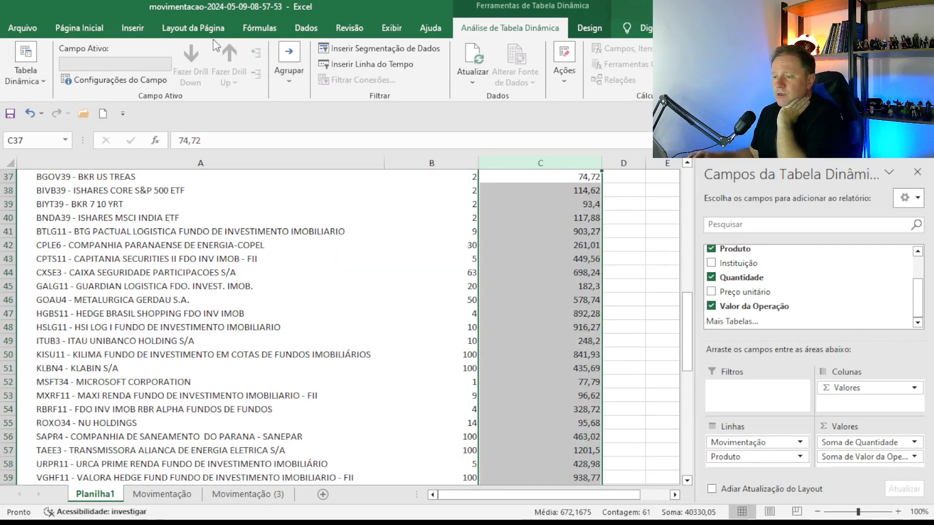
{"action": "left_click", "coordinate": [74, 28]}
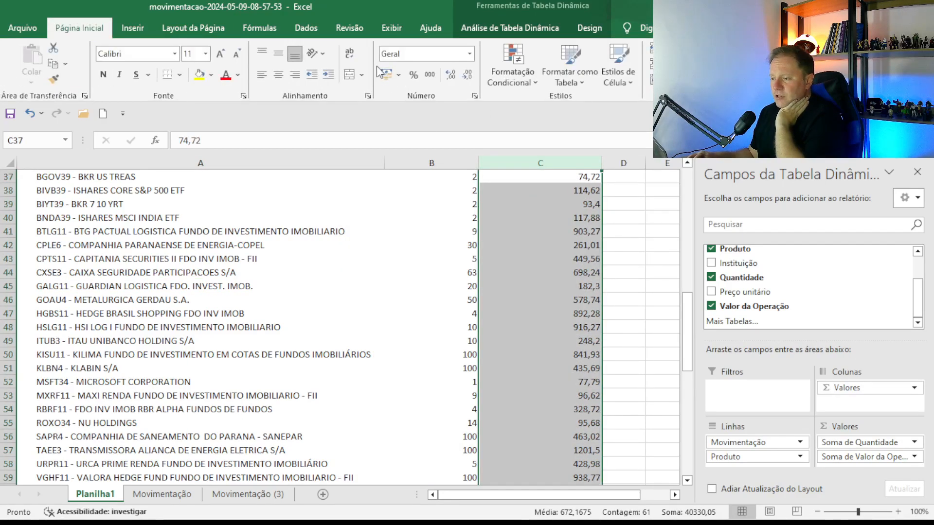
{"action": "left_click", "coordinate": [386, 74]}
{"action": "scroll", "coordinate": [456, 347], "scroll_direction": "up", "scroll_amount": 12}
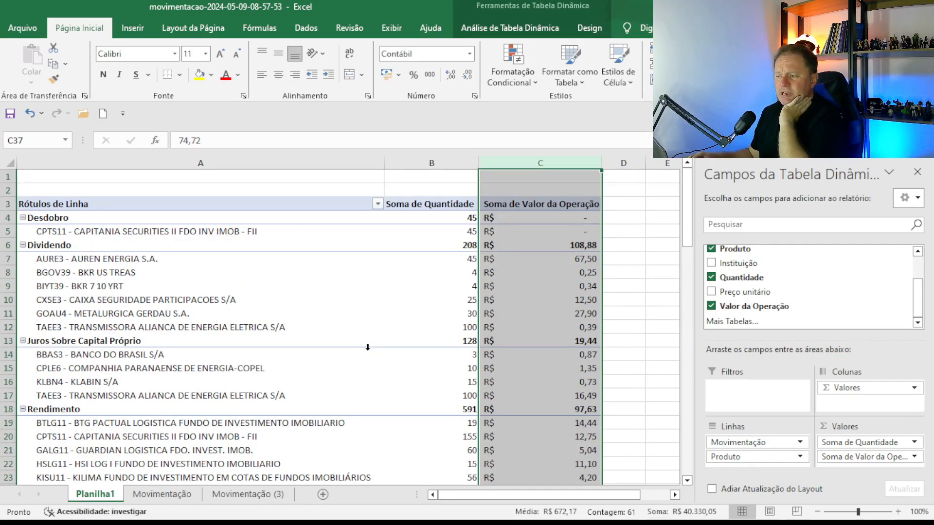
Check pivot figures: AURE3 dividend 67,50, BBAS3 JCP, Desdobro quantity 45, AURE3 transferred quantity 50.
{"action": "left_click", "coordinate": [574, 258]}
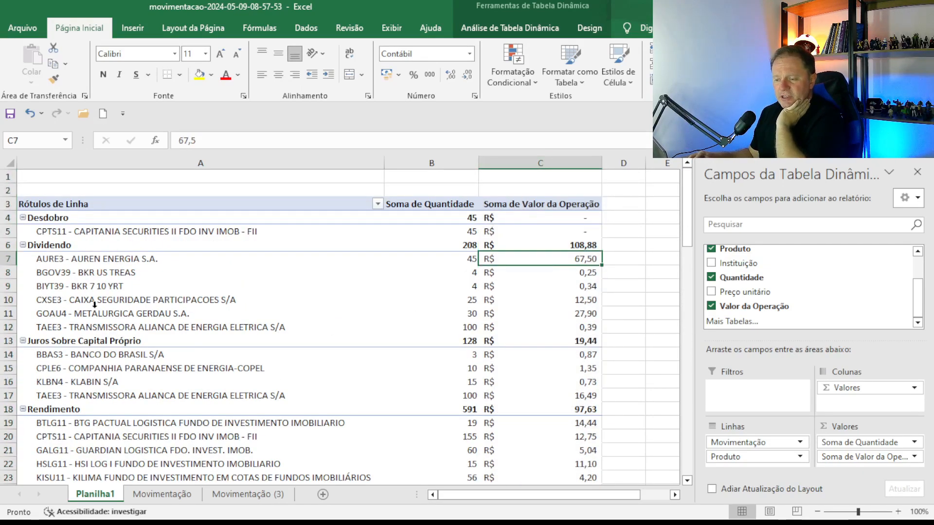
{"action": "left_click", "coordinate": [110, 359]}
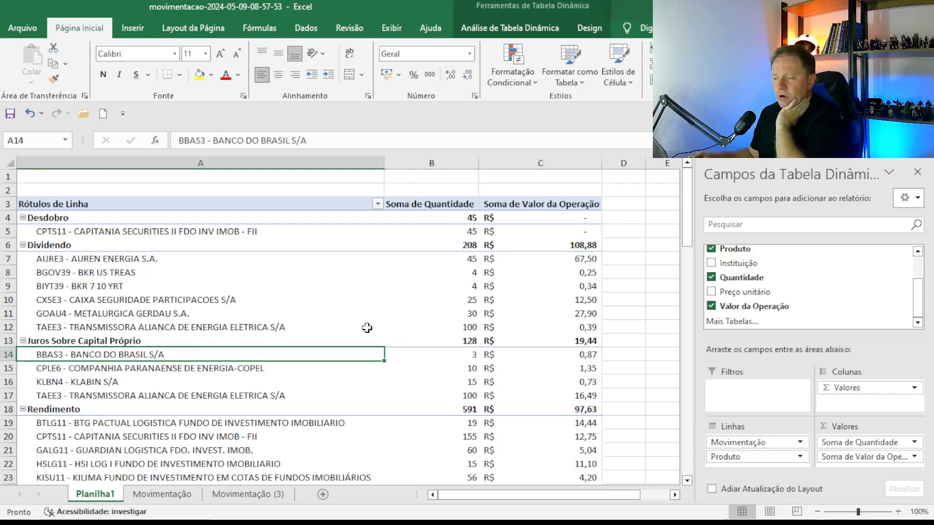
{"action": "left_click", "coordinate": [467, 233]}
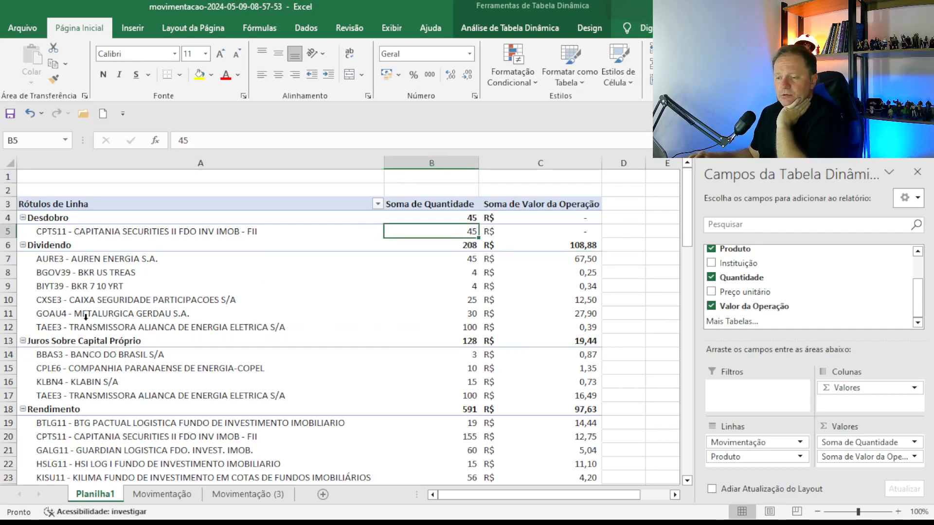
{"action": "scroll", "coordinate": [364, 347], "scroll_direction": "down", "scroll_amount": 3}
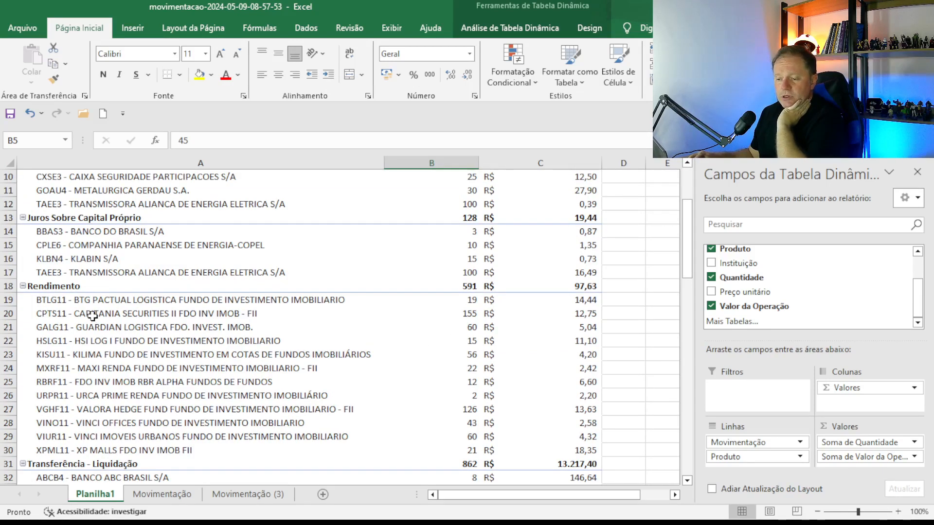
{"action": "scroll", "coordinate": [264, 418], "scroll_direction": "down", "scroll_amount": 2}
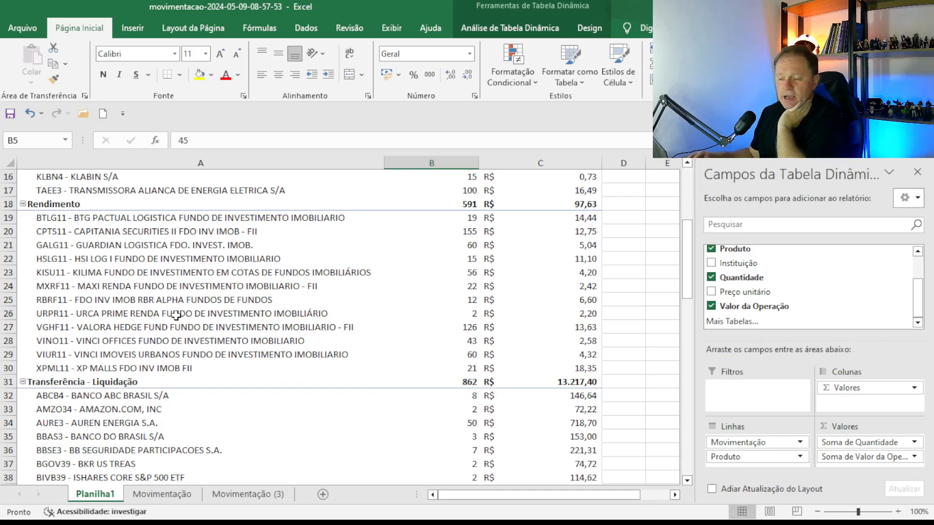
{"action": "scroll", "coordinate": [175, 316], "scroll_direction": "down", "scroll_amount": 4}
{"action": "scroll", "coordinate": [252, 330], "scroll_direction": "down", "scroll_amount": 4}
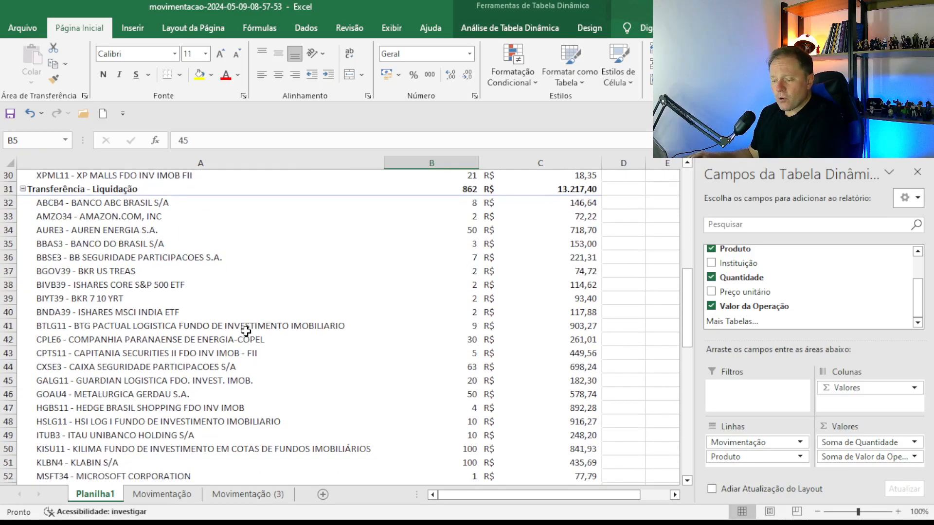
{"action": "scroll", "coordinate": [270, 321], "scroll_direction": "up", "scroll_amount": 4}
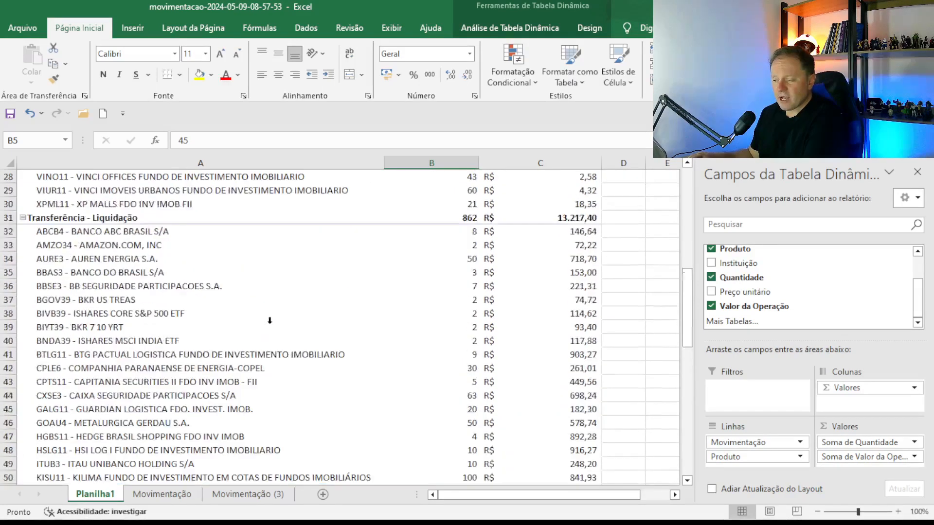
{"action": "left_click", "coordinate": [477, 233]}
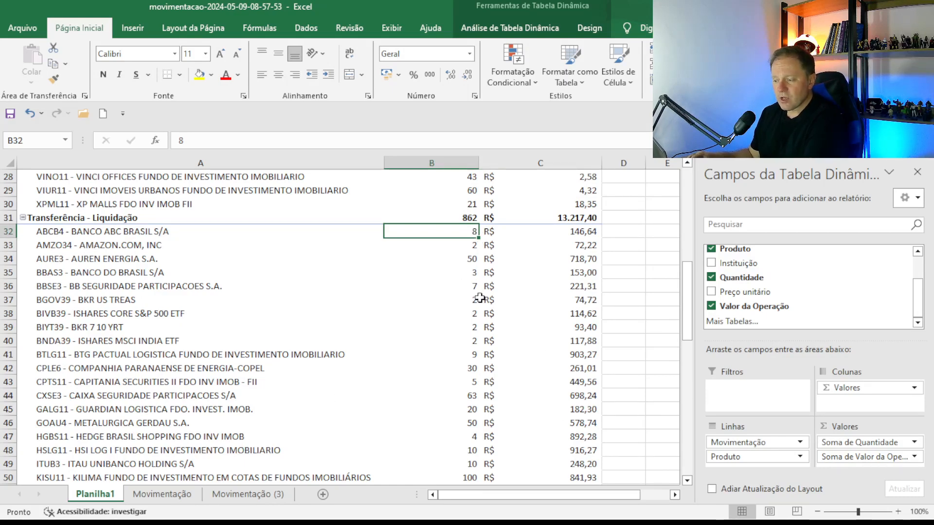
{"action": "left_click", "coordinate": [460, 260]}
Verify CPTS11's transferred quantity of 5 and revisit the Desdobro quantity of 45.
{"action": "scroll", "coordinate": [352, 389], "scroll_direction": "down", "scroll_amount": 2}
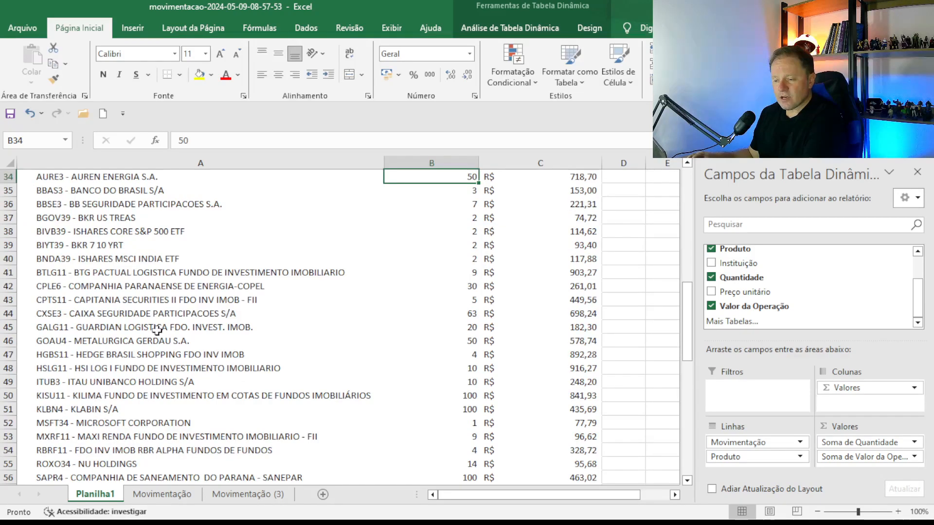
{"action": "left_click", "coordinate": [119, 299]}
{"action": "left_click", "coordinate": [447, 299]}
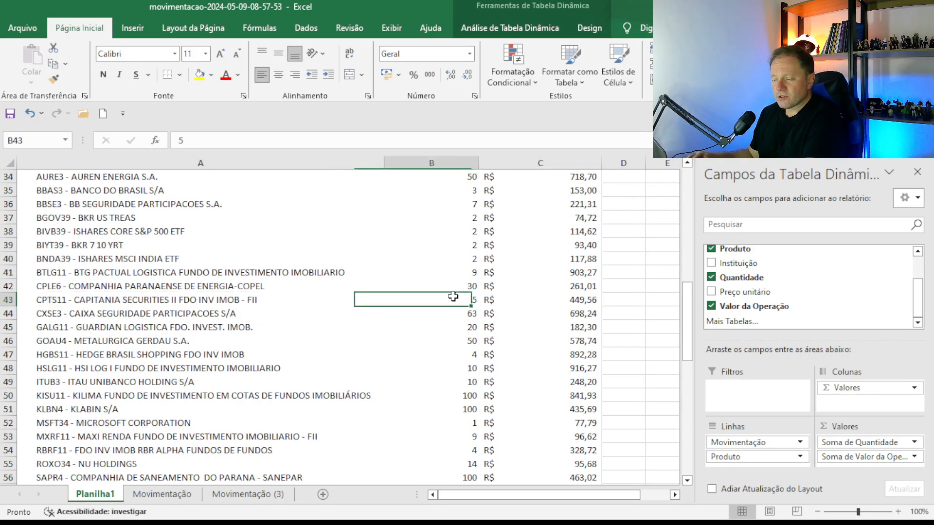
{"action": "scroll", "coordinate": [486, 355], "scroll_direction": "up", "scroll_amount": 11}
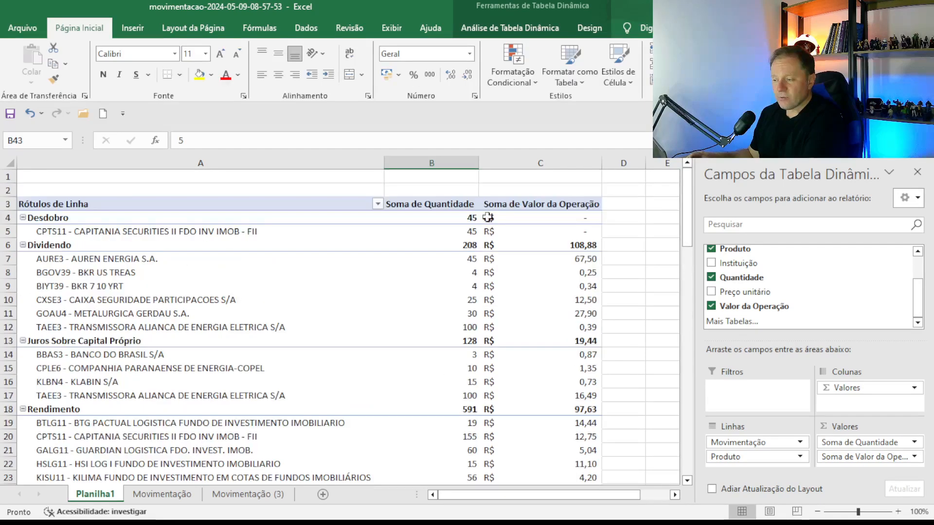
{"action": "scroll", "coordinate": [444, 446], "scroll_direction": "down", "scroll_amount": 6}
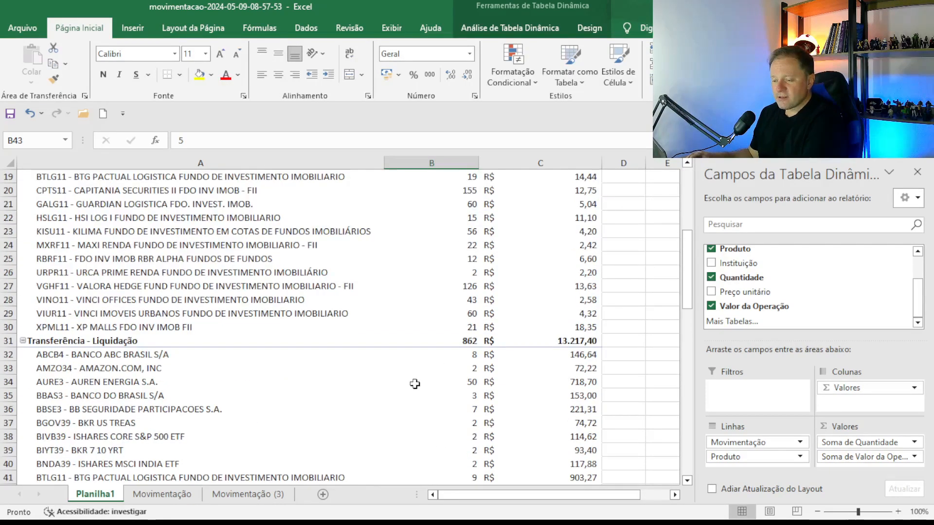
{"action": "scroll", "coordinate": [447, 413], "scroll_direction": "down", "scroll_amount": 3}
{"action": "left_click", "coordinate": [109, 376]}
{"action": "left_click", "coordinate": [411, 387]}
{"action": "left_click", "coordinate": [193, 384]}
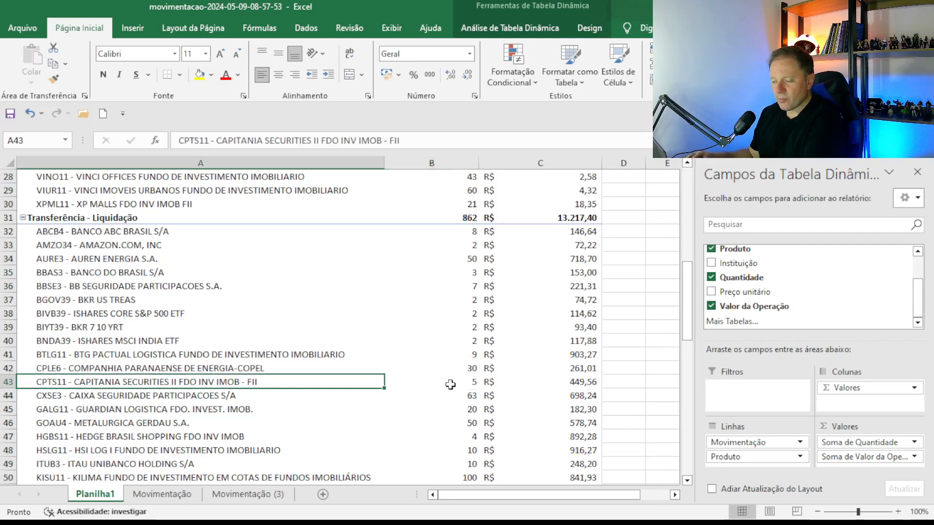
{"action": "left_click", "coordinate": [450, 385]}
{"action": "scroll", "coordinate": [361, 416], "scroll_direction": "down", "scroll_amount": 1}
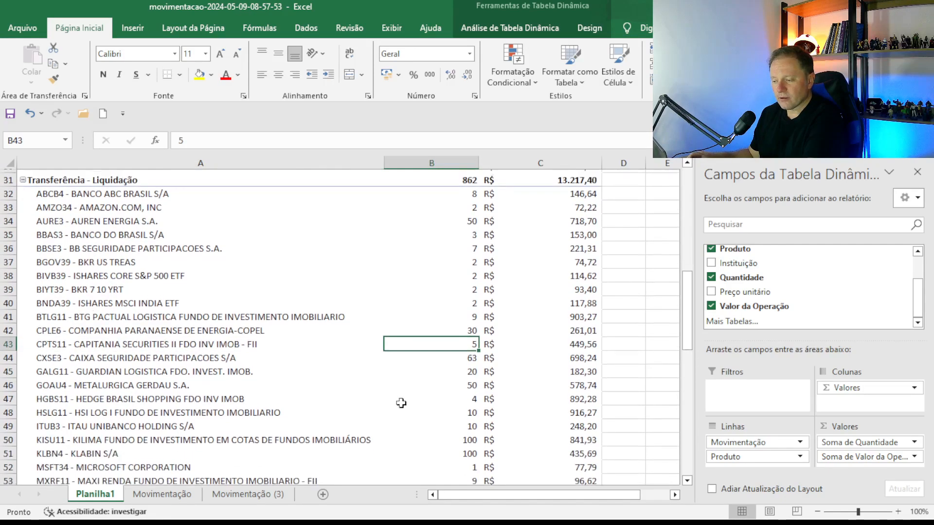
{"action": "scroll", "coordinate": [370, 390], "scroll_direction": "up", "scroll_amount": 10}
{"action": "left_click", "coordinate": [466, 228]}
{"action": "scroll", "coordinate": [423, 407], "scroll_direction": "down", "scroll_amount": 7}
{"action": "scroll", "coordinate": [423, 407], "scroll_direction": "up", "scroll_amount": 7}
{"action": "scroll", "coordinate": [306, 388], "scroll_direction": "down", "scroll_amount": 11}
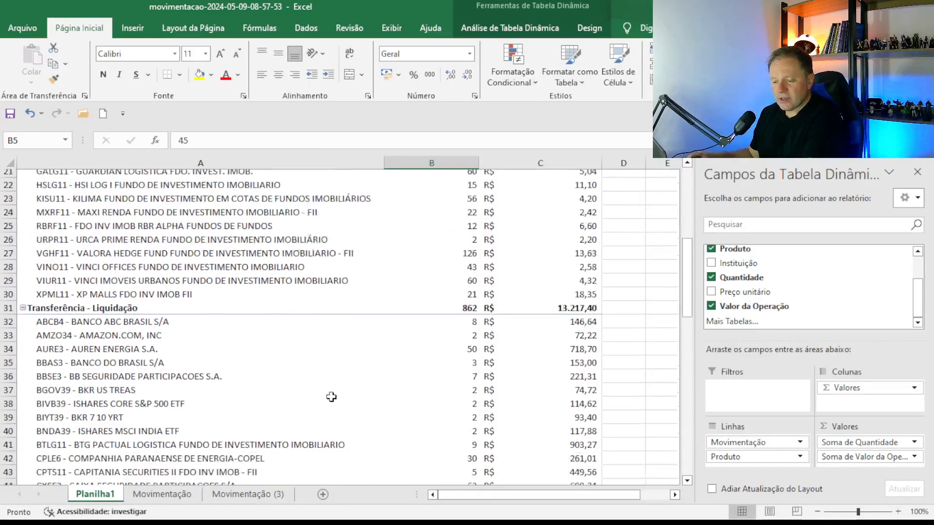
{"action": "scroll", "coordinate": [329, 384], "scroll_direction": "down", "scroll_amount": 2}
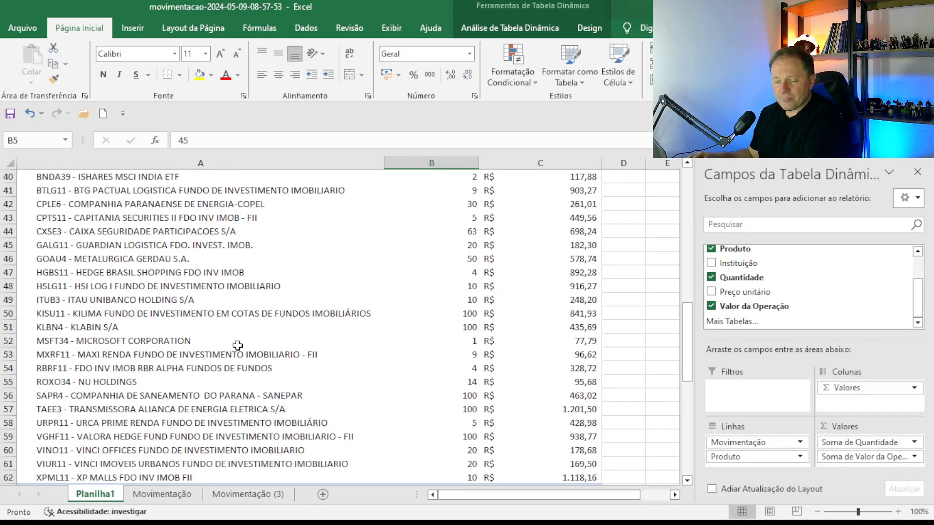
{"action": "scroll", "coordinate": [282, 372], "scroll_direction": "down", "scroll_amount": 3}
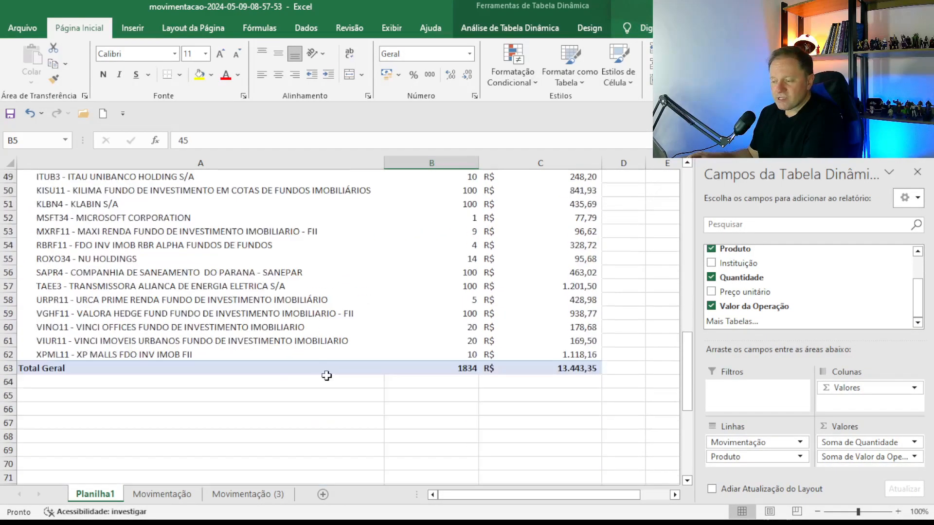
Inspect transfer values: TAEE3 1.201,50, ROXO34 95,68, HSLG11 916,27, HGBS11 892,28, CPTS11 449,56.
{"action": "left_click", "coordinate": [555, 285]}
{"action": "left_click", "coordinate": [528, 258]}
{"action": "scroll", "coordinate": [573, 282], "scroll_direction": "up", "scroll_amount": 3}
{"action": "left_click", "coordinate": [573, 282]}
{"action": "left_click", "coordinate": [570, 269]}
{"action": "scroll", "coordinate": [573, 273], "scroll_direction": "up", "scroll_amount": 2}
{"action": "left_click", "coordinate": [577, 300]}
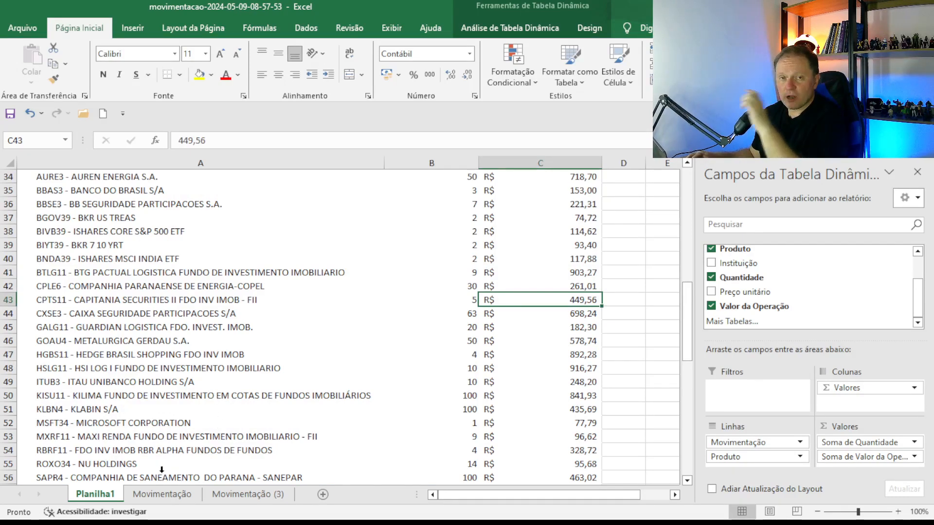
{"action": "left_click", "coordinate": [162, 494]}
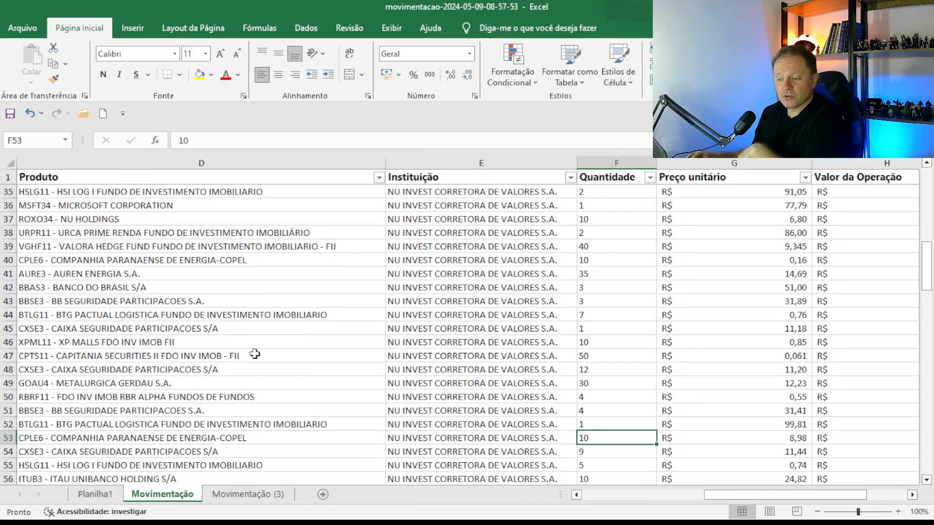
Scroll through the Planilha1 pivot's Dividendo, Juros Sobre Capital Próprio (R$ 19,44) and Rendimento groups.
{"action": "left_click", "coordinate": [79, 496]}
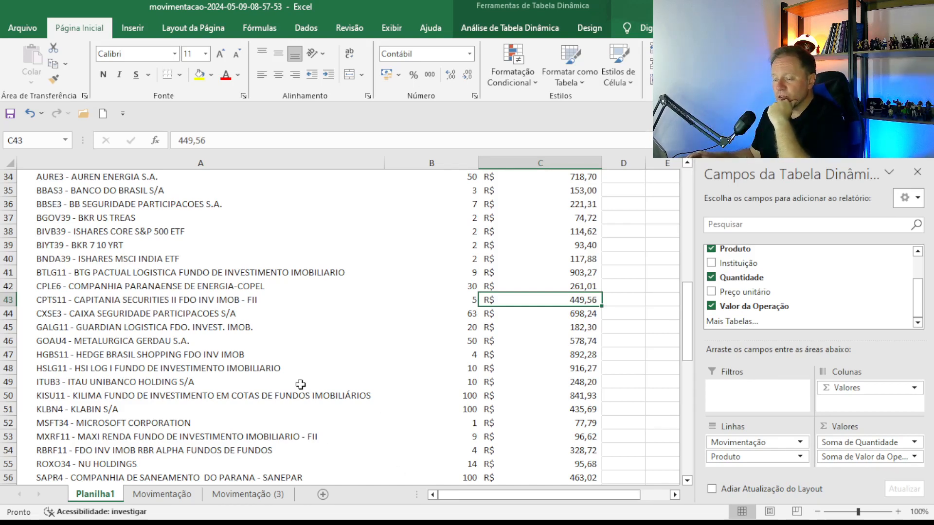
{"action": "scroll", "coordinate": [287, 392], "scroll_direction": "down", "scroll_amount": 6}
{"action": "scroll", "coordinate": [280, 394], "scroll_direction": "up", "scroll_amount": 3}
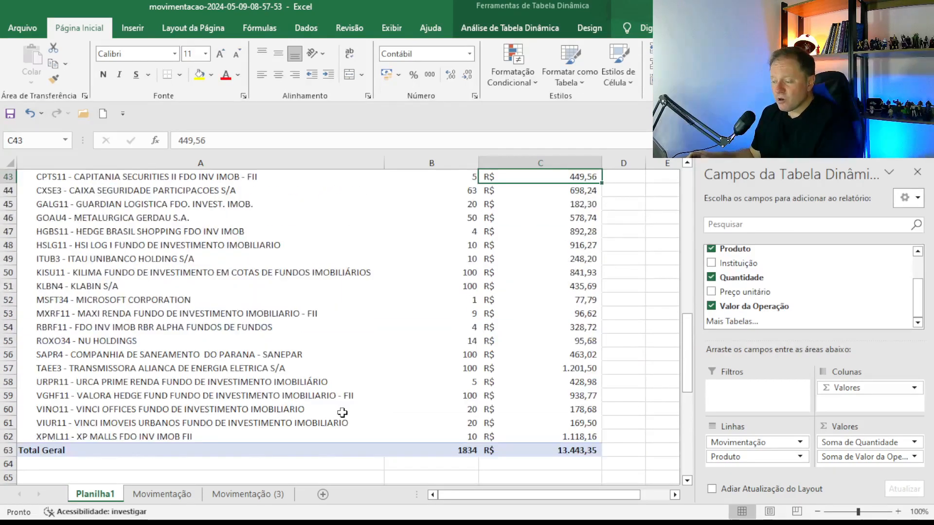
{"action": "scroll", "coordinate": [342, 413], "scroll_direction": "up", "scroll_amount": 14}
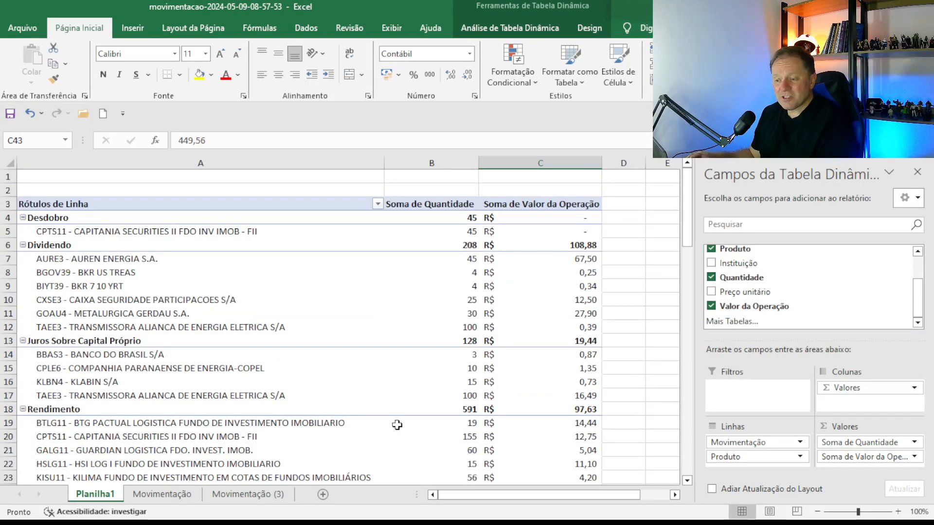
{"action": "scroll", "coordinate": [397, 425], "scroll_direction": "down", "scroll_amount": 3}
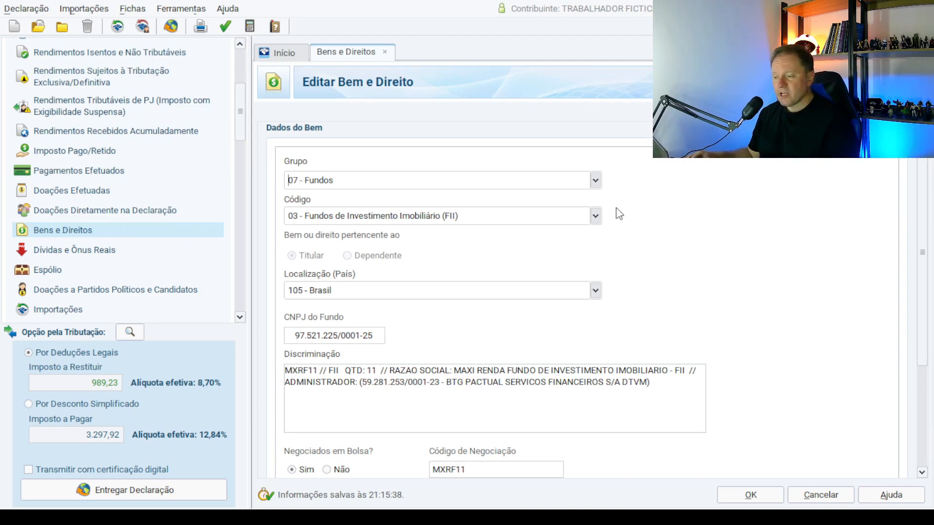
Confirm the asset group 07 - Fundos and code 03 - FII, then scroll down the form.
{"action": "left_click", "coordinate": [597, 181]}
{"action": "left_click", "coordinate": [597, 181]}
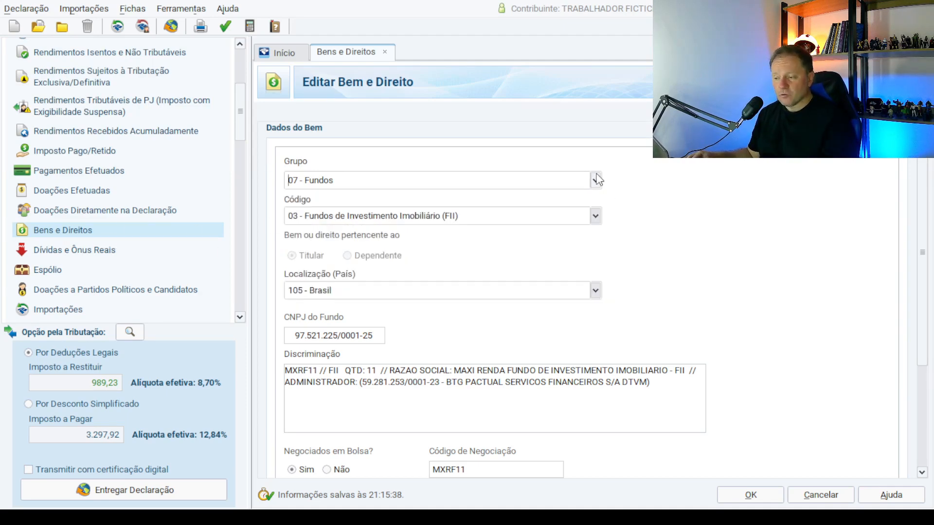
{"action": "left_click", "coordinate": [596, 216]}
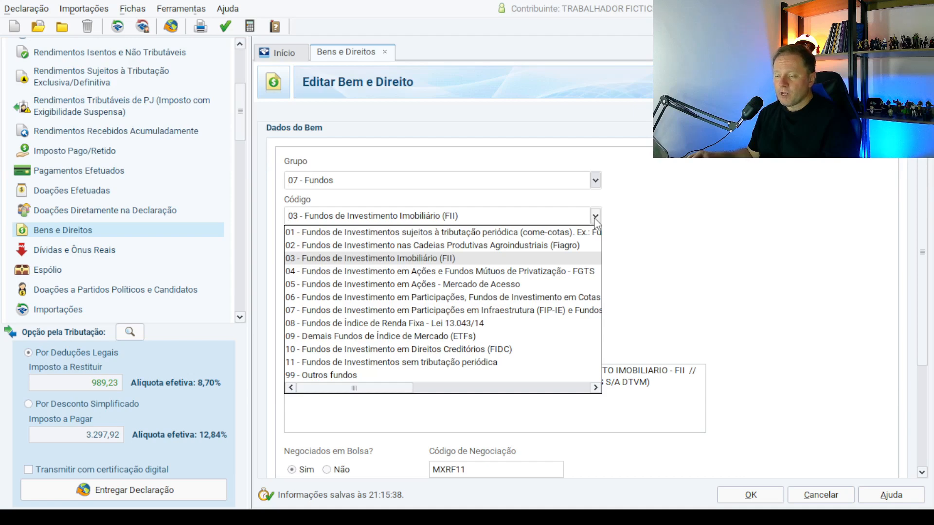
{"action": "left_click", "coordinate": [363, 258]}
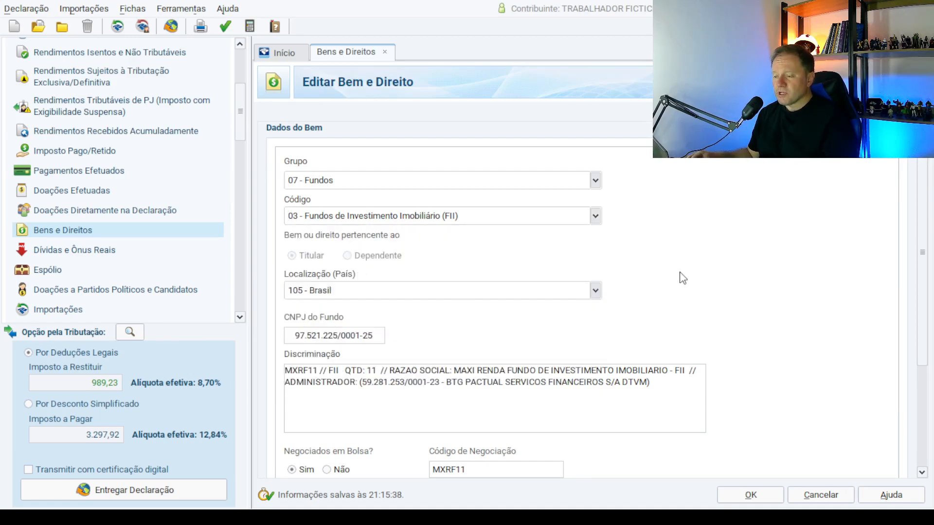
{"action": "scroll", "coordinate": [689, 278], "scroll_direction": "down", "scroll_amount": 1}
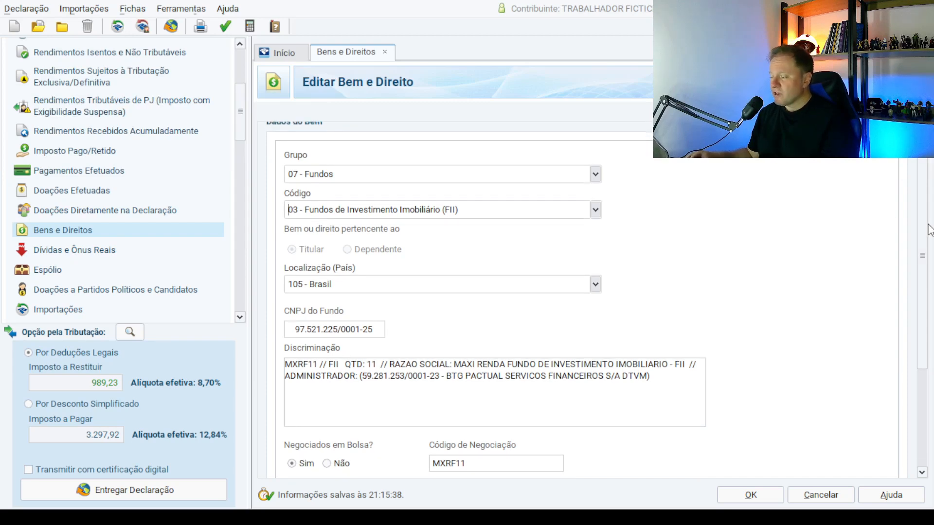
{"action": "scroll", "coordinate": [905, 273], "scroll_direction": "down", "scroll_amount": 3}
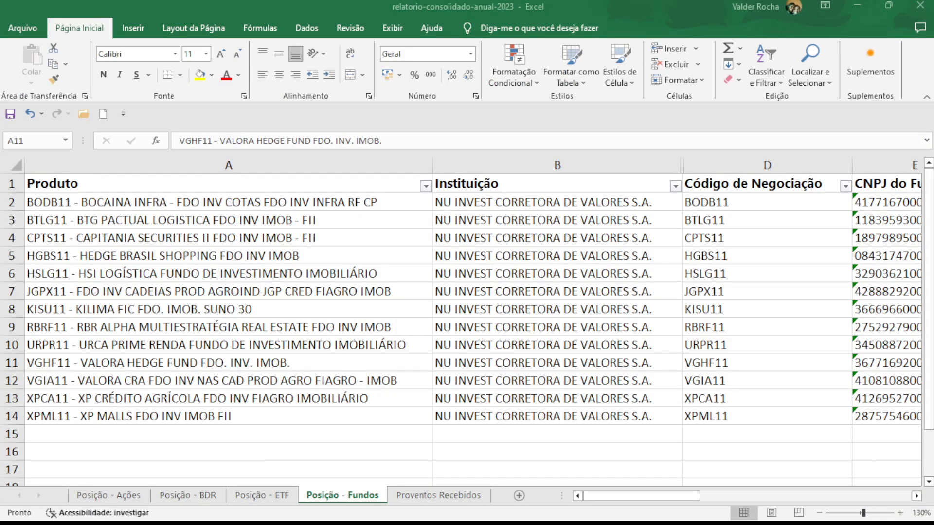
{"action": "left_click", "coordinate": [398, 426]}
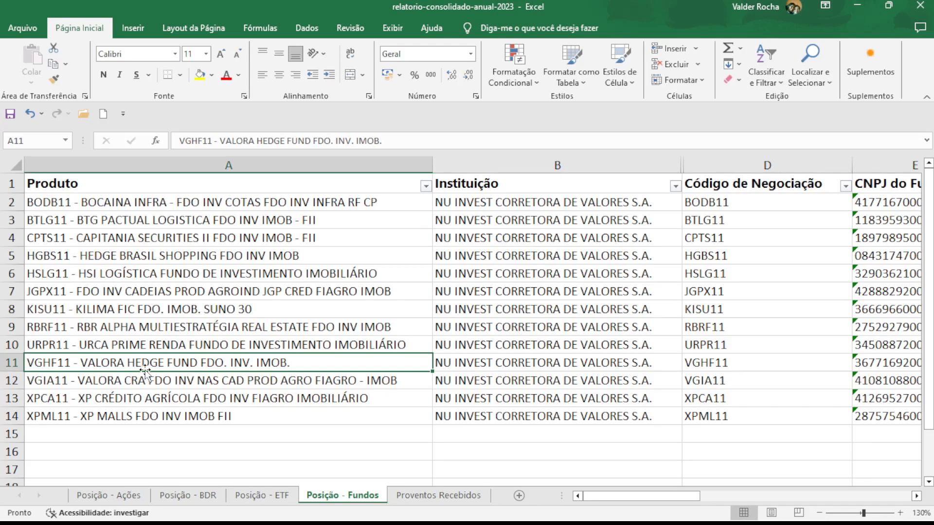
{"action": "key", "text": "Right"}
{"action": "key", "text": "Right"}
{"action": "key", "text": "Right"}
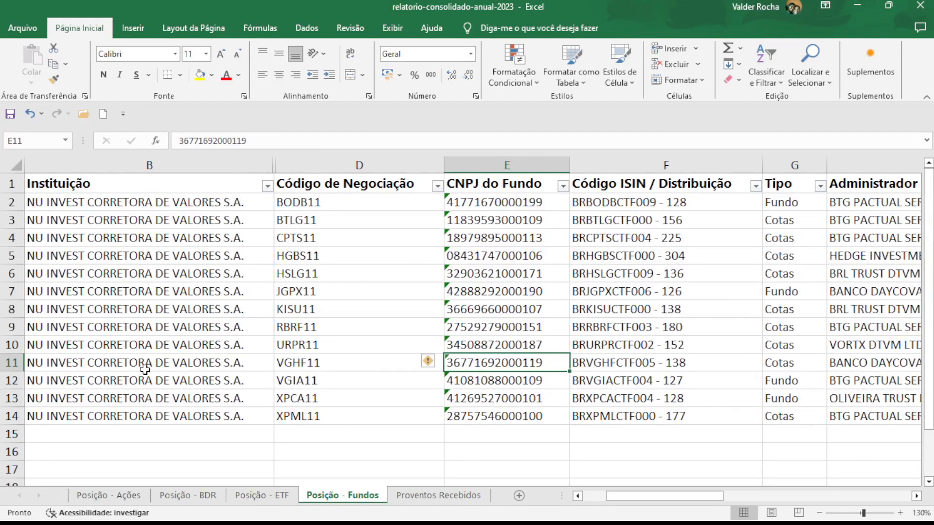
{"action": "key", "text": "Right"}
{"action": "key", "text": "Left"}
{"action": "left_click_drag", "start_coordinate": [264, 134], "coordinate": [134, 119]}
{"action": "key", "text": "ctrl+c"}
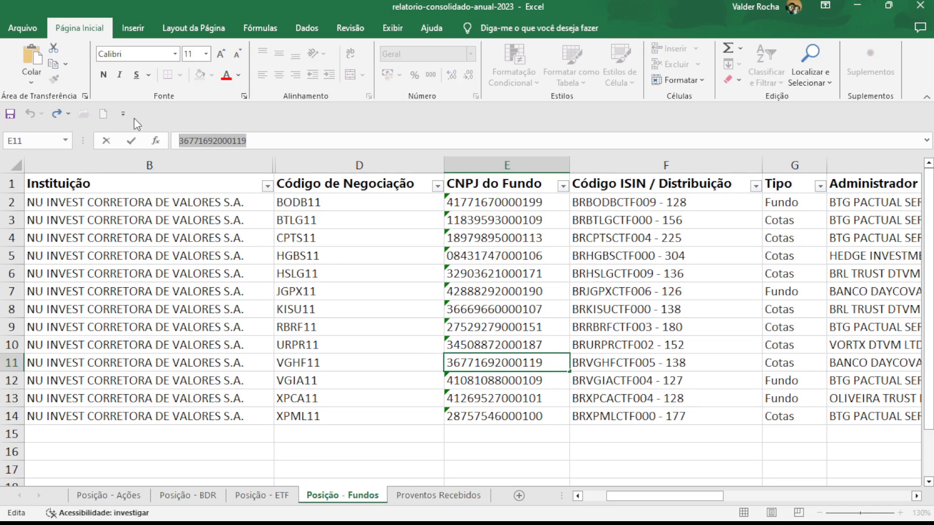
{"action": "key", "text": "Escape"}
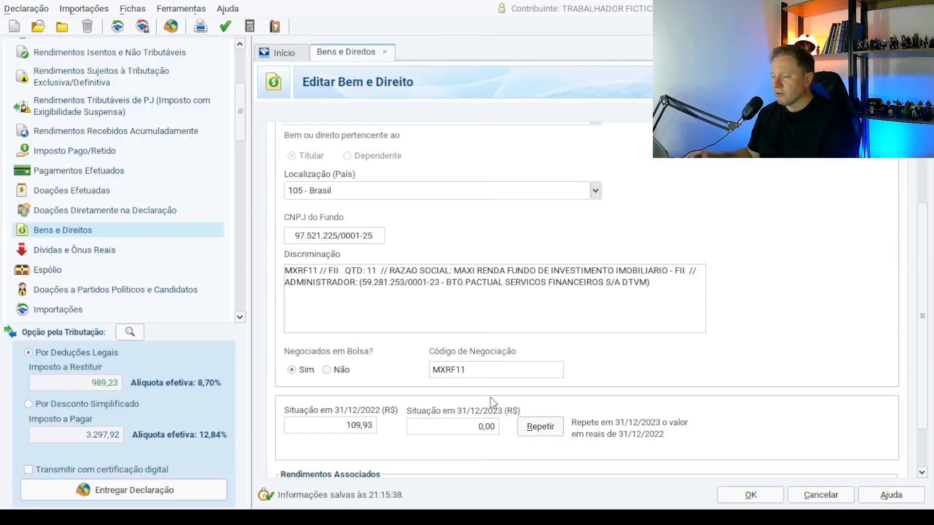
{"action": "left_click", "coordinate": [369, 238]}
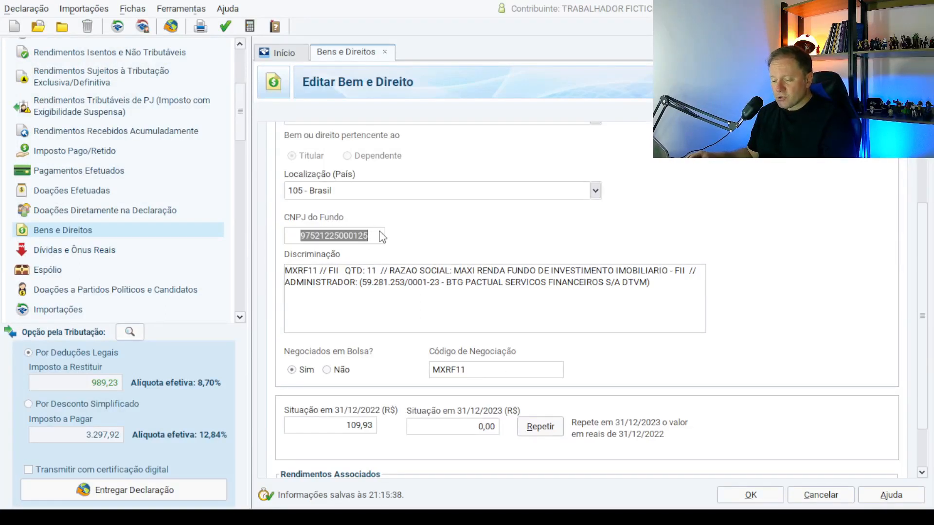
{"action": "key", "text": "ctrl+v"}
{"action": "key", "text": "Tab"}
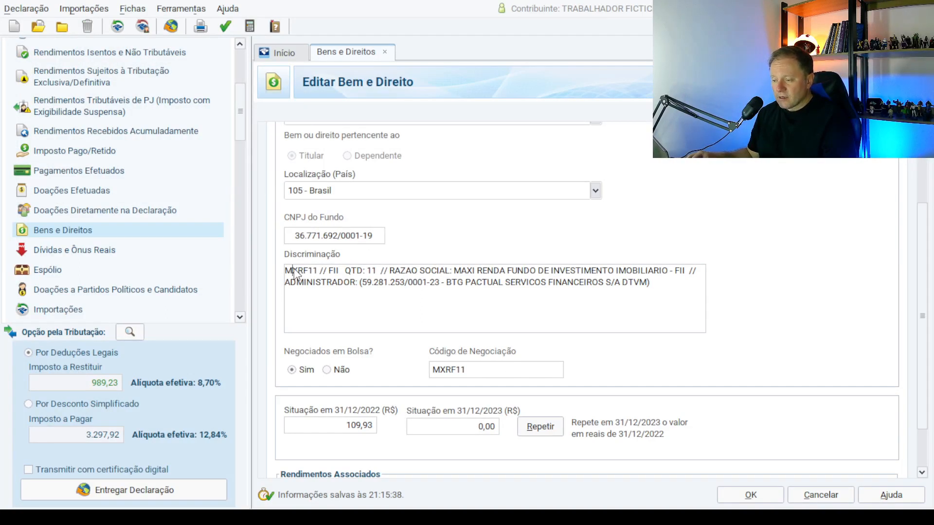
{"action": "type", "text": "VGHF11"}
{"action": "key", "text": "Delete"}
{"action": "key", "text": "Delete"}
{"action": "key", "text": "Delete"}
{"action": "key", "text": "Delete"}
{"action": "key", "text": "Delete"}
{"action": "key", "text": "Delete"}
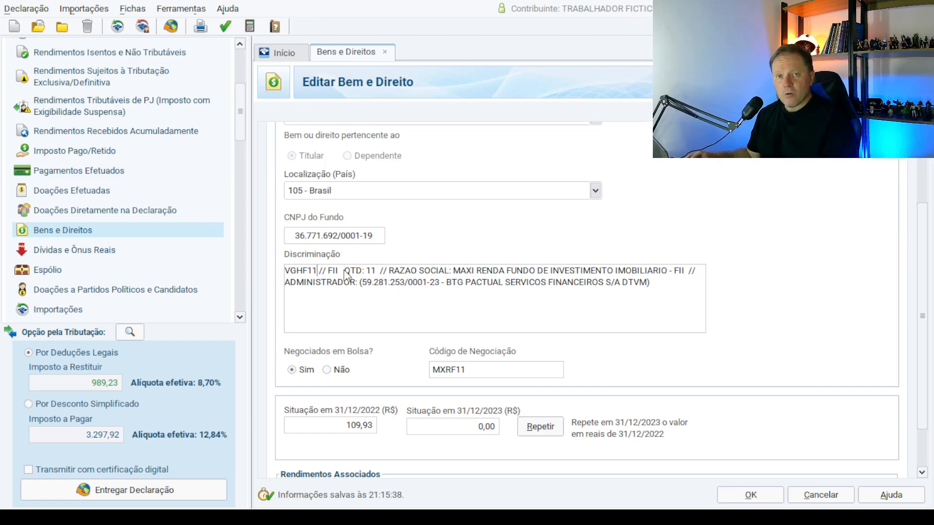
Delete the old administrator details and change the description's QTD from 11 to 100.
{"action": "left_click_drag", "start_coordinate": [364, 283], "coordinate": [646, 270]}
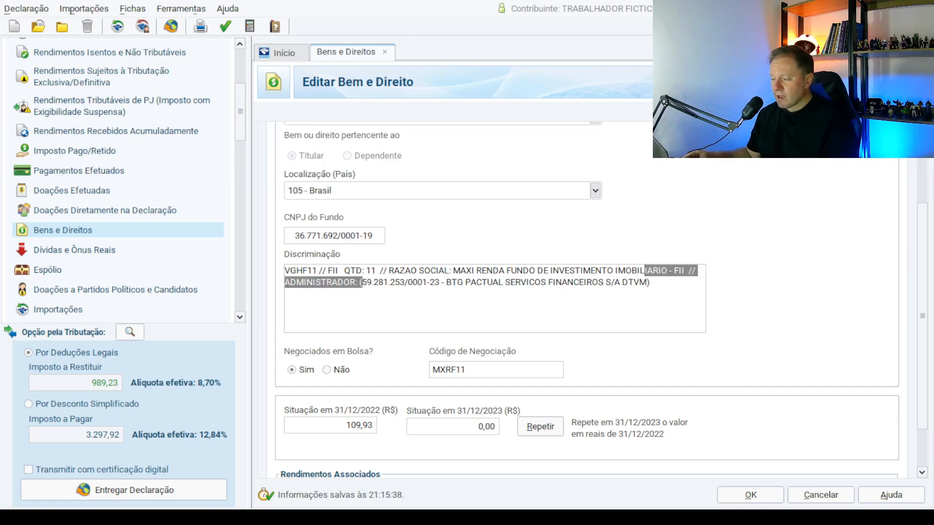
{"action": "left_click", "coordinate": [645, 271]}
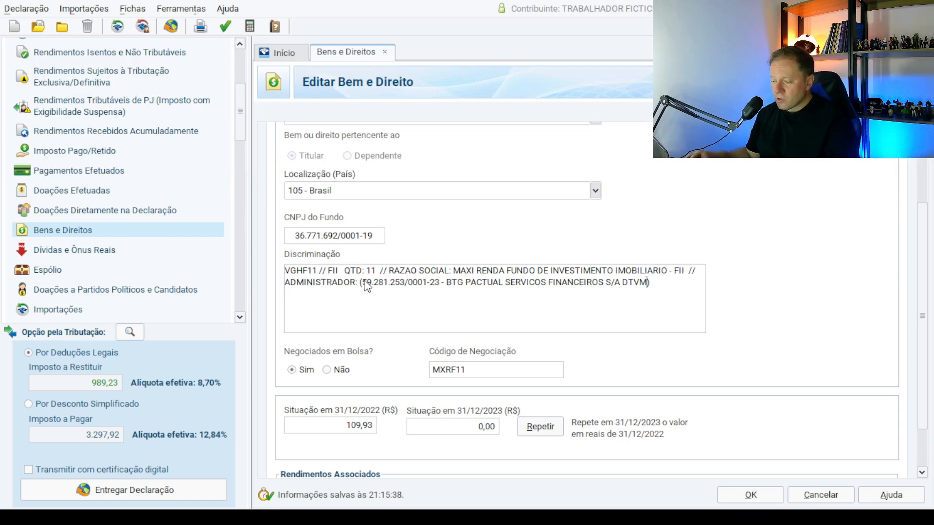
{"action": "left_click_drag", "start_coordinate": [365, 285], "coordinate": [645, 292]}
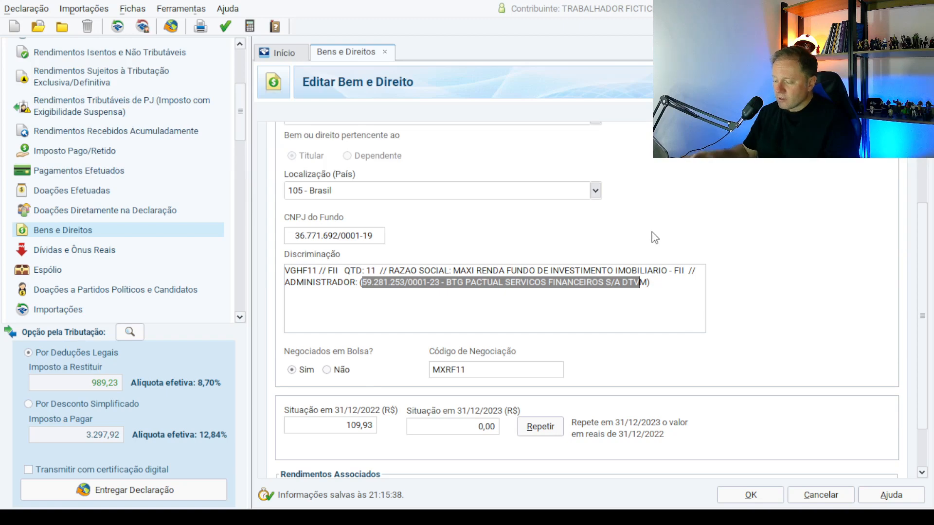
{"action": "key", "text": "Delete"}
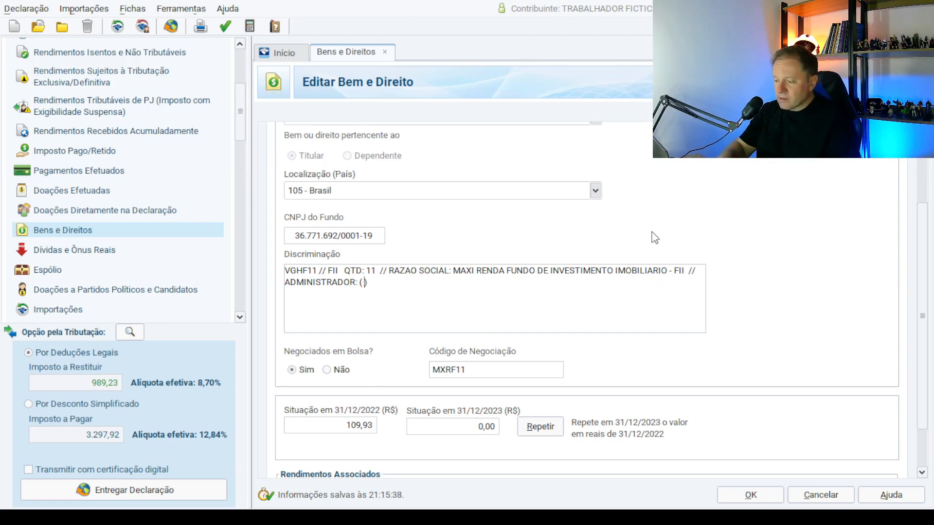
{"action": "left_click", "coordinate": [375, 265]}
{"action": "key", "text": "BackSpace"}
{"action": "type", "text": "1"}
{"action": "key", "text": "BackSpace"}
{"action": "type", "text": "000119"}
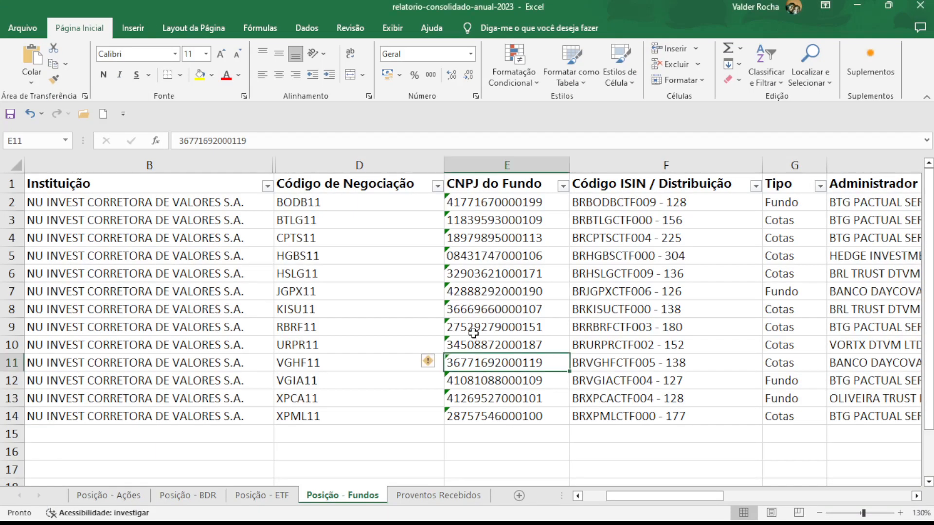
Highlight the VGHF11 row on Posição - Fundos with yellow fill.
{"action": "key", "text": "Left"}
{"action": "key", "text": "Left"}
{"action": "key", "text": "Left"}
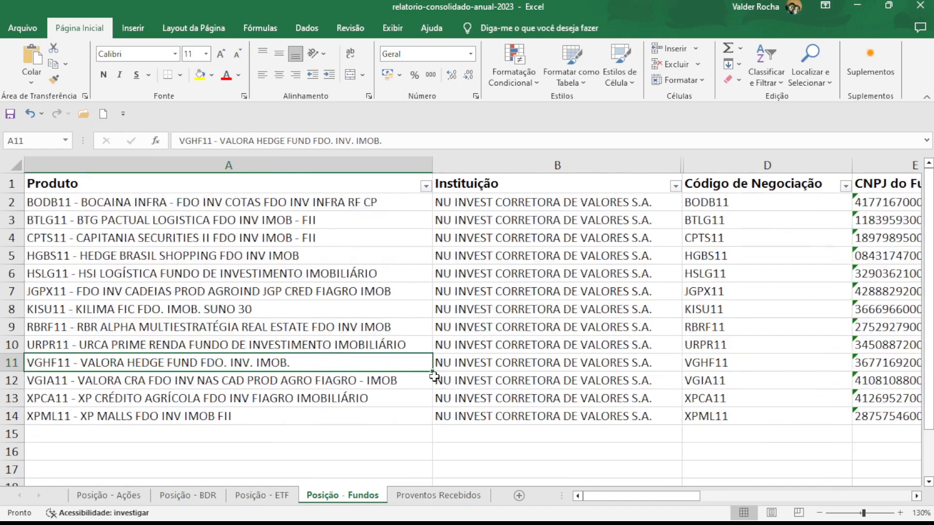
{"action": "key", "text": "shift+Right"}
{"action": "key", "text": "shift+Right"}
{"action": "key", "text": "shift+Right"}
{"action": "key", "text": "shift+Right"}
{"action": "key", "text": "shift+Right"}
{"action": "key", "text": "shift+Right"}
{"action": "key", "text": "shift+Right"}
{"action": "key", "text": "shift+Right"}
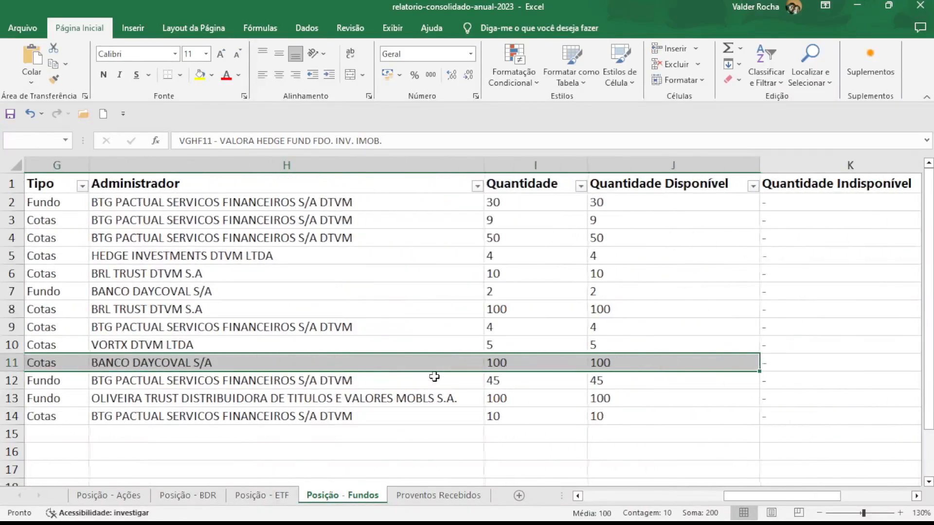
{"action": "left_click", "coordinate": [200, 75]}
{"action": "scroll", "coordinate": [444, 442], "scroll_direction": "left", "scroll_amount": 10}
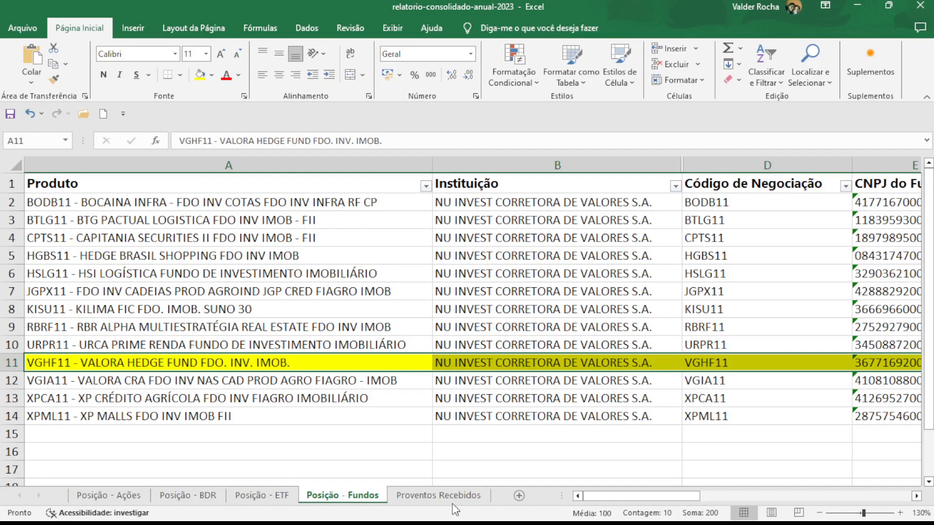
{"action": "key", "text": "alt+Tab"}
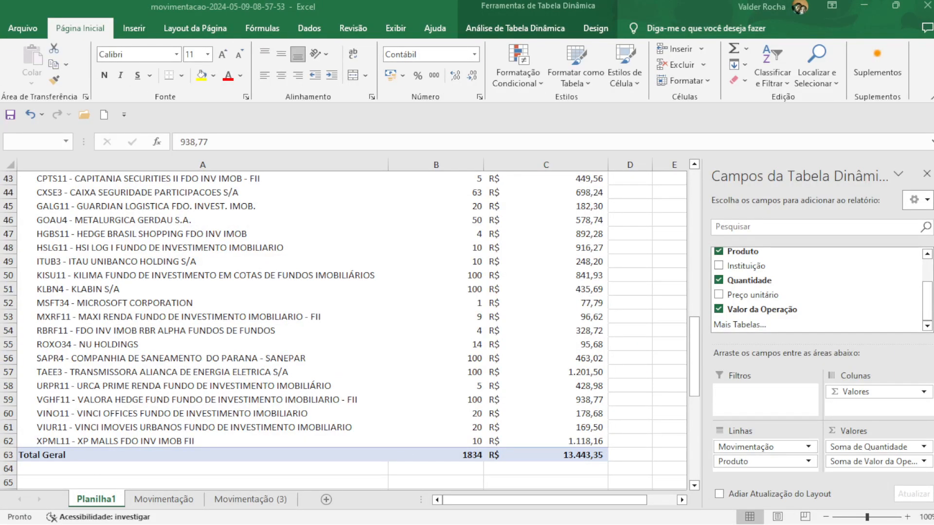
{"action": "left_click", "coordinate": [54, 399]}
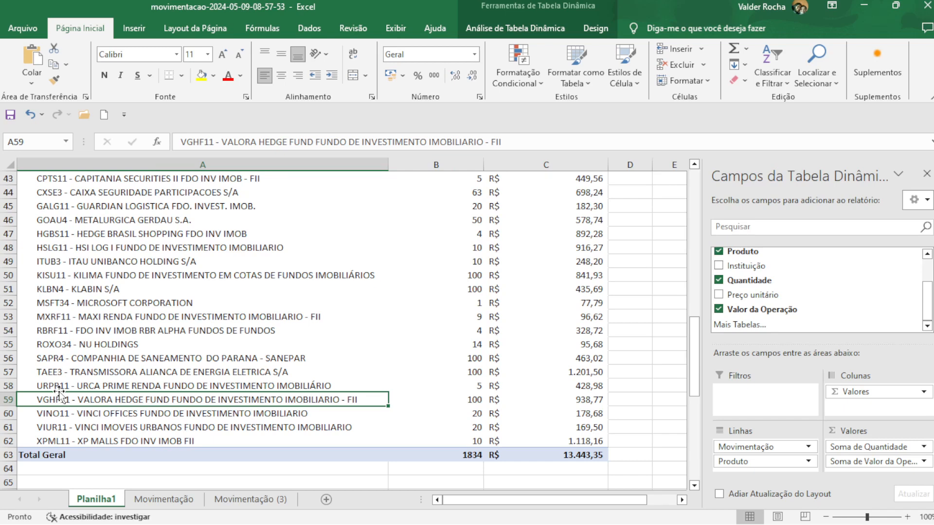
{"action": "key", "text": "Right"}
{"action": "key", "text": "Right"}
{"action": "key", "text": "Left"}
{"action": "key", "text": "Left"}
{"action": "key", "text": "Right"}
{"action": "key", "text": "Right"}
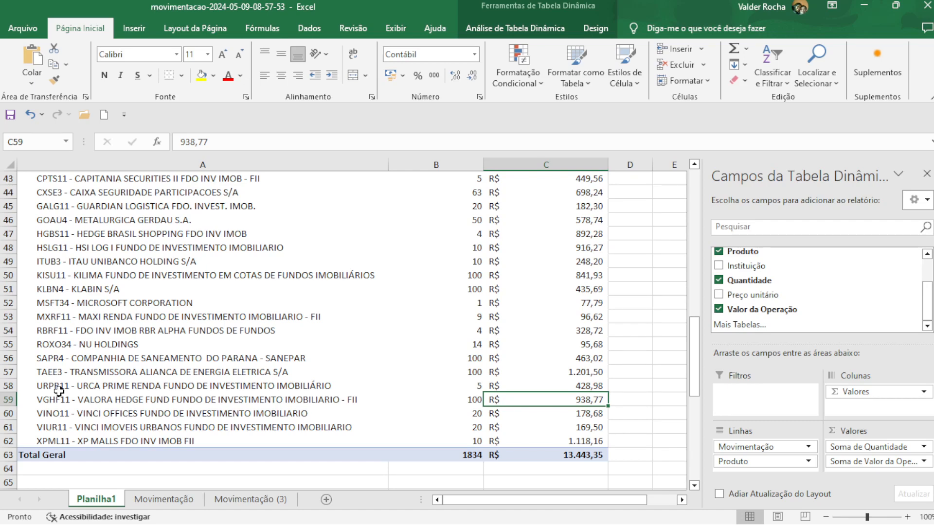
{"action": "left_click", "coordinate": [171, 501]}
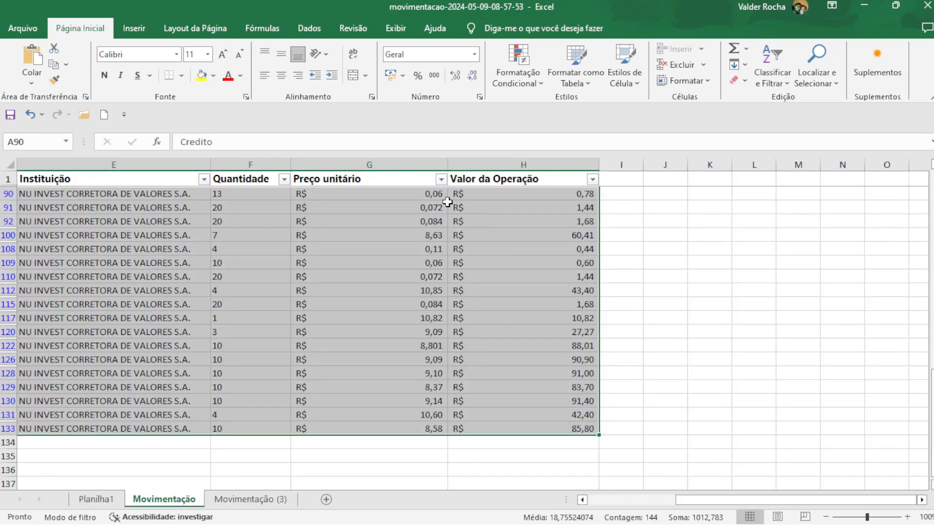
{"action": "left_click", "coordinate": [598, 500]}
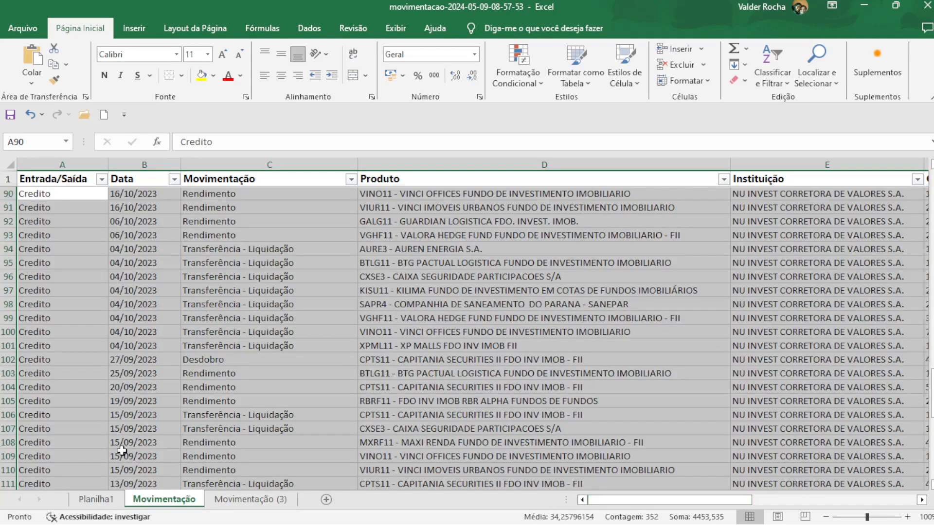
{"action": "left_click", "coordinate": [90, 502]}
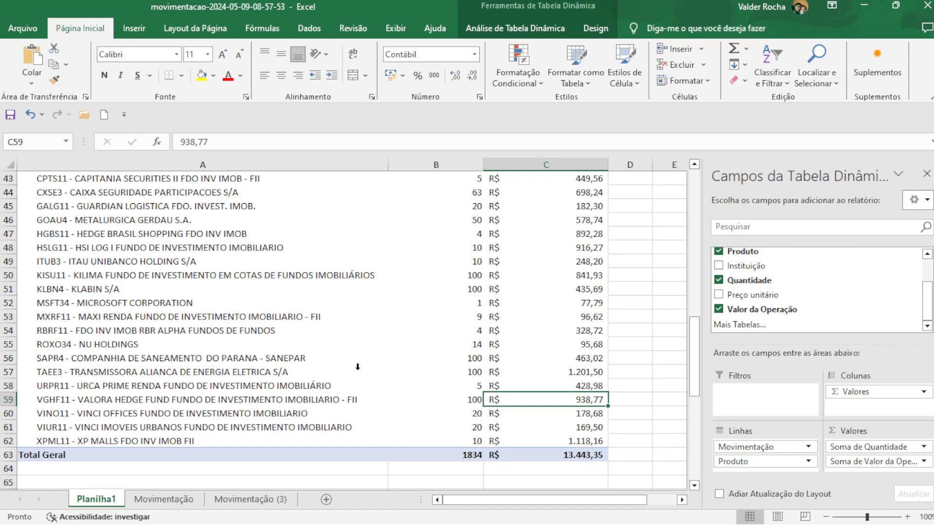
Select VGHF11's pivot row to read its 938,77 total.
{"action": "key", "text": "alt+Tab"}
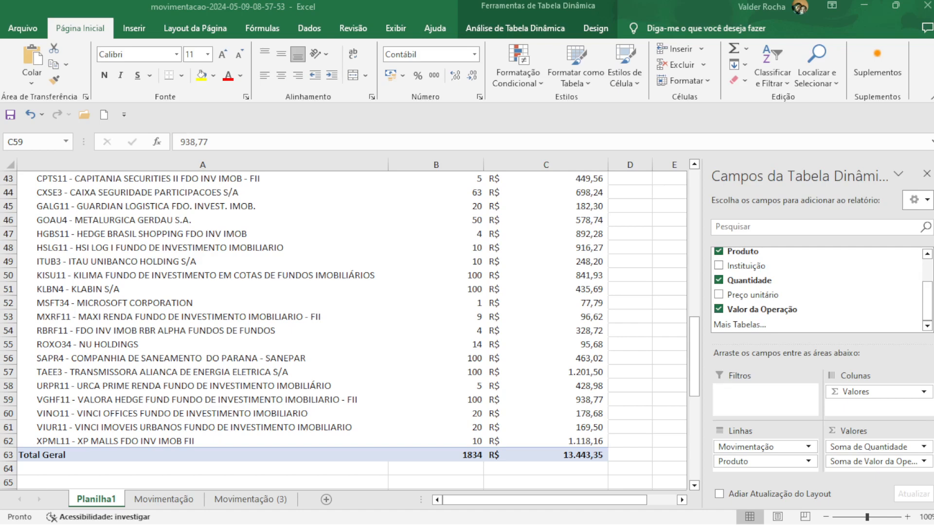
{"action": "key", "text": "alt+Tab"}
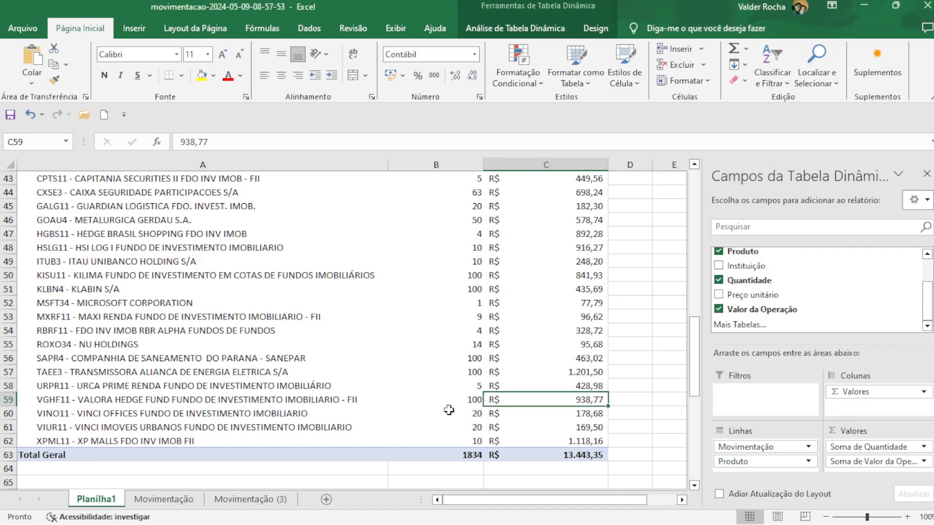
{"action": "key", "text": "shift+Left"}
{"action": "key", "text": "shift+Left"}
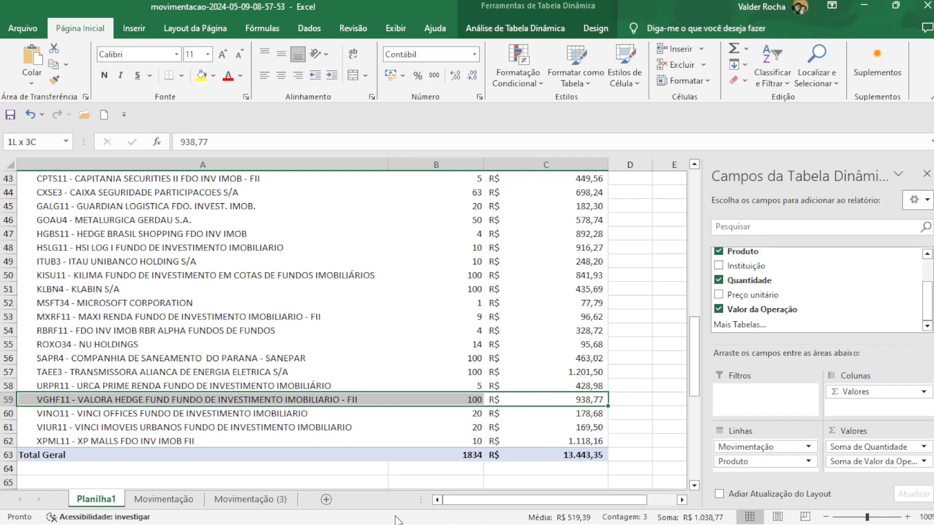
{"action": "left_click", "coordinate": [448, 458]}
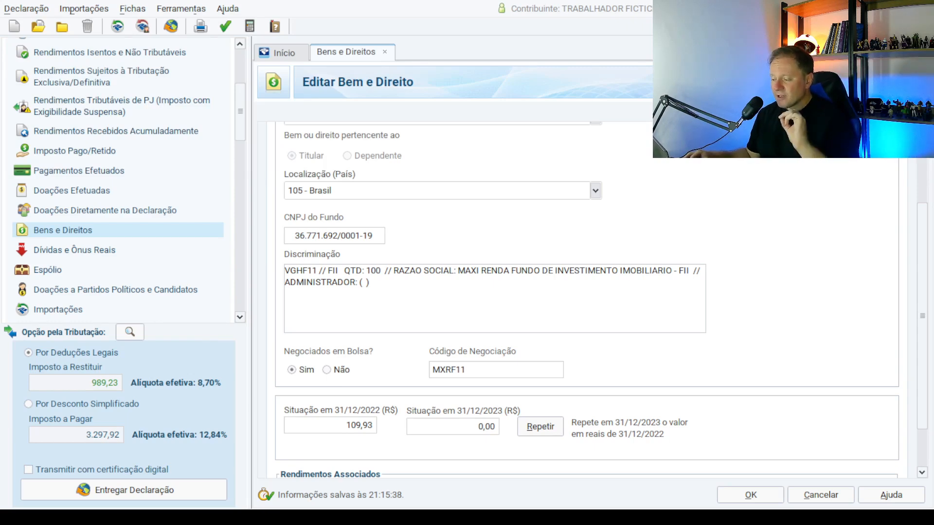
Enter 938,77 as the 31/12/2023 value and 0,00 for 31/12/2022.
{"action": "left_click", "coordinate": [477, 431]}
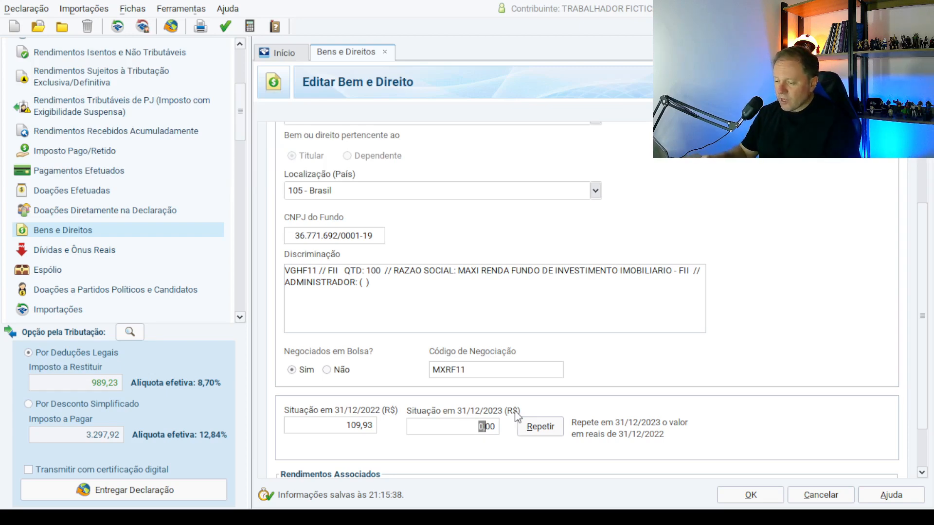
{"action": "type", "text": "938,70"}
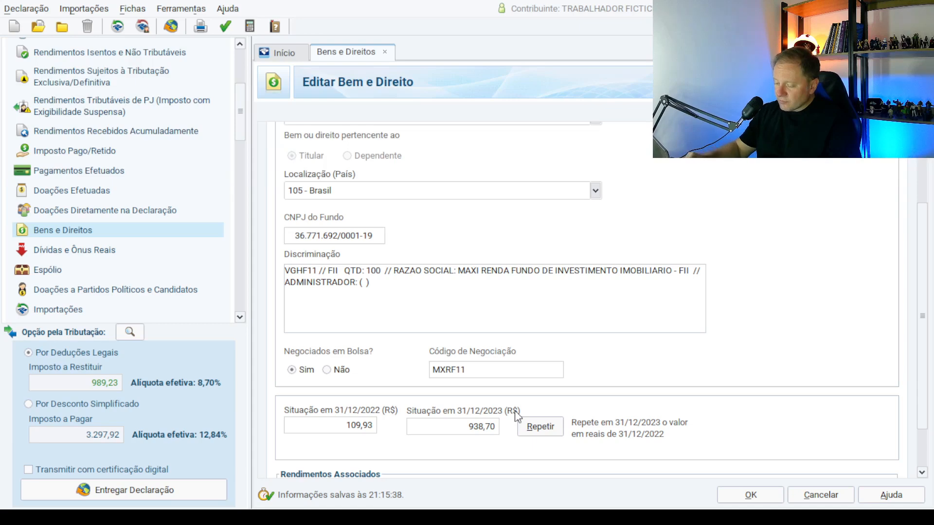
{"action": "key", "text": "Delete"}
{"action": "type", "text": "7"}
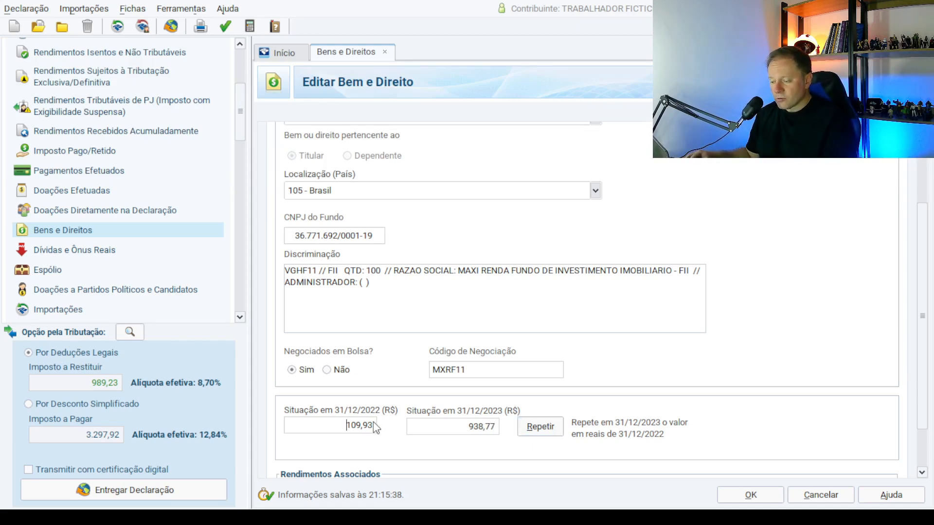
{"action": "key", "text": "shift+Right"}
{"action": "key", "text": "shift+Right"}
{"action": "key", "text": "shift+Right"}
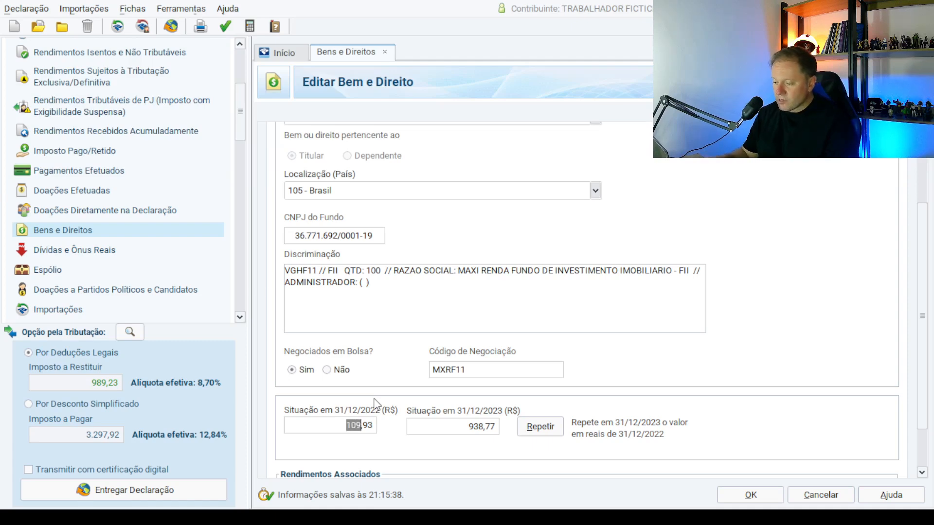
{"action": "type", "text": "0"}
{"action": "key", "text": "Tab"}
Set the Código de Negociação to VGHF11.
{"action": "left_click", "coordinate": [461, 367]}
{"action": "type", "text": "VGHF1"}
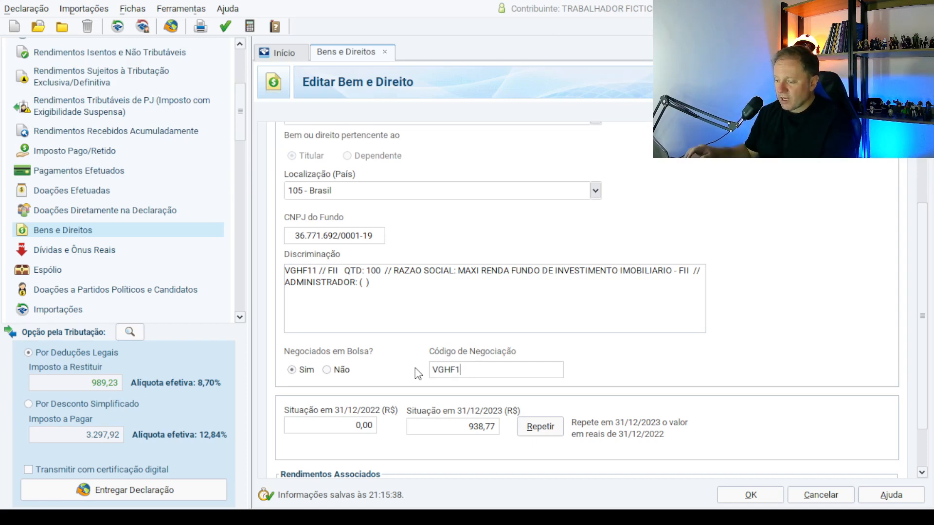
{"action": "type", "text": "1"}
{"action": "key", "text": "Tab"}
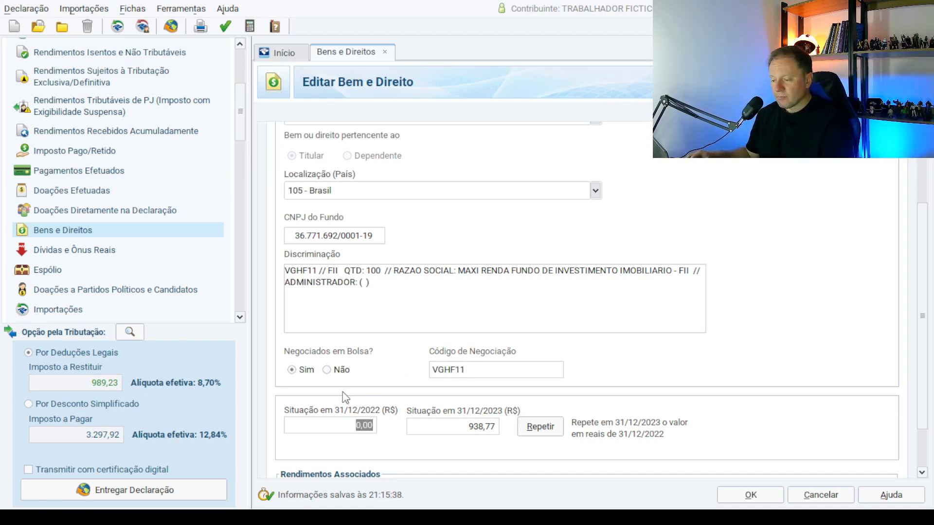
{"action": "left_click", "coordinate": [292, 371]}
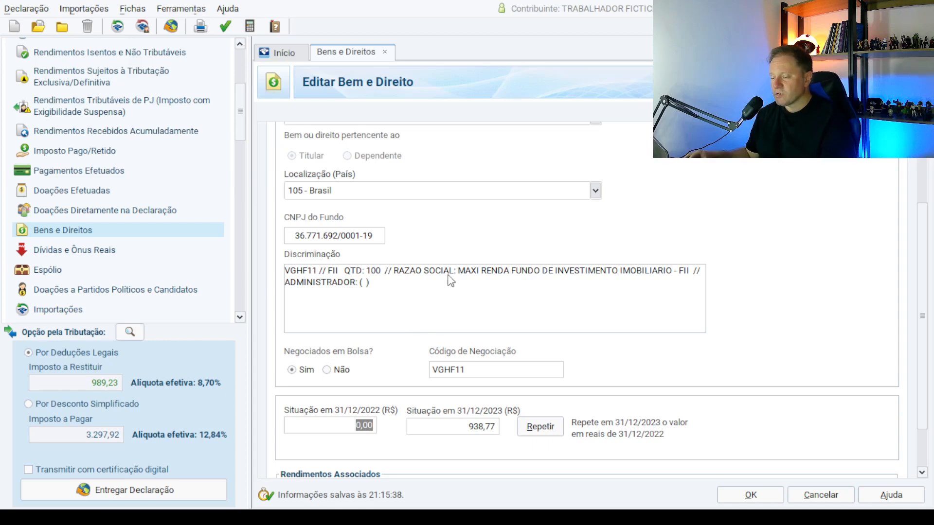
{"action": "left_click", "coordinate": [465, 276]}
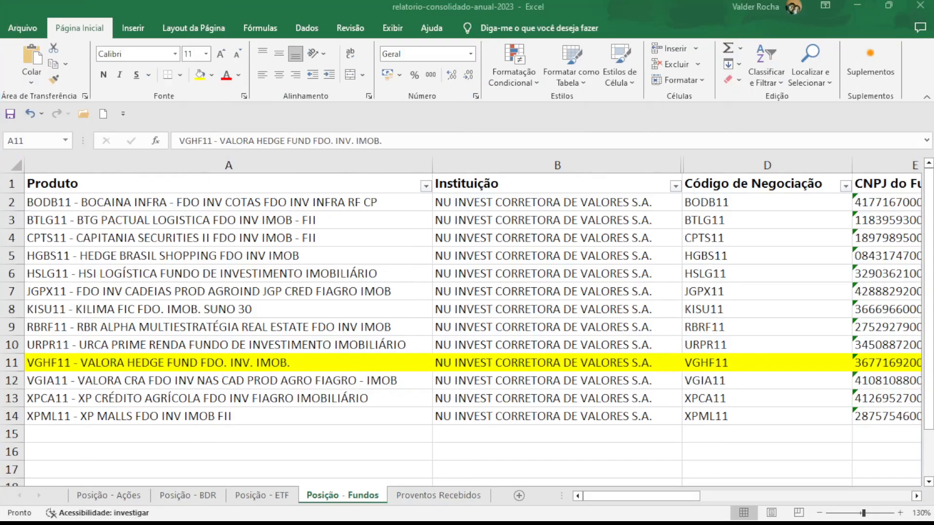
Copy the VGHF11 fund name from cell A11 of Posição - Fundos.
{"action": "left_click", "coordinate": [500, 451]}
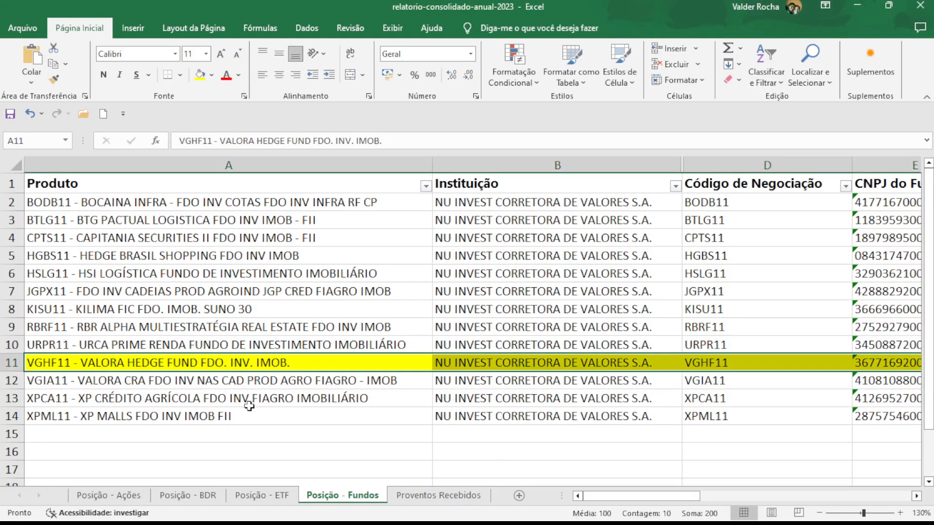
{"action": "left_click", "coordinate": [192, 361]}
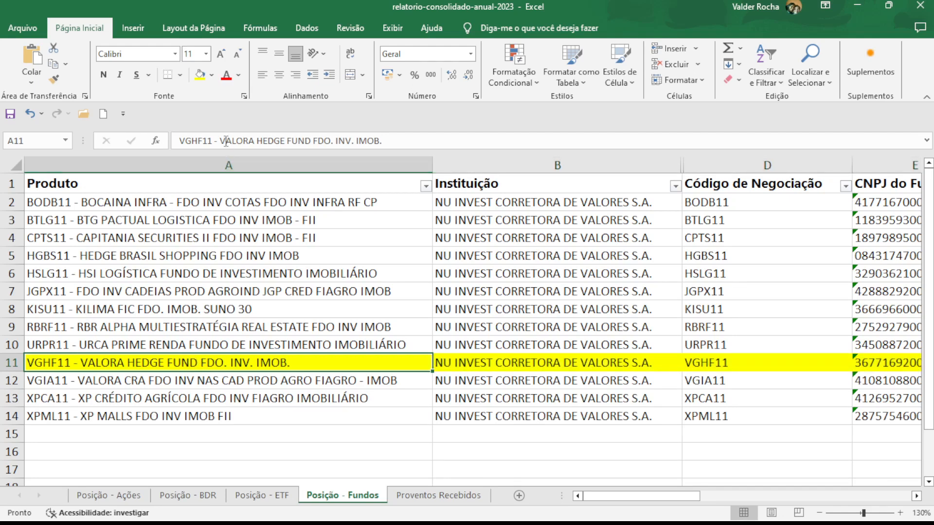
{"action": "left_click_drag", "start_coordinate": [225, 141], "coordinate": [386, 141]}
{"action": "key", "text": "ctrl+c"}
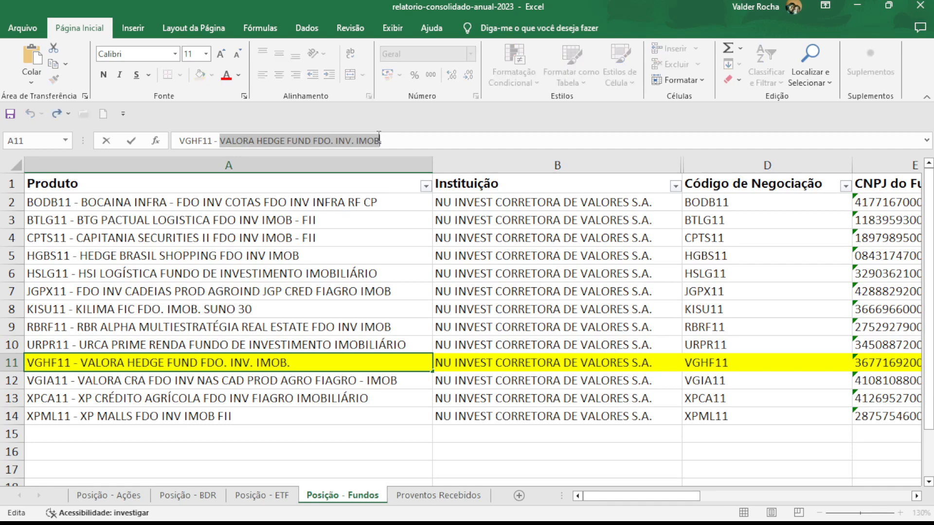
{"action": "key", "text": "alt+Tab"}
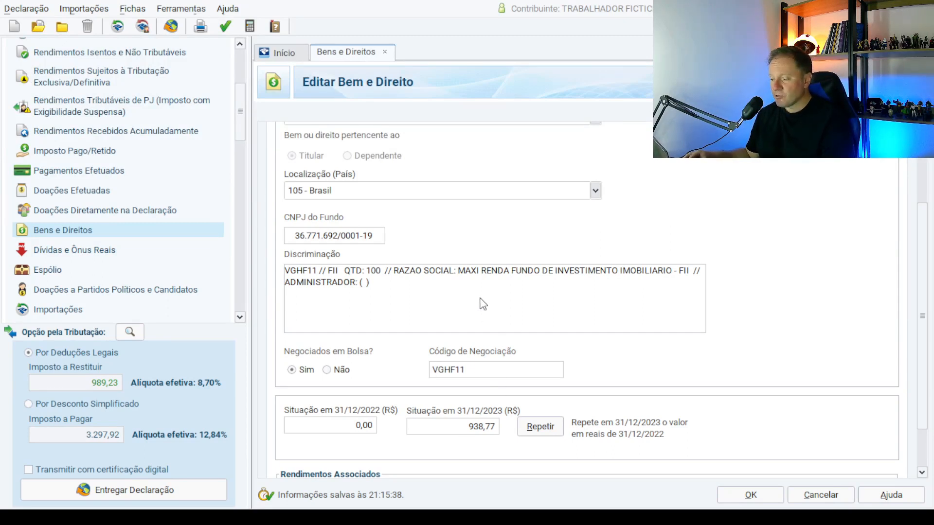
Paste VALORA HEDGE FUND FDO. INV. IMOB over the old MAXI RENDA name in Discriminação.
{"action": "left_click", "coordinate": [459, 271]}
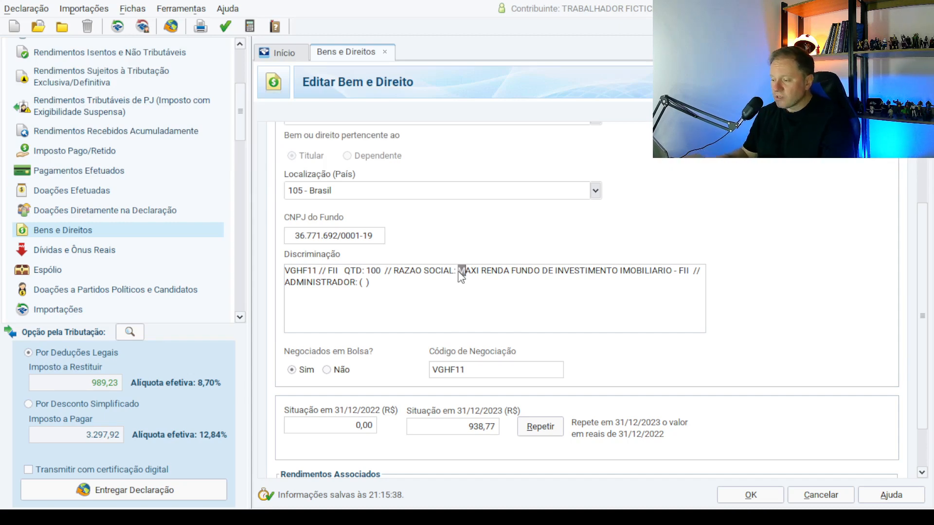
{"action": "key", "text": "shift+Right"}
{"action": "key", "text": "shift+Right"}
{"action": "key", "text": "shift+Right"}
{"action": "key", "text": "shift+Right"}
{"action": "key", "text": "shift+Right"}
{"action": "key", "text": "shift+Right"}
{"action": "key", "text": "shift+Right"}
{"action": "key", "text": "shift+Right"}
{"action": "key", "text": "shift+Right"}
{"action": "key", "text": "shift+Right"}
{"action": "key", "text": "shift+Right"}
{"action": "key", "text": "shift+Right"}
{"action": "key", "text": "shift+Right"}
{"action": "key", "text": "shift+Right"}
{"action": "key", "text": "shift+Right"}
{"action": "key", "text": "shift+Right"}
{"action": "key", "text": "shift+Right"}
{"action": "key", "text": "shift+Right"}
{"action": "key", "text": "shift+Right"}
{"action": "key", "text": "shift+Right"}
{"action": "key", "text": "shift+Right"}
{"action": "key", "text": "shift+Right"}
{"action": "key", "text": "shift+Right"}
{"action": "key", "text": "shift+Right"}
{"action": "key", "text": "shift+Right"}
{"action": "key", "text": "shift+Right"}
{"action": "key", "text": "shift+Right"}
{"action": "key", "text": "shift+Right"}
{"action": "key", "text": "shift+Right"}
{"action": "key", "text": "shift+Right"}
{"action": "key", "text": "shift+Right"}
{"action": "key", "text": "shift+Right"}
{"action": "key", "text": "shift+Right"}
{"action": "key", "text": "shift+Right"}
{"action": "key", "text": "shift+Right"}
{"action": "key", "text": "shift+Right"}
{"action": "key", "text": "shift+Right"}
{"action": "key", "text": "shift+Right"}
{"action": "key", "text": "shift+Right"}
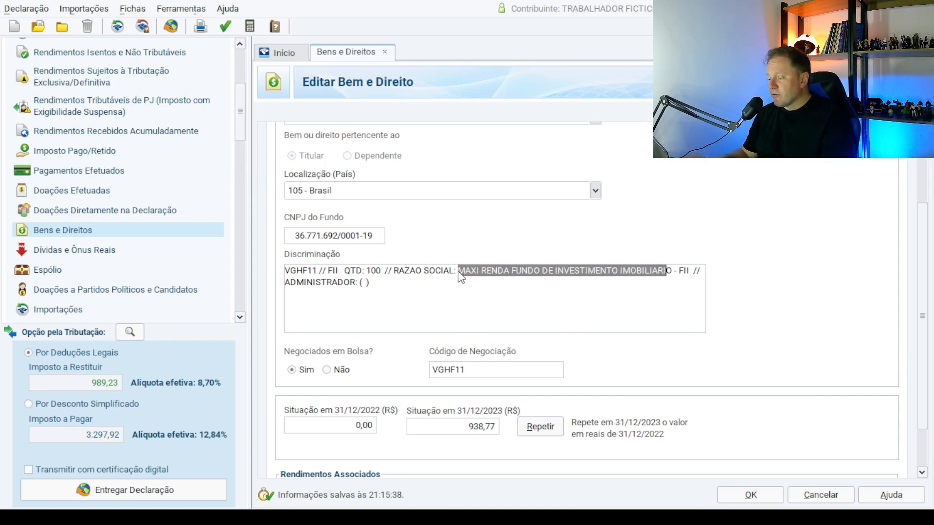
{"action": "key", "text": "ctrl+v"}
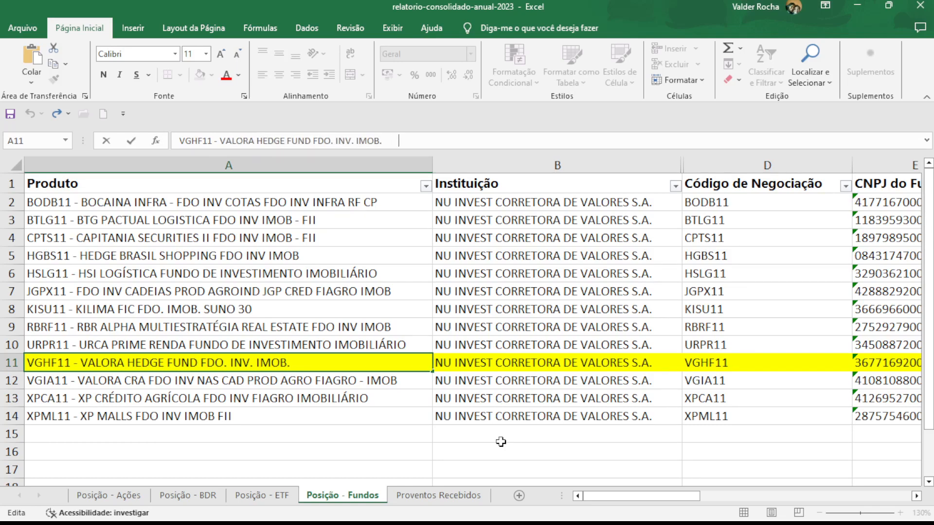
Copy BANCO DAYCOVAL S/A from the VGHF11 row's Administrador cell H11.
{"action": "left_click", "coordinate": [514, 363]}
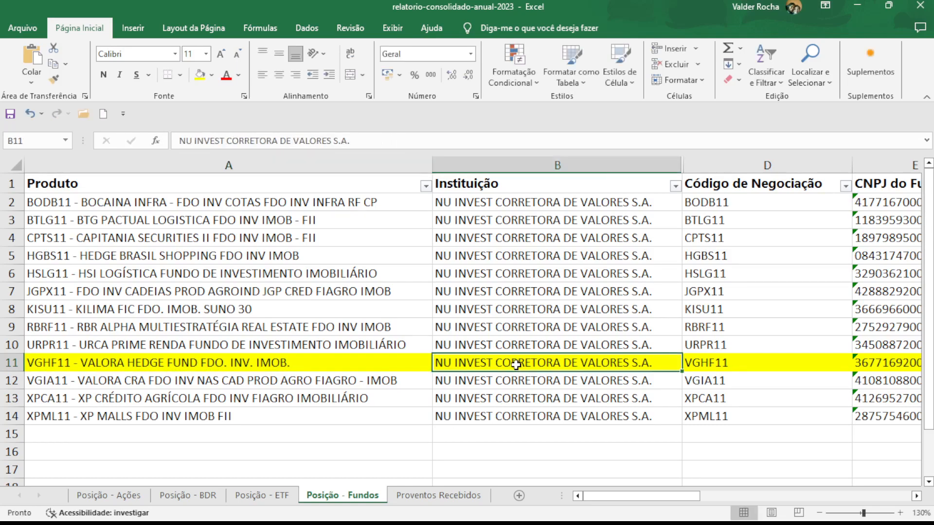
{"action": "key", "text": "Right"}
{"action": "key", "text": "Right"}
{"action": "key", "text": "Right"}
{"action": "key", "text": "Right"}
{"action": "key", "text": "Right"}
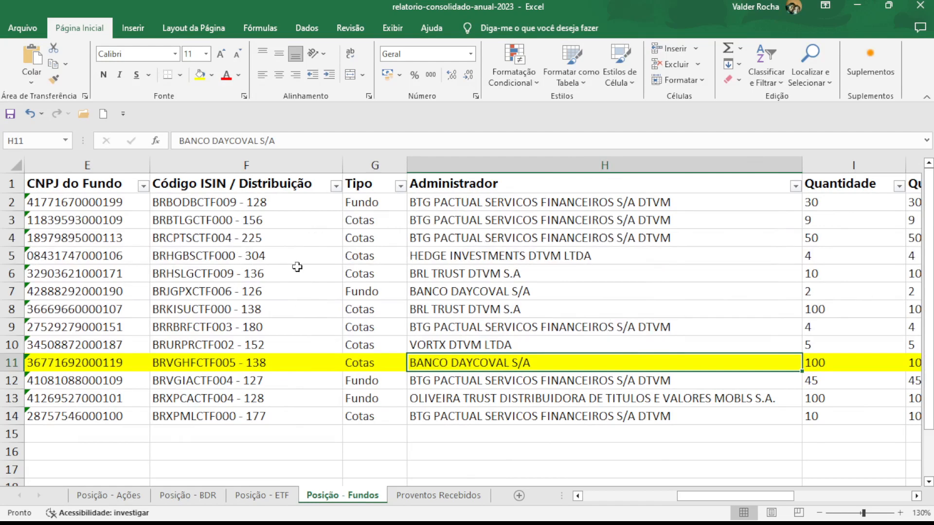
{"action": "left_click_drag", "start_coordinate": [288, 140], "coordinate": [175, 140]}
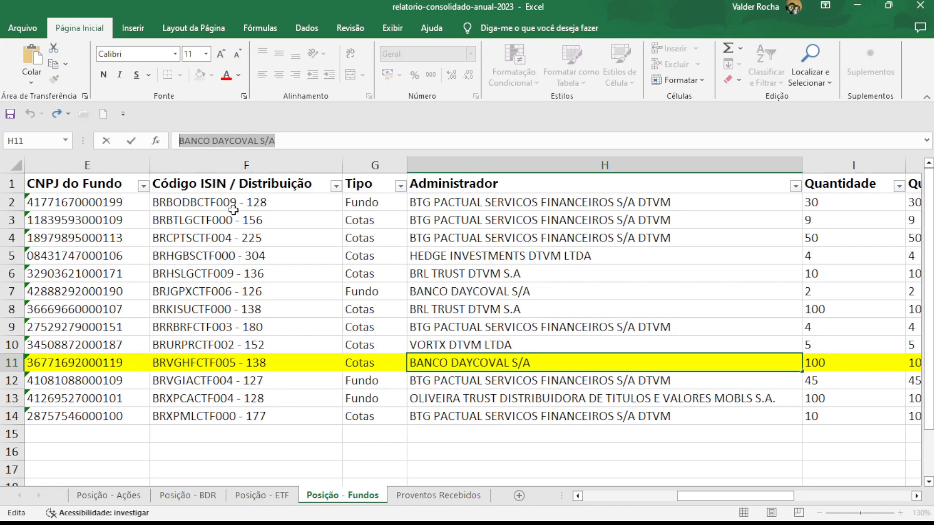
{"action": "type", "text": "'"}
{"action": "key", "text": "Escape"}
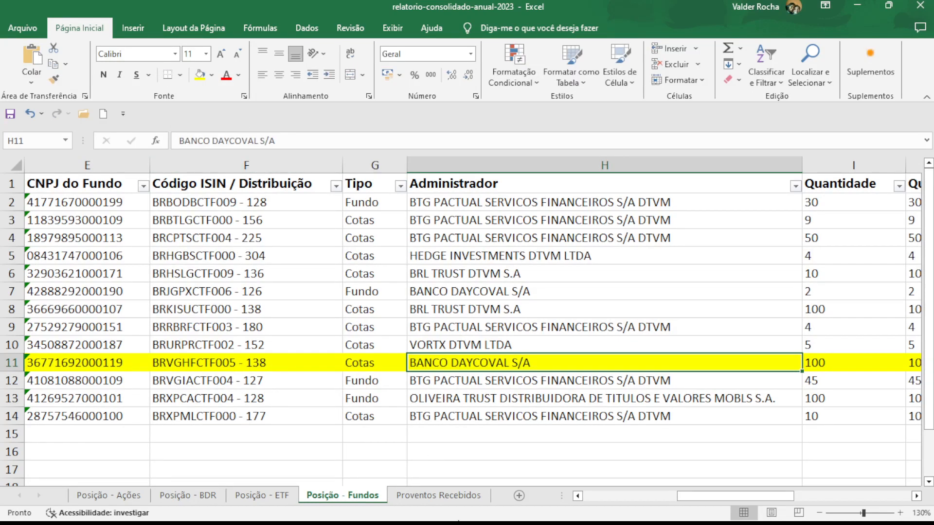
{"action": "left_click", "coordinate": [468, 453]}
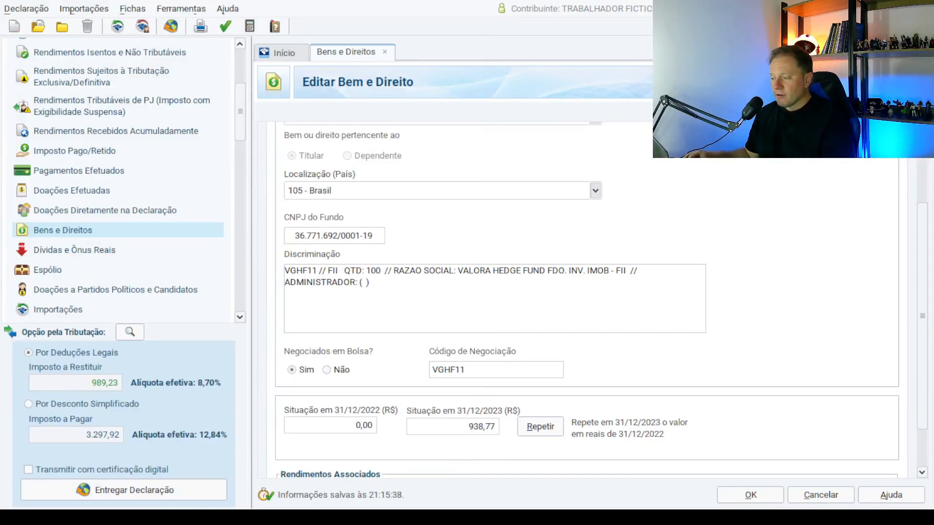
Paste BANCO DAYCOVAL S/A inside the ADMINISTRADOR parentheses of the description.
{"action": "left_click", "coordinate": [365, 283]}
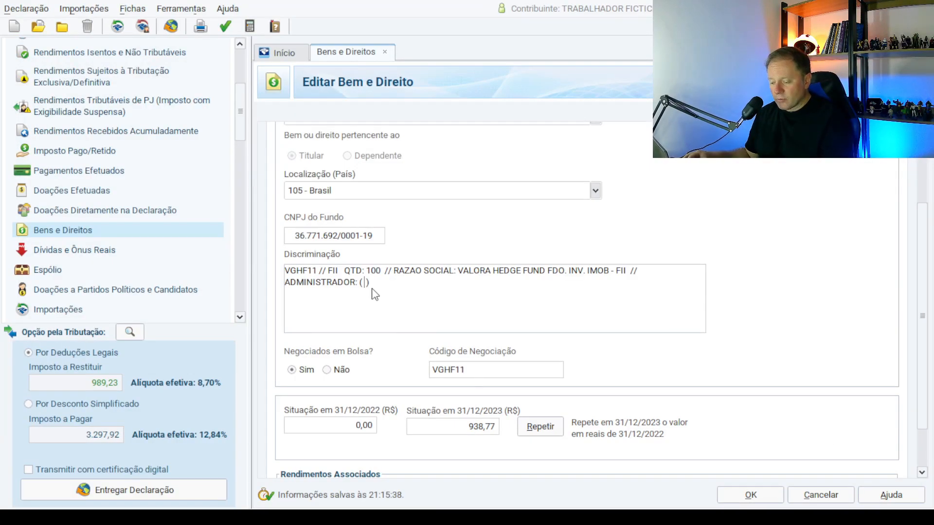
{"action": "type", "text": "BANCO DAYCOVAL S/A"}
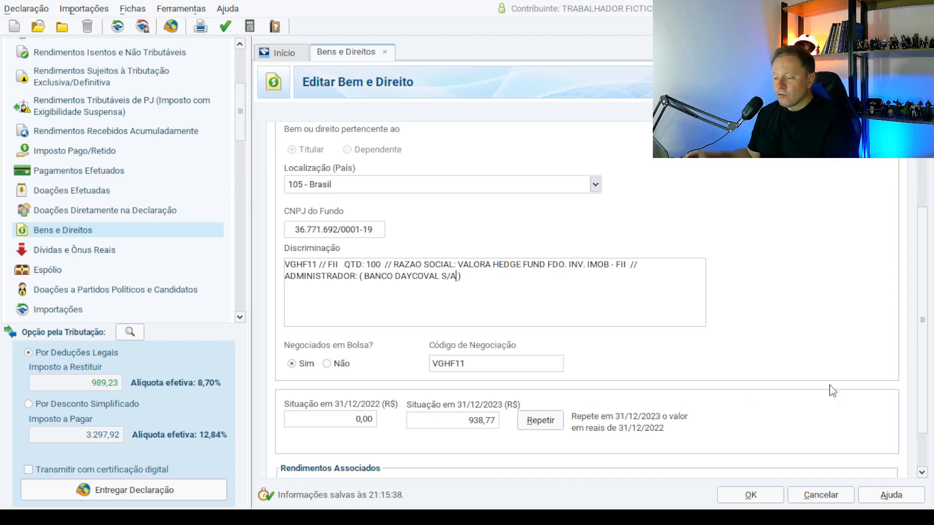
{"action": "scroll", "coordinate": [926, 378], "scroll_direction": "down", "scroll_amount": 3}
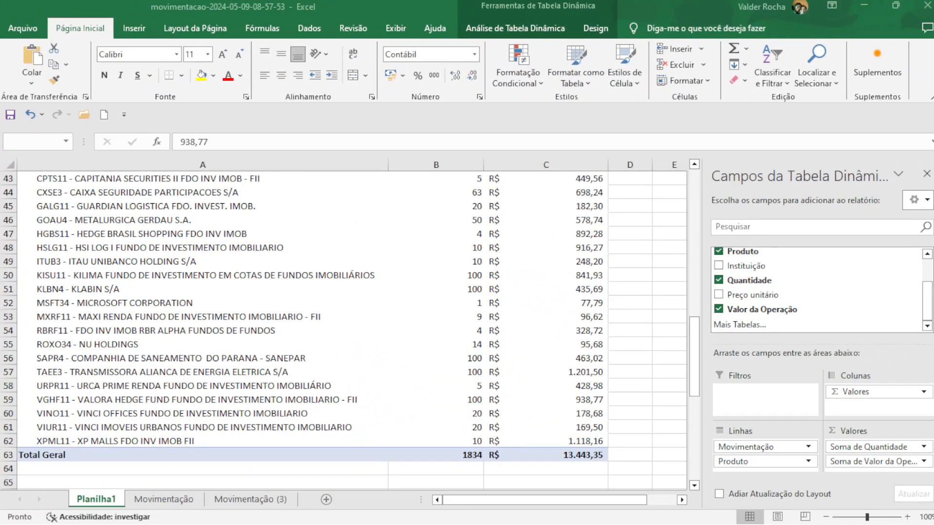
Locate VGHF11's Rendimento amount of 13,63 in the movement pivot.
{"action": "left_click", "coordinate": [338, 316]}
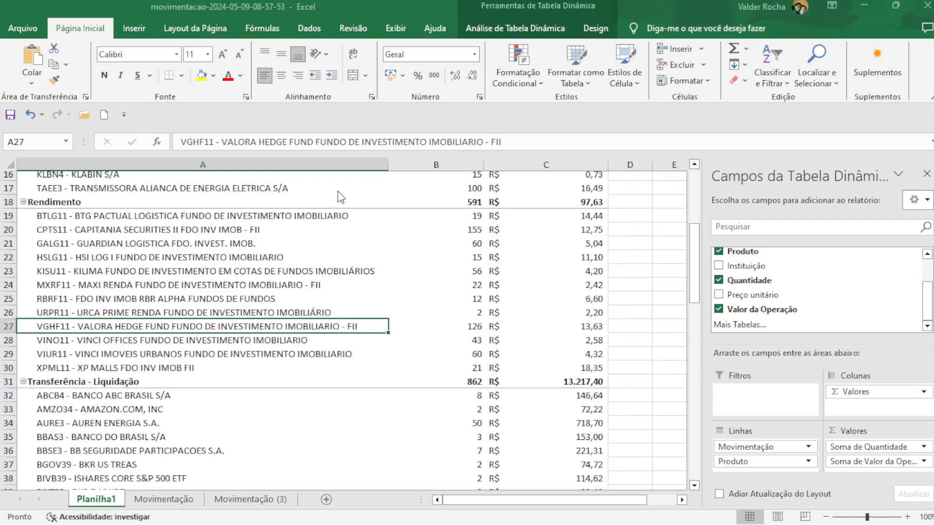
{"action": "key", "text": "Right"}
{"action": "key", "text": "Right"}
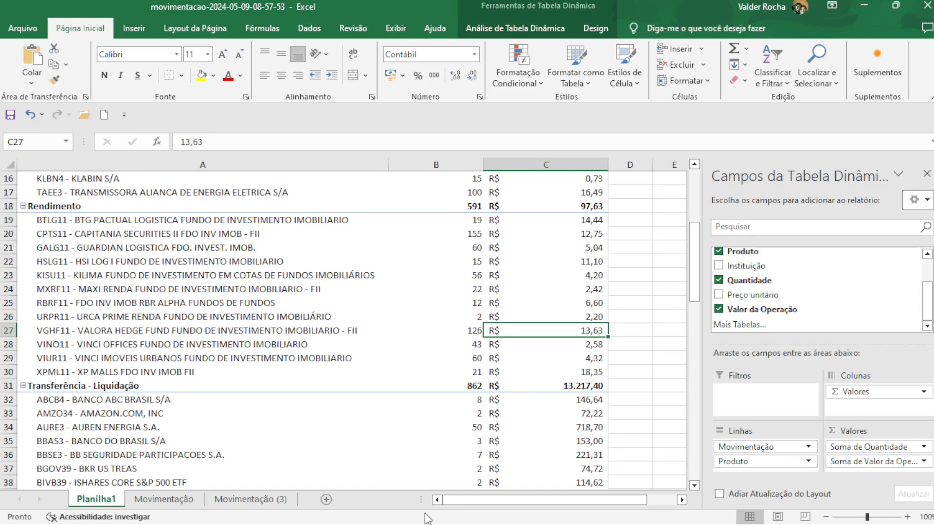
{"action": "left_click", "coordinate": [490, 456]}
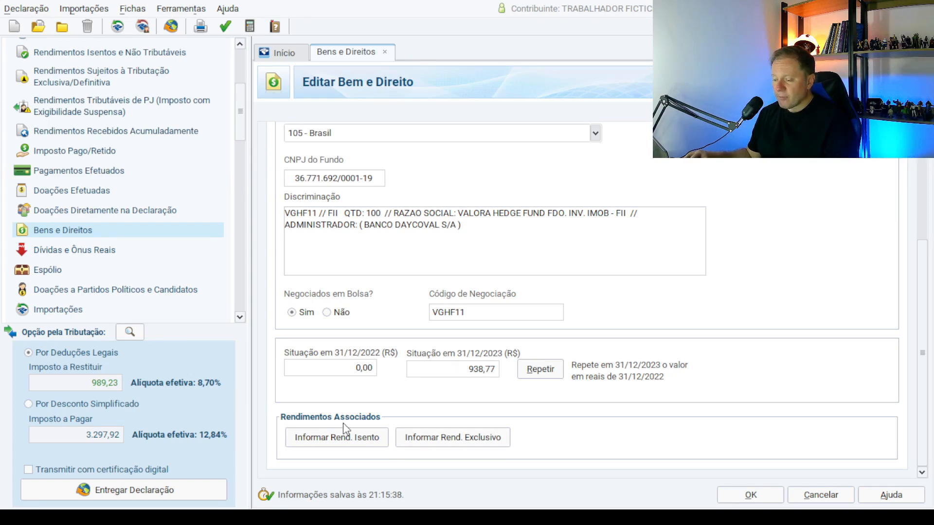
Change the linked exempt income value from 100,00 to 13,63 and save it.
{"action": "left_click", "coordinate": [348, 440]}
{"action": "left_click", "coordinate": [383, 386]}
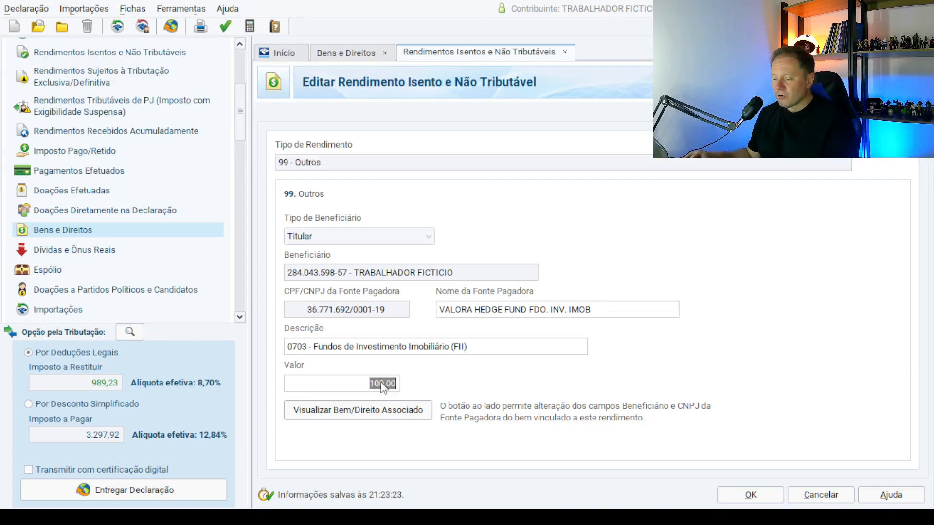
{"action": "type", "text": "13,63"}
{"action": "key", "text": "Tab"}
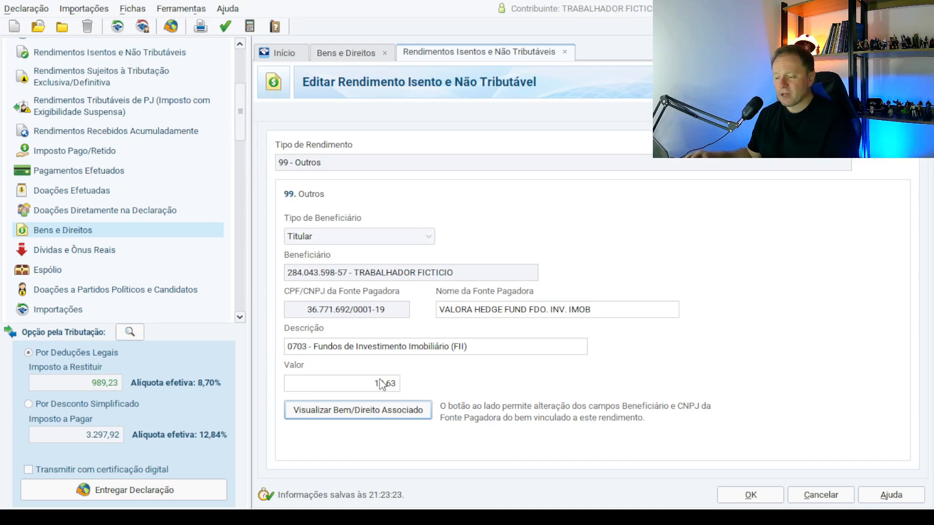
{"action": "left_click", "coordinate": [766, 495]}
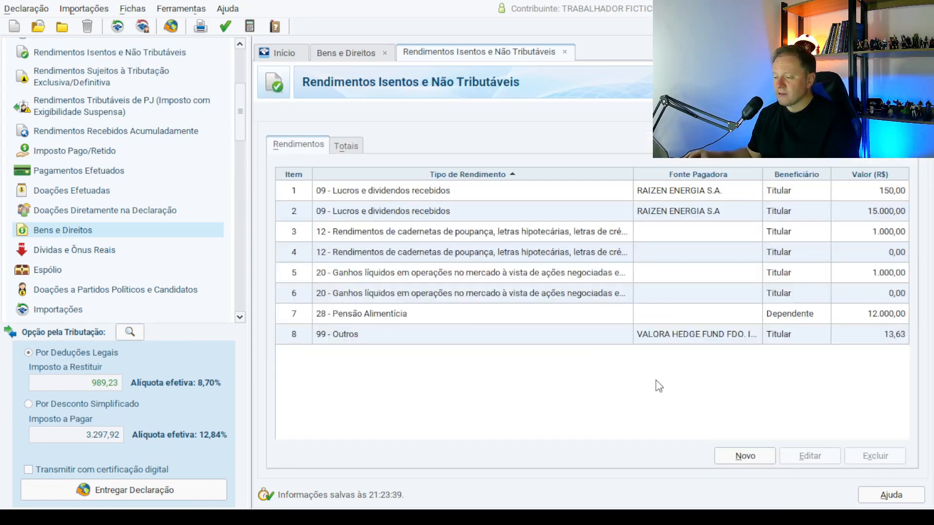
Open the RAIZ4 share record from the Bens e Direitos list.
{"action": "left_click", "coordinate": [76, 233]}
{"action": "double_click", "coordinate": [649, 220]}
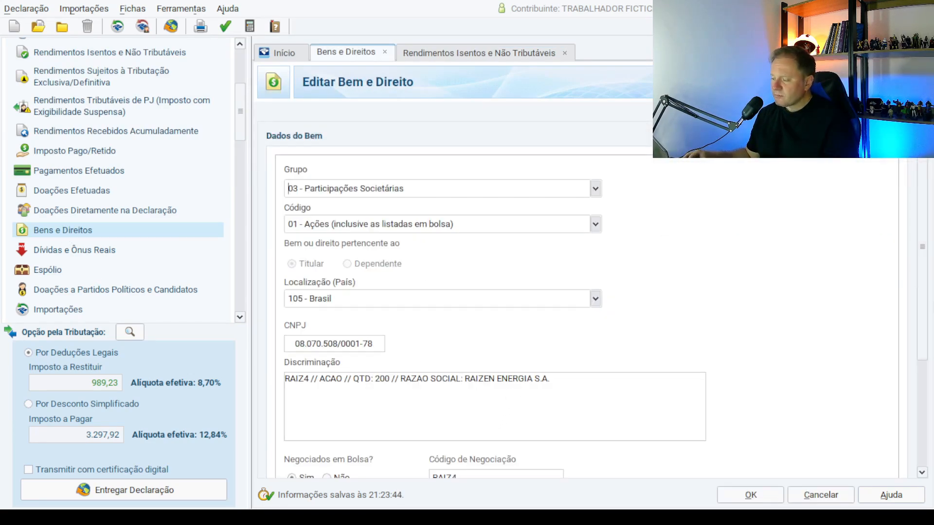
{"action": "scroll", "coordinate": [930, 301], "scroll_direction": "down", "scroll_amount": 5}
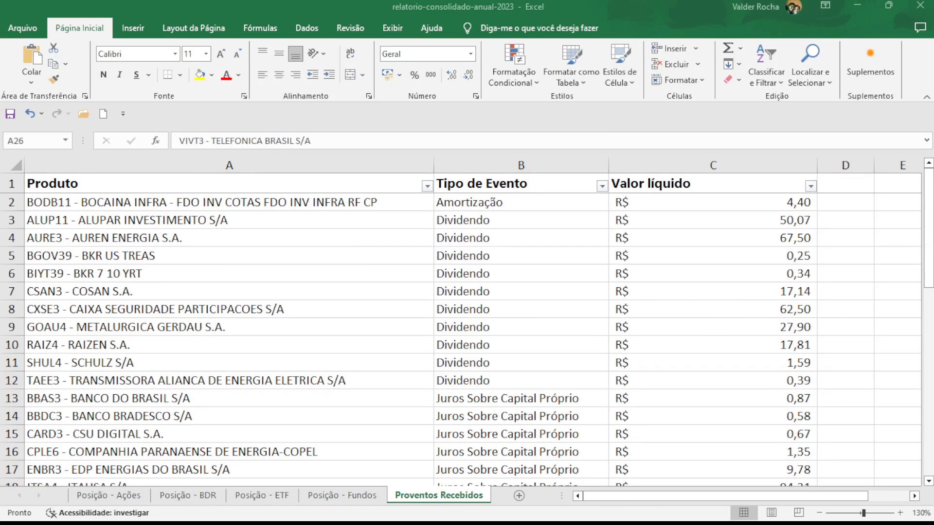
Copy 'AUREN ENERGIA S.A.' from cell A3 of the Posição - Ações sheet for the IRPF form.
{"action": "left_click", "coordinate": [132, 496]}
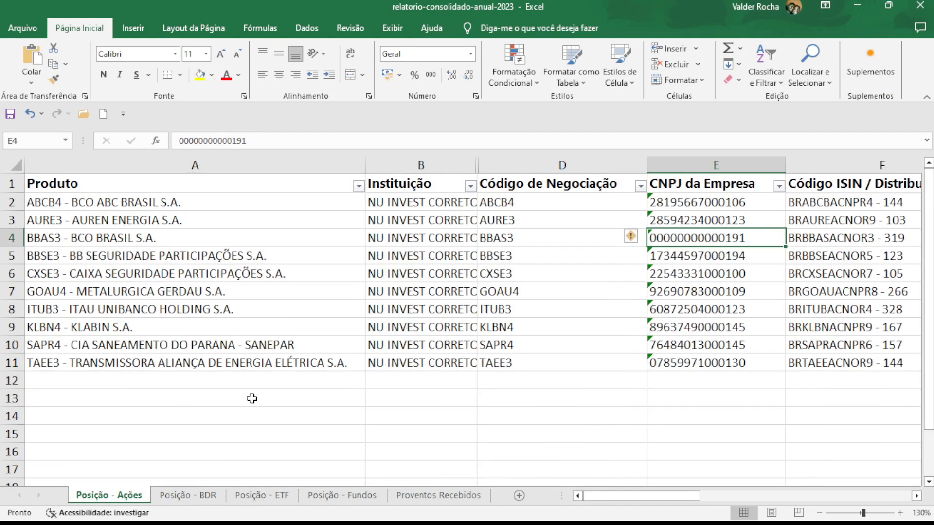
{"action": "left_click", "coordinate": [118, 221]}
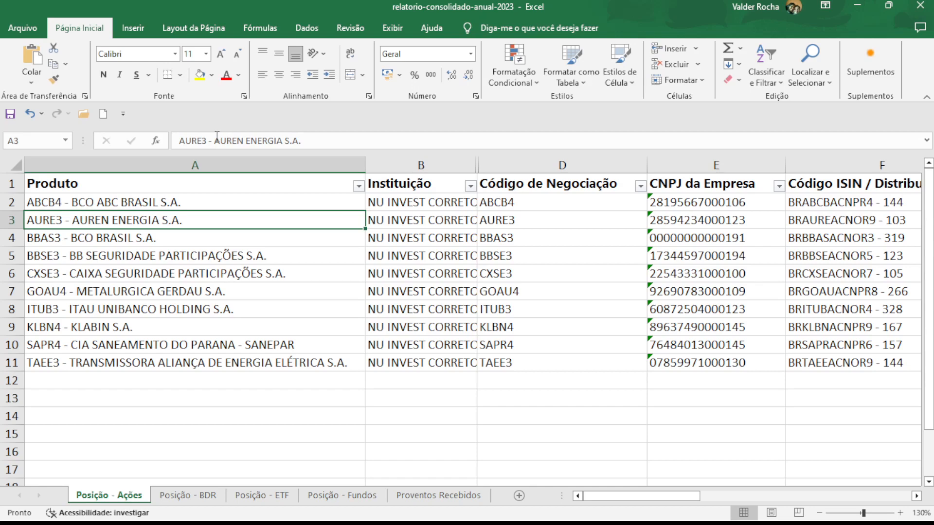
{"action": "left_click_drag", "start_coordinate": [216, 140], "coordinate": [304, 140]}
{"action": "key", "text": "ctrl+c"}
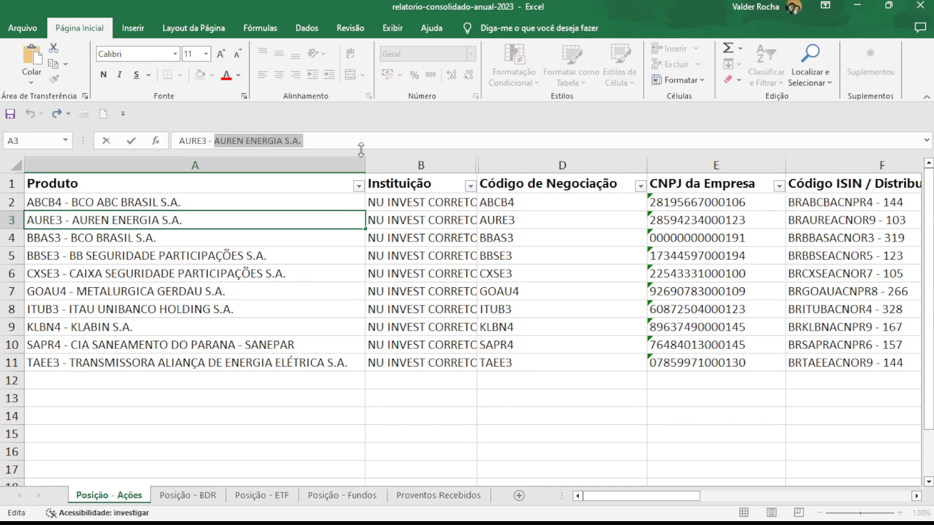
{"action": "key", "text": "Escape"}
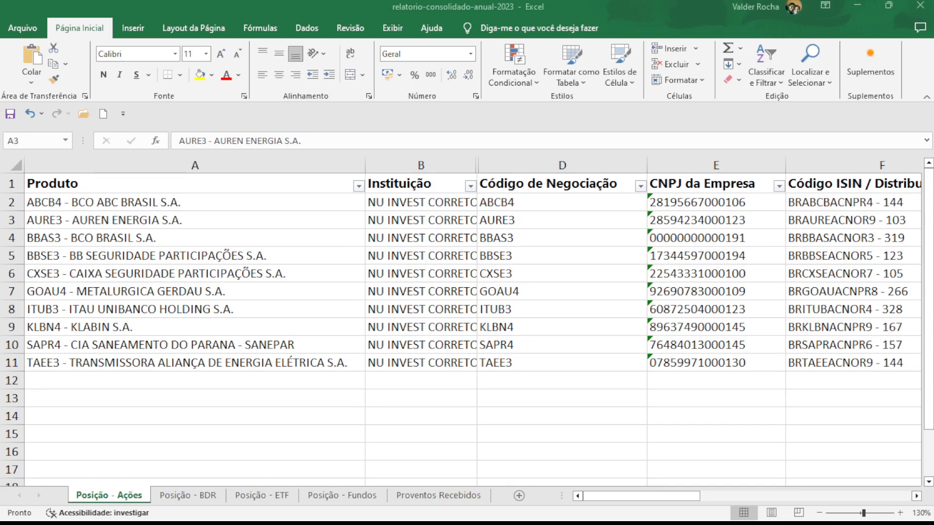
{"action": "key", "text": "alt+Tab"}
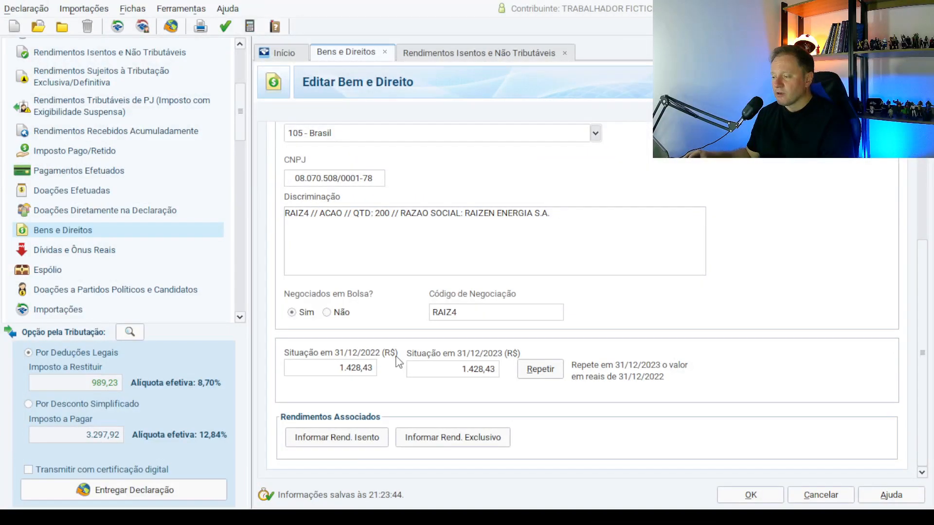
Replace RAIZEN ENERGIA S.A in the Discriminação text with the pasted AUREN ENERGIA S.A.
{"action": "left_click_drag", "start_coordinate": [466, 215], "coordinate": [549, 220]}
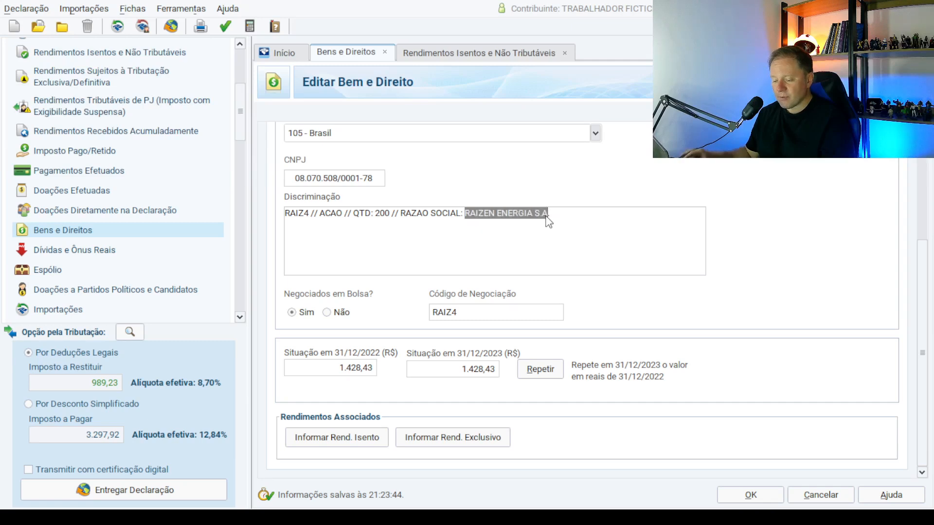
{"action": "key", "text": "ctrl+v"}
{"action": "type", "text": "."}
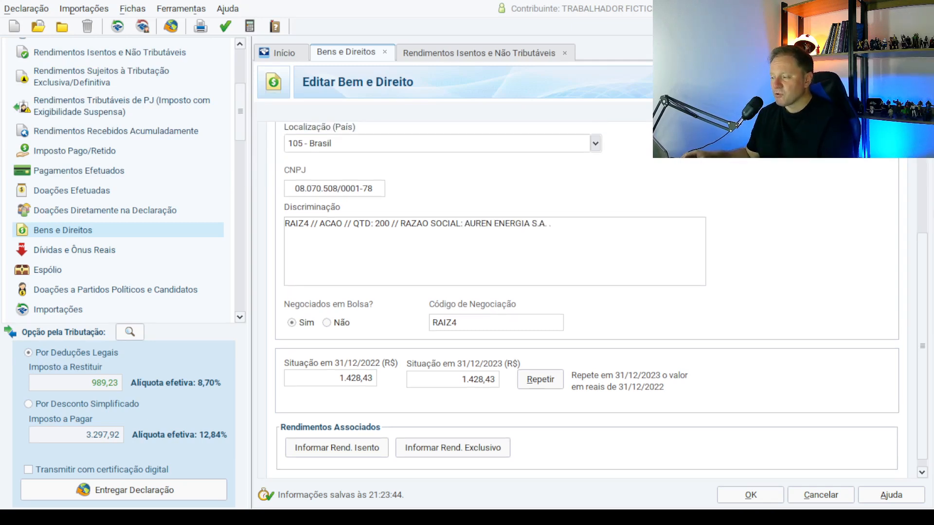
{"action": "left_click_drag", "start_coordinate": [924, 265], "coordinate": [916, 159]}
{"action": "key", "text": "BackSpace"}
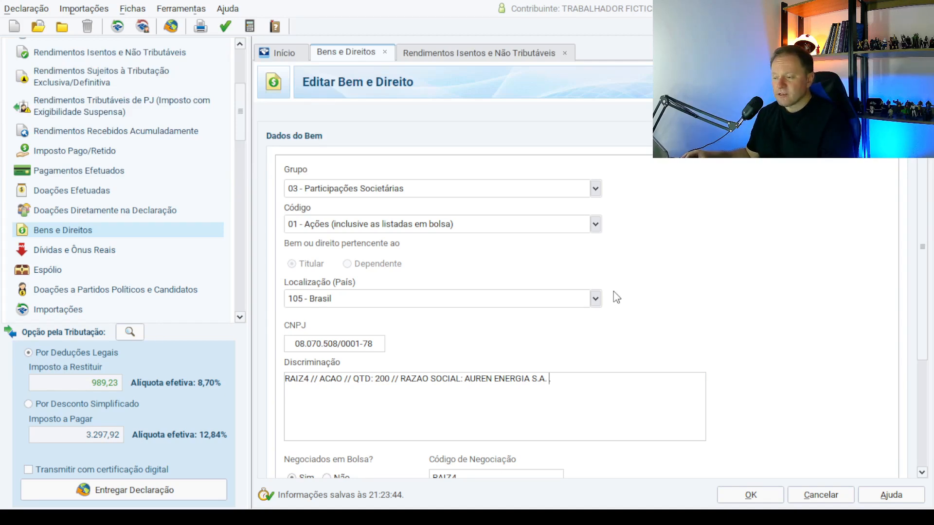
Check the Código options and keep the asset code at 01 Ações.
{"action": "left_click", "coordinate": [596, 225]}
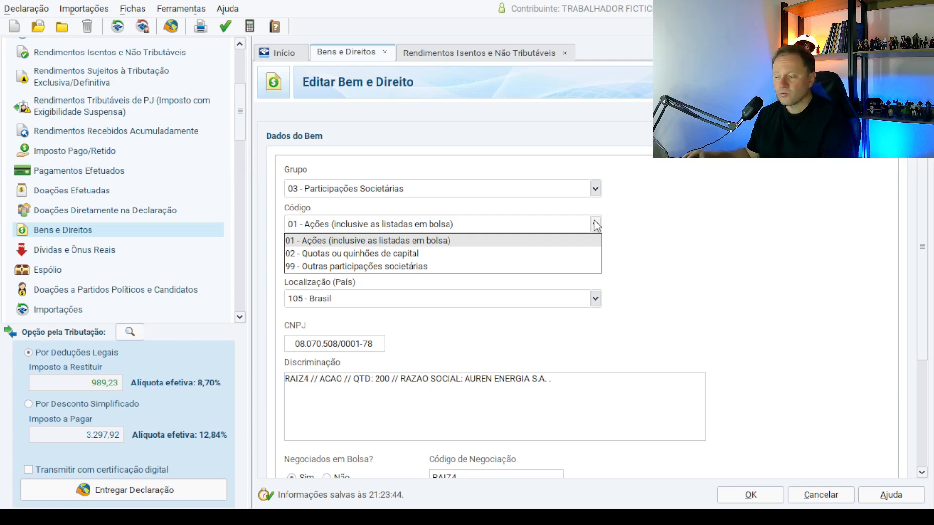
{"action": "left_click", "coordinate": [596, 225]}
{"action": "scroll", "coordinate": [762, 357], "scroll_direction": "down", "scroll_amount": 3}
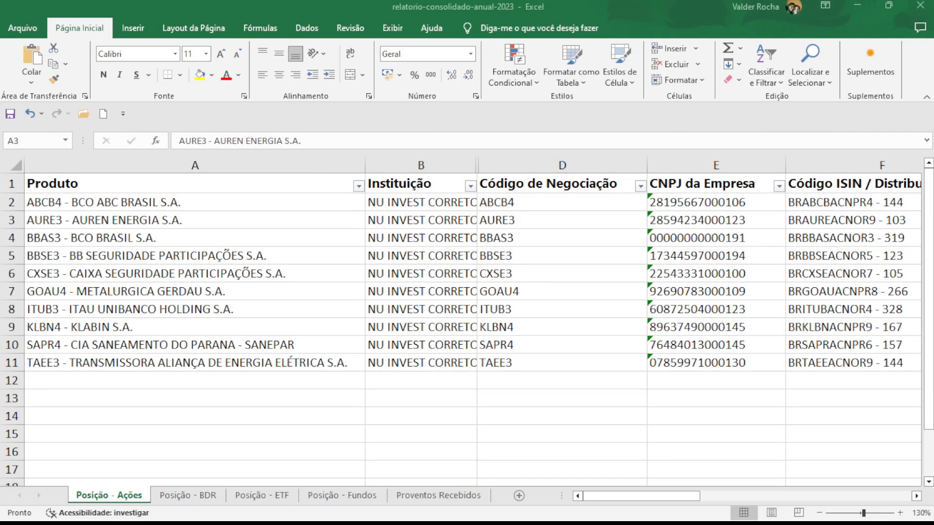
{"action": "left_click", "coordinate": [433, 220]}
{"action": "key", "text": "Right"}
{"action": "key", "text": "Right"}
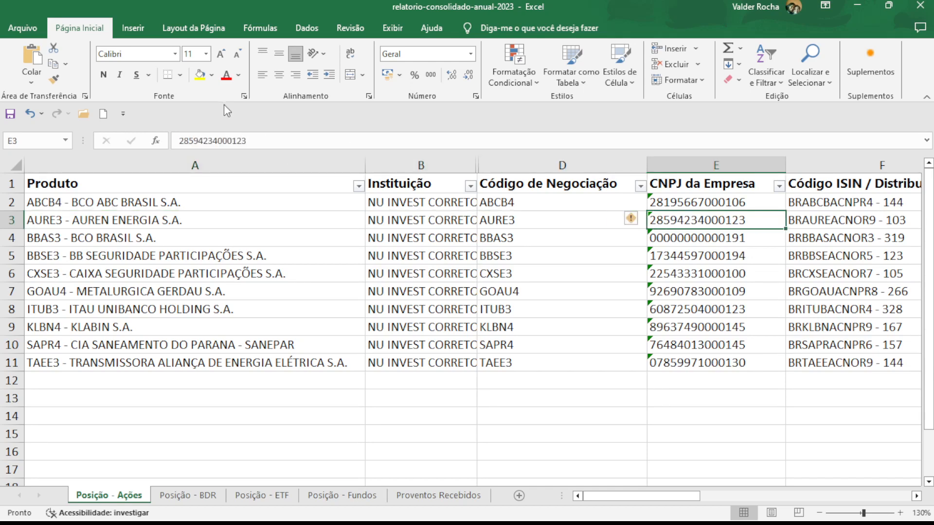
{"action": "left_click_drag", "start_coordinate": [253, 141], "coordinate": [152, 125]}
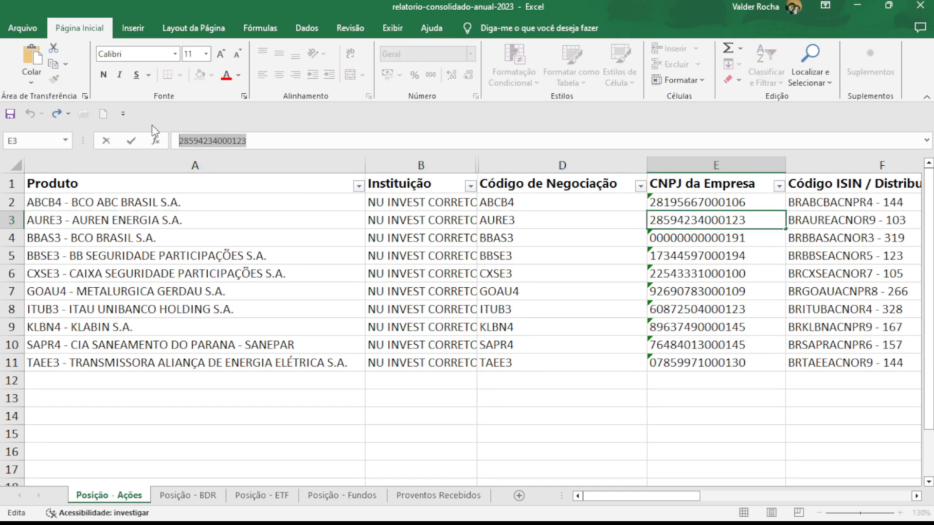
{"action": "type", "text": "'"}
{"action": "key", "text": "Escape"}
{"action": "key", "text": "ctrl+c"}
{"action": "type", "text": "'"}
{"action": "key", "text": "Escape"}
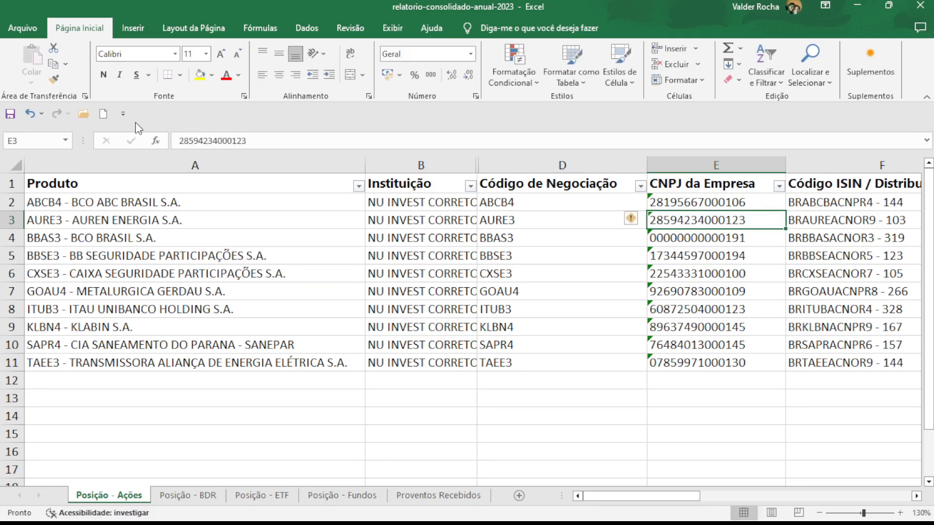
{"action": "left_click_drag", "start_coordinate": [263, 142], "coordinate": [165, 123]}
{"action": "key", "text": "ctrl+c"}
{"action": "key", "text": "Escape"}
{"action": "key", "text": "alt+Tab"}
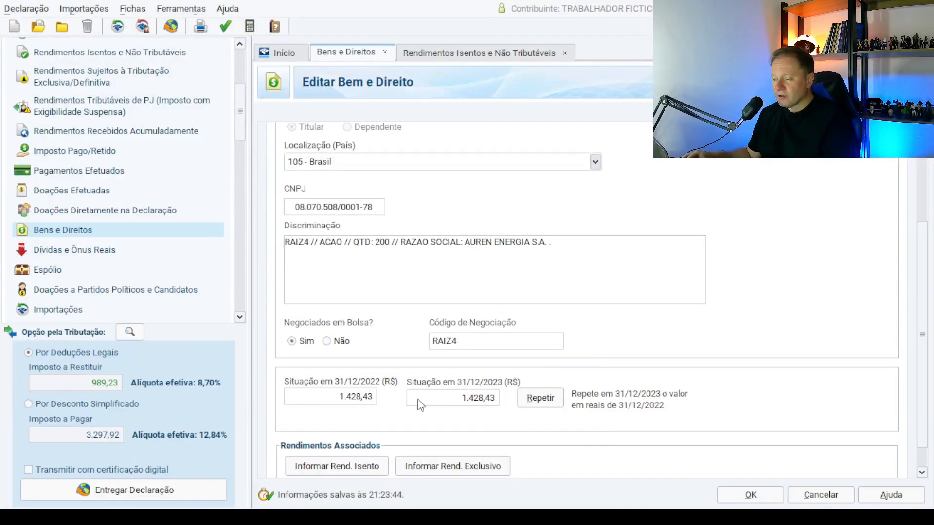
{"action": "double_click", "coordinate": [333, 212]}
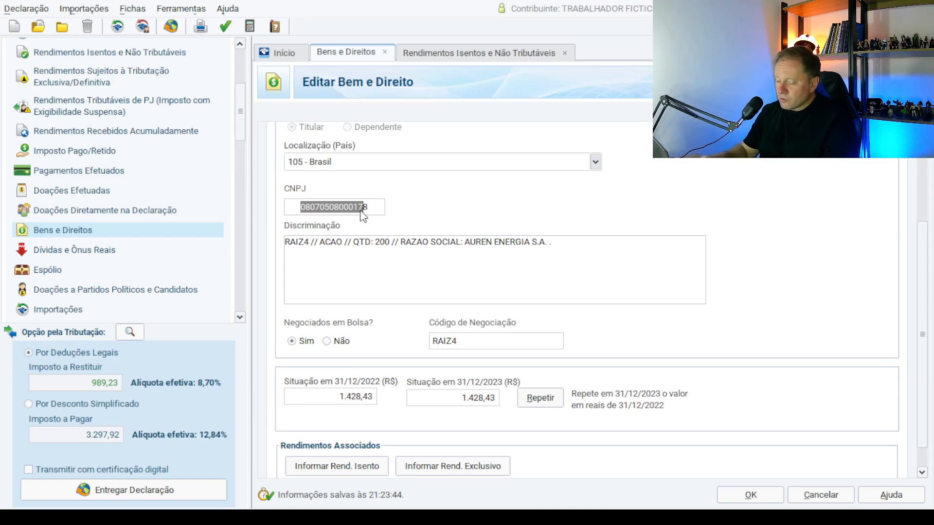
{"action": "type", "text": "8"}
{"action": "key", "text": "shift+Right"}
{"action": "key", "text": "shift+Right"}
{"action": "key", "text": "shift+Right"}
{"action": "key", "text": "shift+Right"}
{"action": "key", "text": "shift+Right"}
{"action": "key", "text": "shift+Right"}
{"action": "key", "text": "shift+Right"}
{"action": "key", "text": "shift+Right"}
{"action": "key", "text": "shift+Right"}
{"action": "key", "text": "shift+Right"}
{"action": "key", "text": "shift+Right"}
{"action": "key", "text": "shift+Right"}
{"action": "key", "text": "shift+Right"}
{"action": "key", "text": "shift+Right"}
{"action": "key", "text": "BackSpace"}
{"action": "key", "text": "ctrl+v"}
{"action": "key", "text": "Tab"}
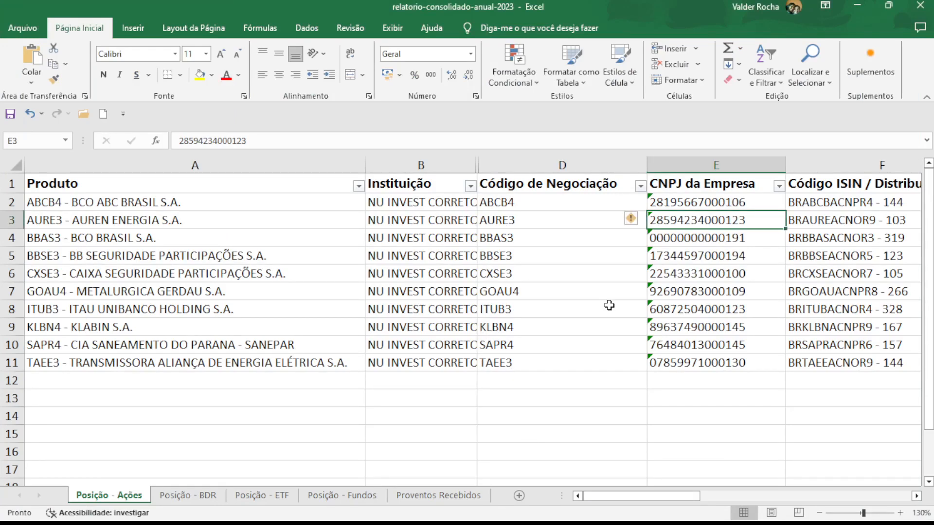
{"action": "key", "text": "Right"}
{"action": "key", "text": "Right"}
{"action": "key", "text": "Right"}
{"action": "key", "text": "Right"}
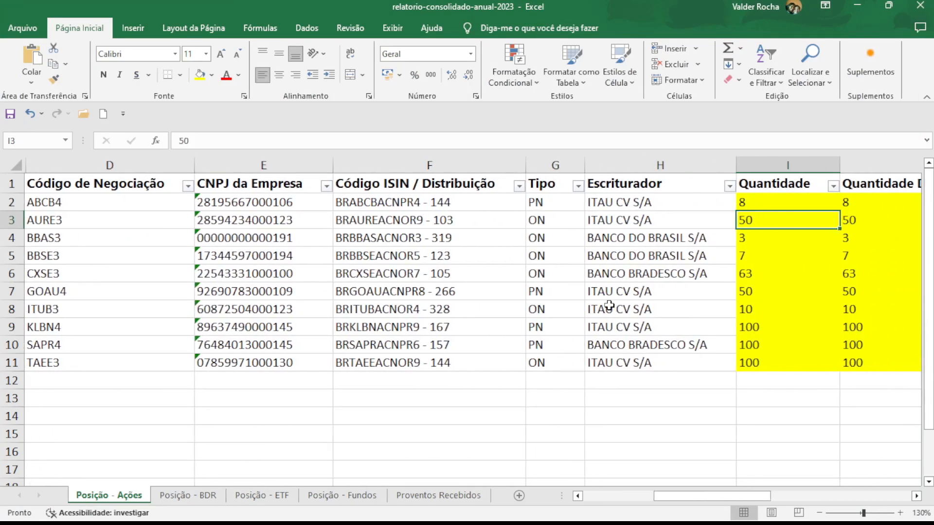
{"action": "key", "text": "Left"}
{"action": "key", "text": "Left"}
{"action": "key", "text": "Left"}
{"action": "key", "text": "Left"}
{"action": "key", "text": "Left"}
{"action": "key", "text": "Left"}
{"action": "key", "text": "Left"}
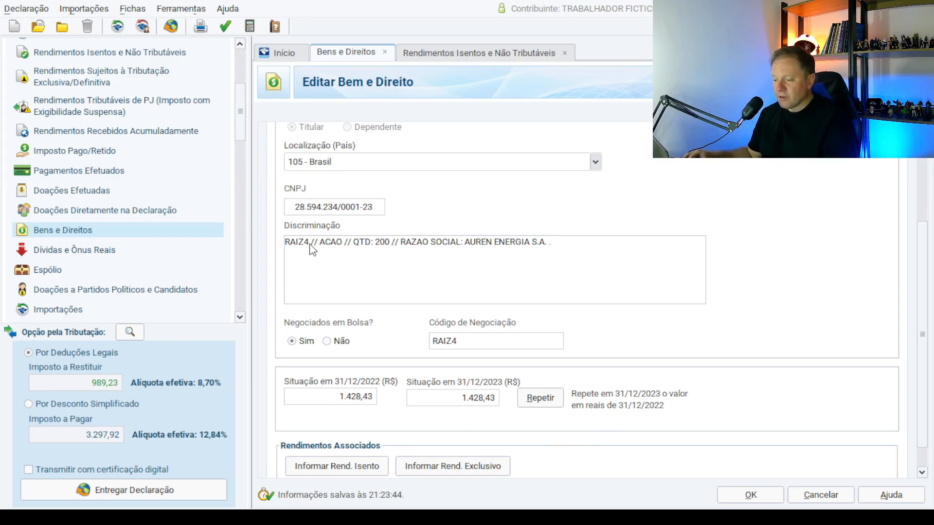
Change the ticker from RAIZ4 to AURE3 in both the description and Código de Negociação.
{"action": "left_click", "coordinate": [301, 243]}
{"action": "key", "text": "BackSpace"}
{"action": "key", "text": "BackSpace"}
{"action": "key", "text": "BackSpace"}
{"action": "key", "text": "BackSpace"}
{"action": "key", "text": "BackSpace"}
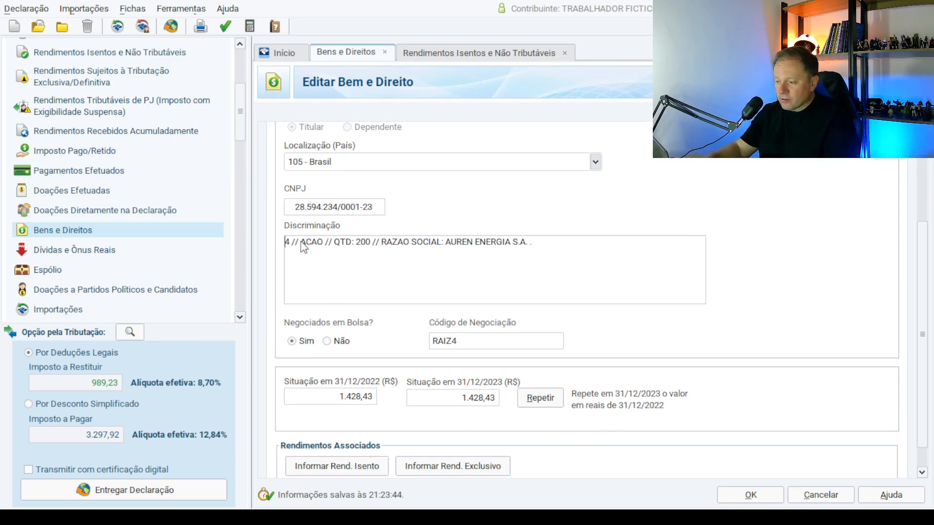
{"action": "type", "text": "AURE3"}
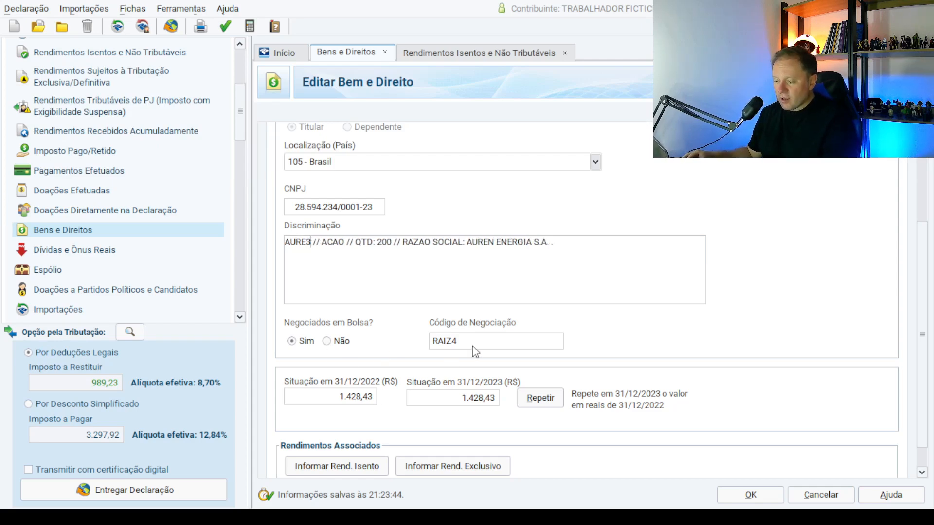
{"action": "left_click_drag", "start_coordinate": [431, 342], "coordinate": [466, 343]}
{"action": "type", "text": "AURE3"}
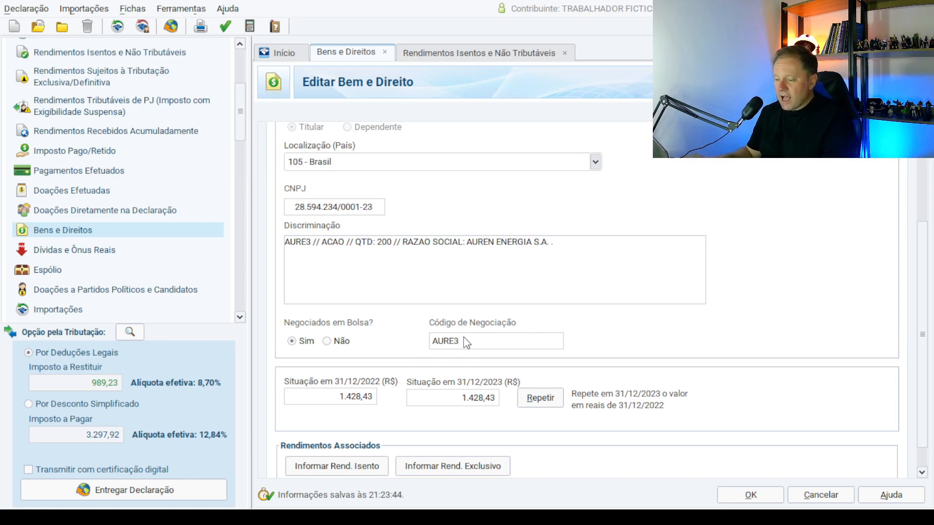
{"action": "key", "text": "Tab"}
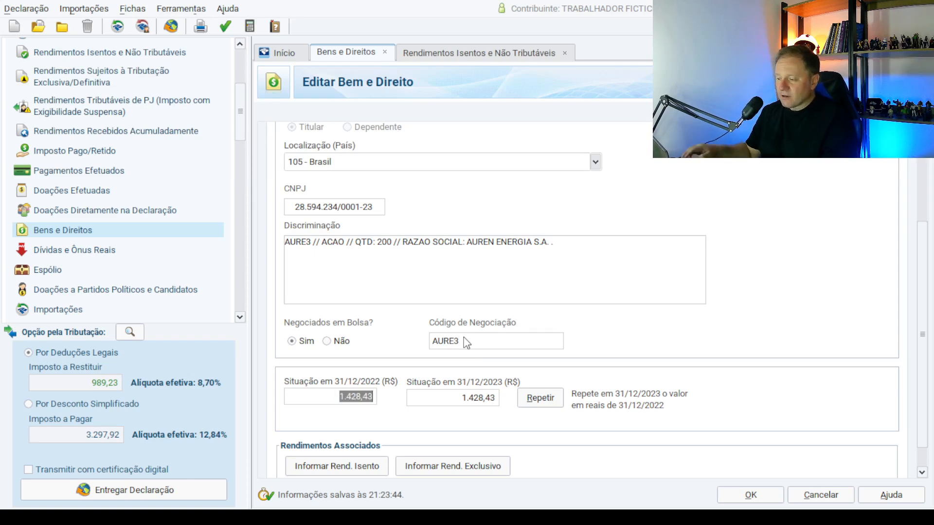
Change the description quantity from 200 to 50 and set the 31/12/2022 value to 0,00.
{"action": "left_click", "coordinate": [384, 247]}
{"action": "key", "text": "BackSpace"}
{"action": "type", "text": "5"}
{"action": "key", "text": "Delete"}
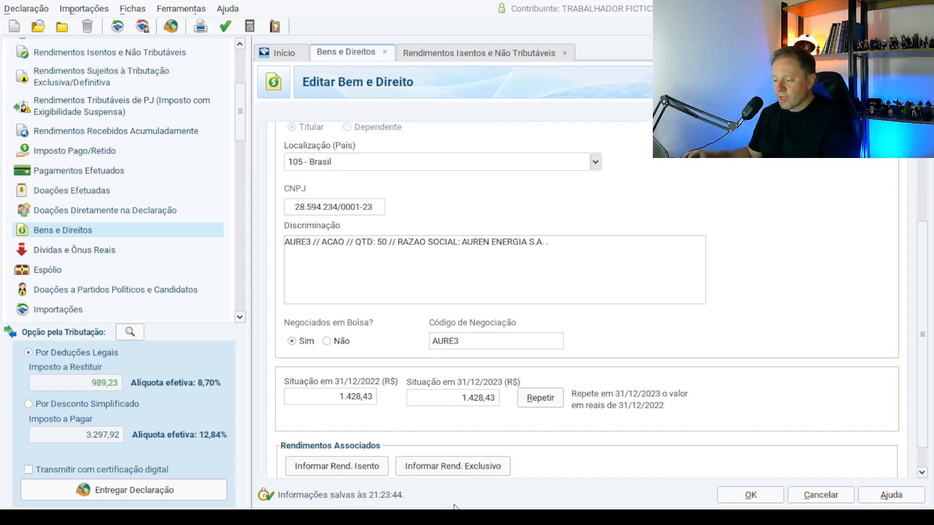
{"action": "left_click_drag", "start_coordinate": [292, 400], "coordinate": [384, 402]}
{"action": "type", "text": "0"}
{"action": "key", "text": "Tab"}
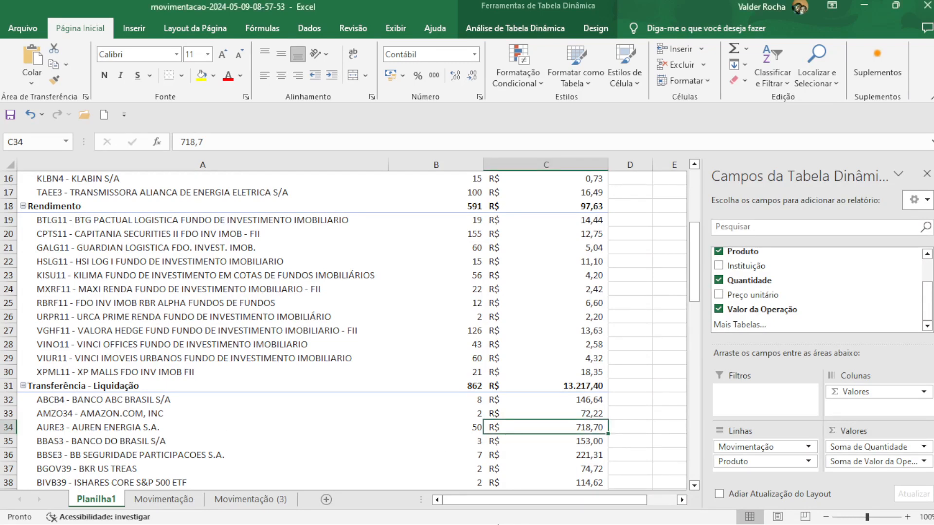
Highlight the pivot's AURE3 row (50 shares, R$ 718,70) in yellow and return to IRPF 2024.
{"action": "left_click", "coordinate": [82, 429]}
{"action": "left_click", "coordinate": [82, 431]}
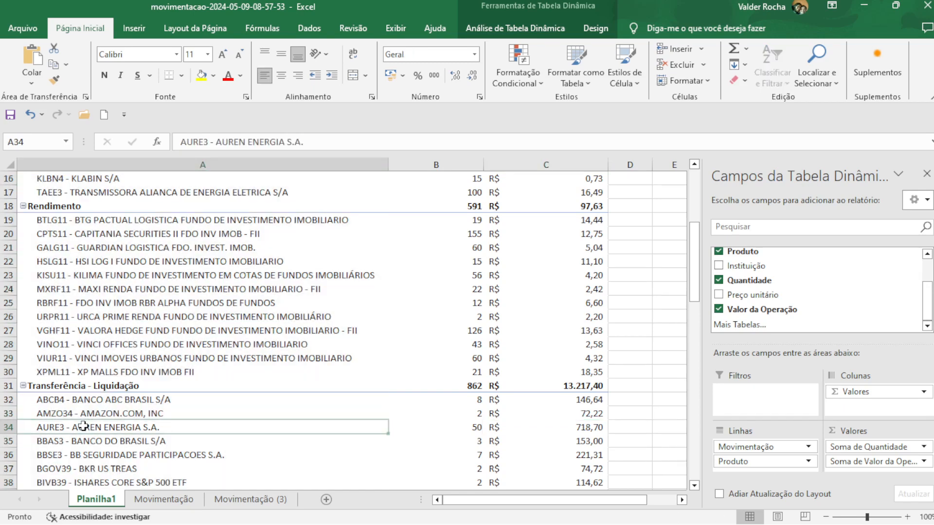
{"action": "left_click_drag", "start_coordinate": [73, 430], "coordinate": [569, 429]}
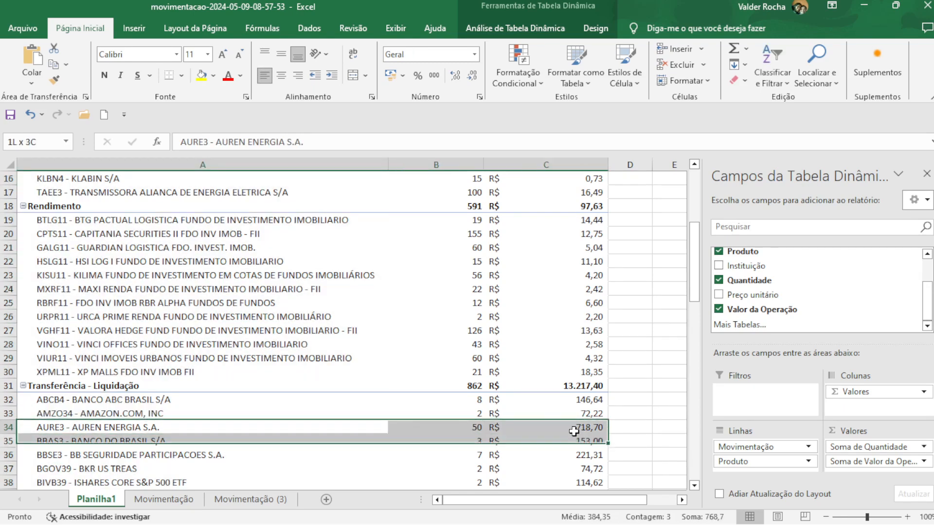
{"action": "left_click", "coordinate": [202, 75]}
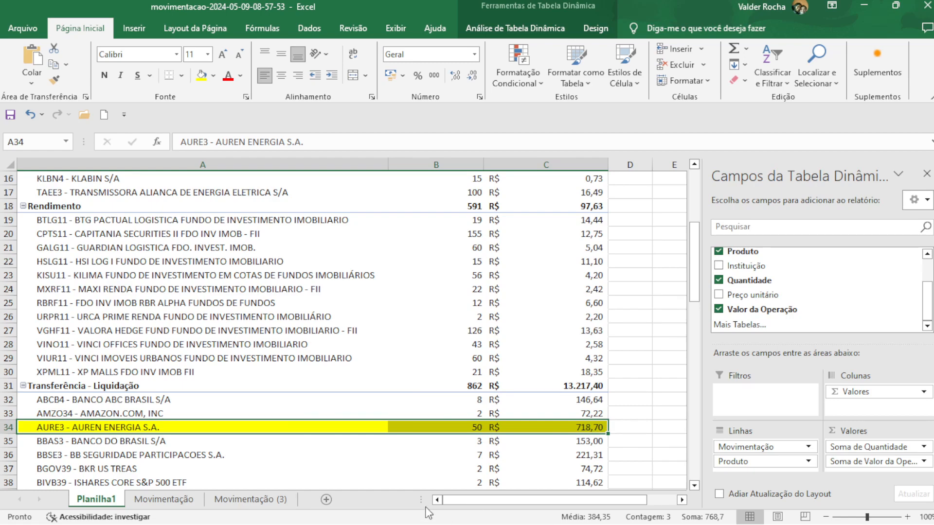
{"action": "left_click", "coordinate": [459, 460]}
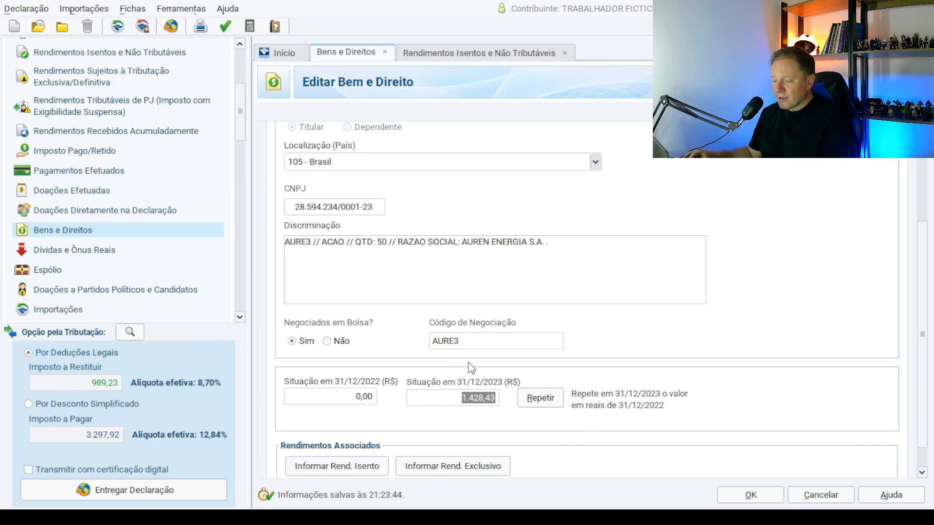
Enter 718,70 as AURE3's Situação em 31/12/2023 value, replacing 1.428,43.
{"action": "type", "text": "718,70"}
{"action": "key", "text": "Tab"}
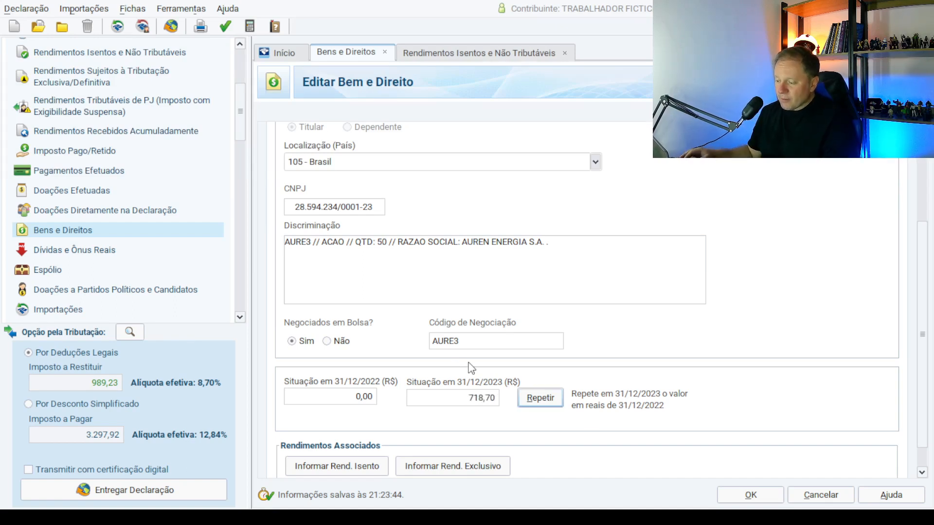
{"action": "left_click_drag", "start_coordinate": [926, 287], "coordinate": [929, 316]}
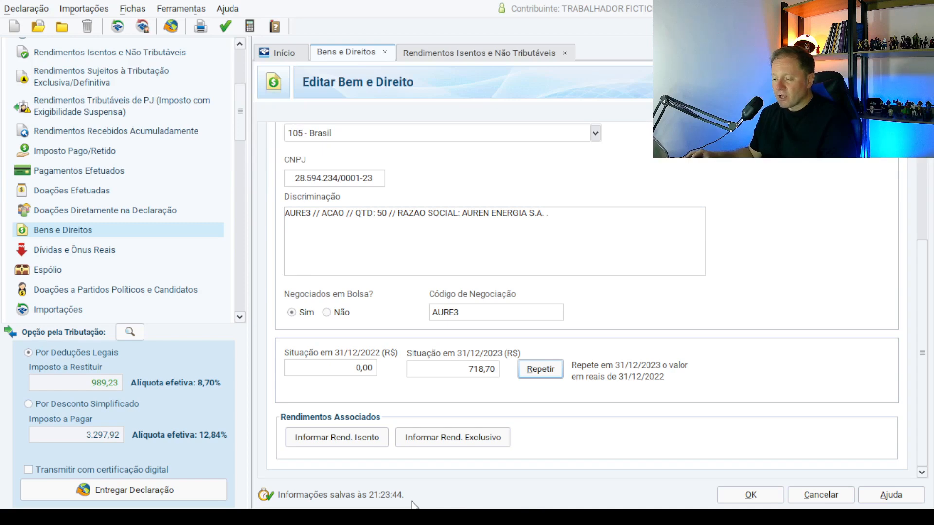
{"action": "left_click", "coordinate": [475, 436]}
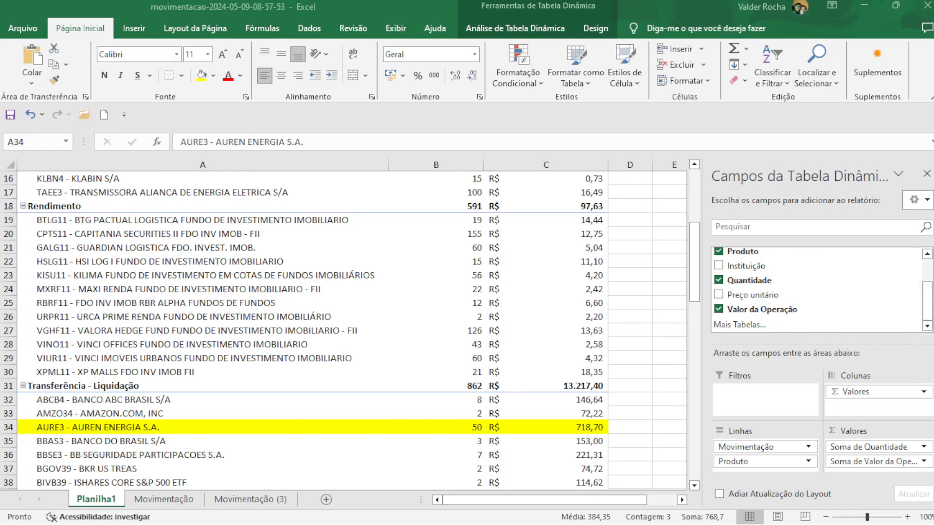
Locate AURE3 under Dividendo in the pivot table: 45 units, R$ 67,50.
{"action": "scroll", "coordinate": [420, 357], "scroll_direction": "up", "scroll_amount": 4}
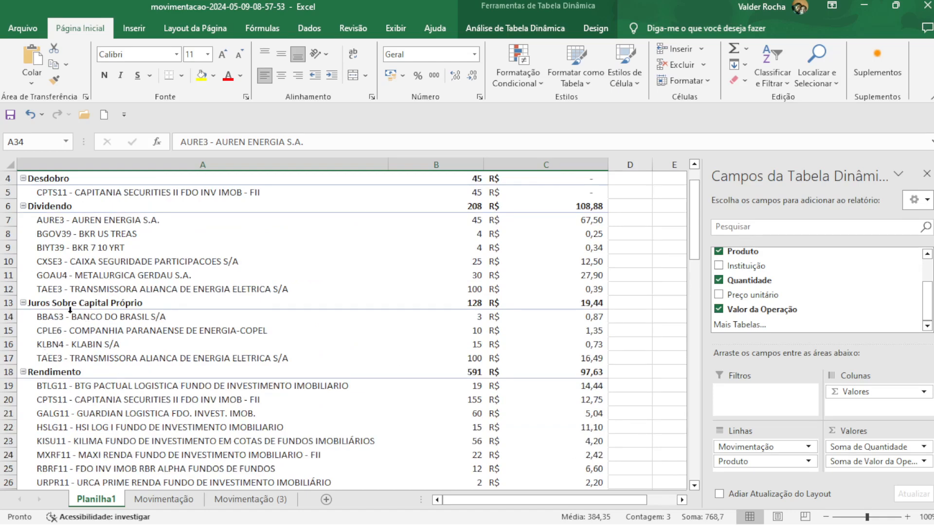
{"action": "left_click", "coordinate": [48, 305]}
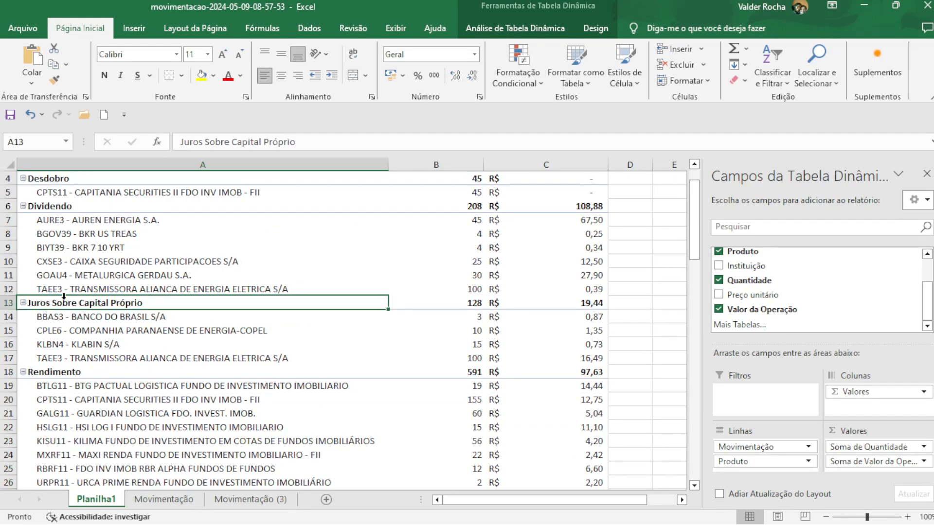
{"action": "scroll", "coordinate": [74, 308], "scroll_direction": "up", "scroll_amount": 1}
{"action": "left_click", "coordinate": [89, 263]}
{"action": "left_click", "coordinate": [590, 262]}
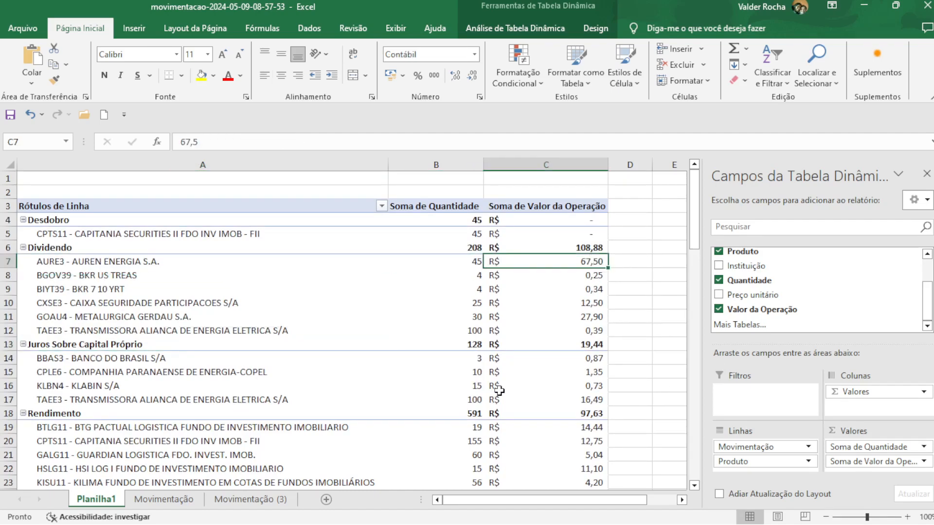
{"action": "left_click", "coordinate": [469, 261]}
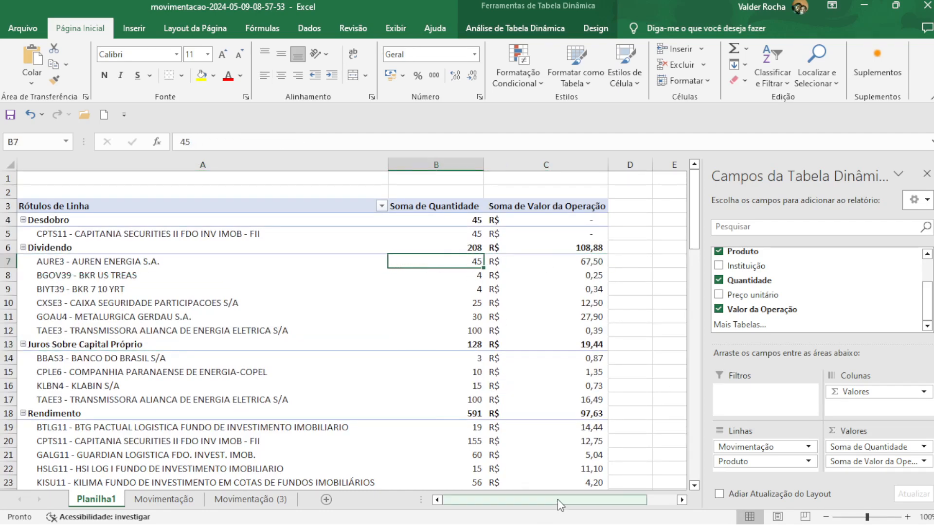
{"action": "left_click", "coordinate": [579, 250]}
{"action": "left_click", "coordinate": [578, 259]}
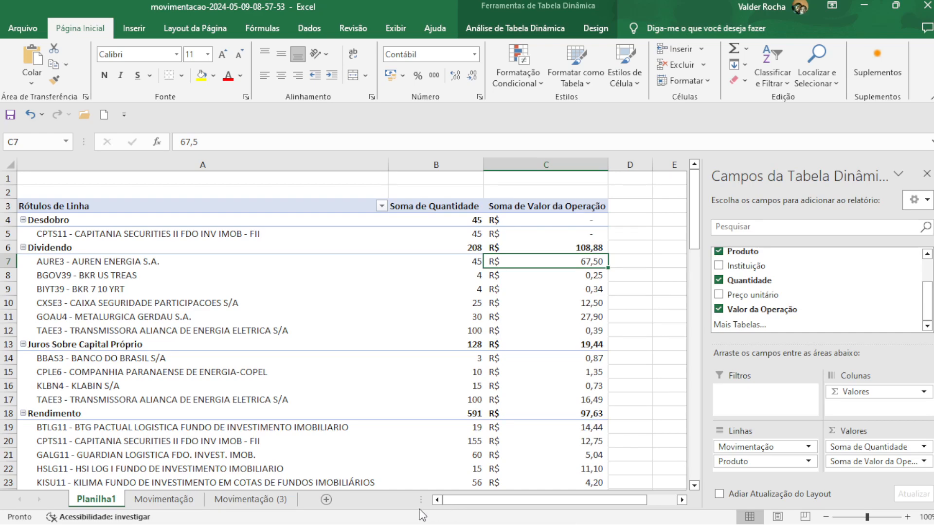
{"action": "key", "text": "alt+Tab"}
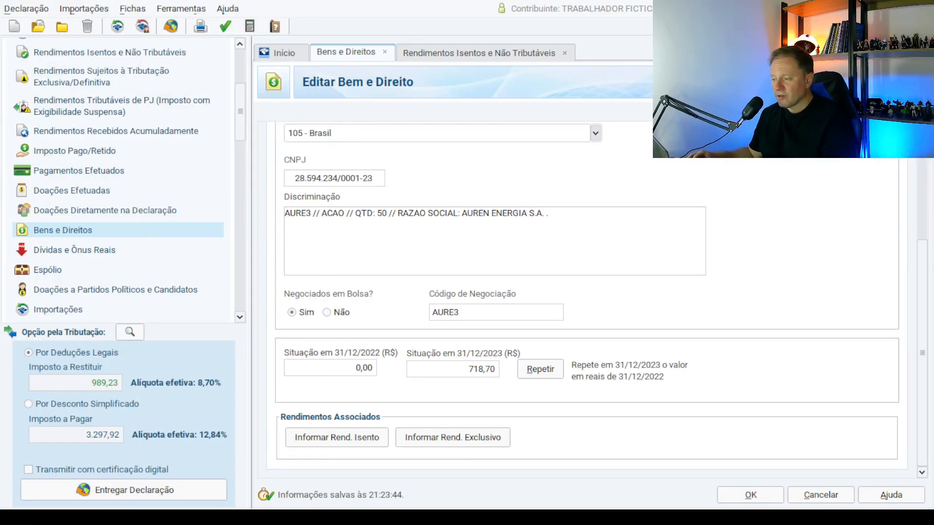
Set AURE3's linked exempt dividend from AUREN ENERGIA to 67,50 and save it.
{"action": "left_click", "coordinate": [367, 440]}
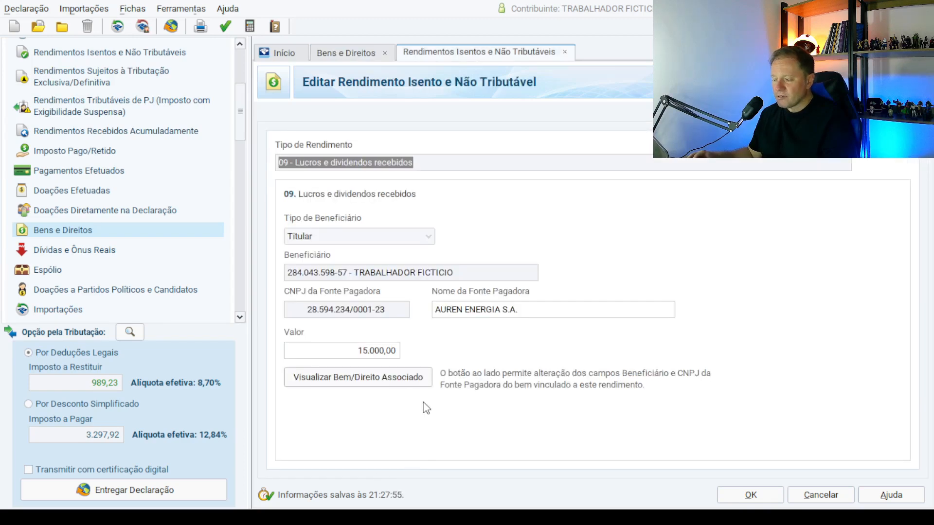
{"action": "left_click", "coordinate": [379, 351]}
{"action": "type", "text": "67"}
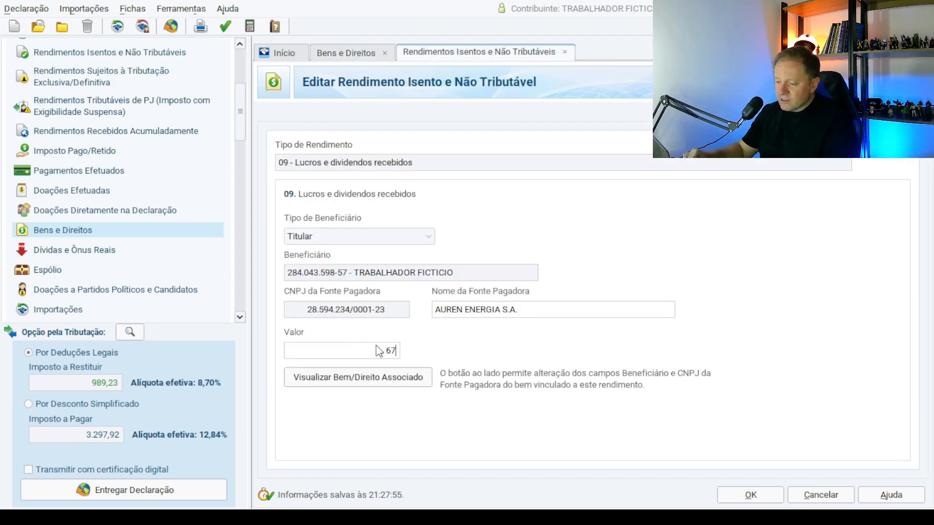
{"action": "type", "text": ",5"}
{"action": "key", "text": "Tab"}
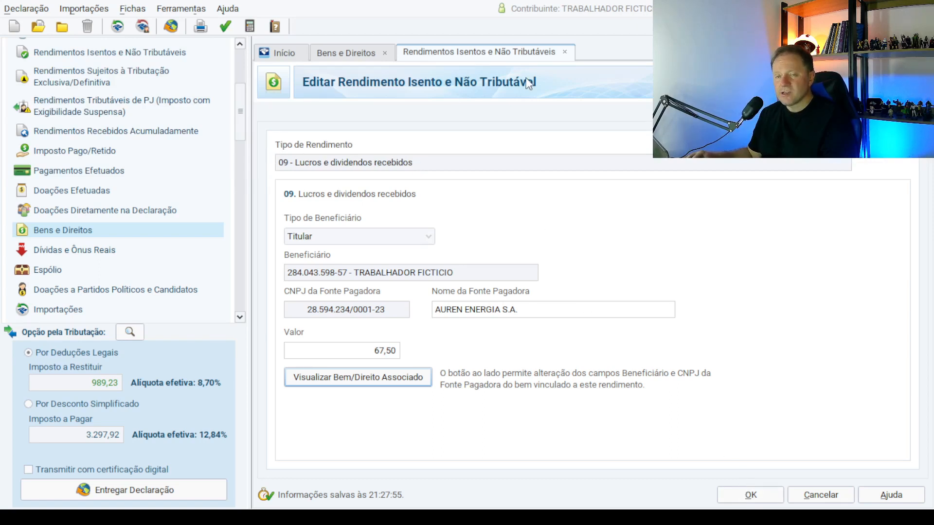
{"action": "left_click", "coordinate": [751, 495]}
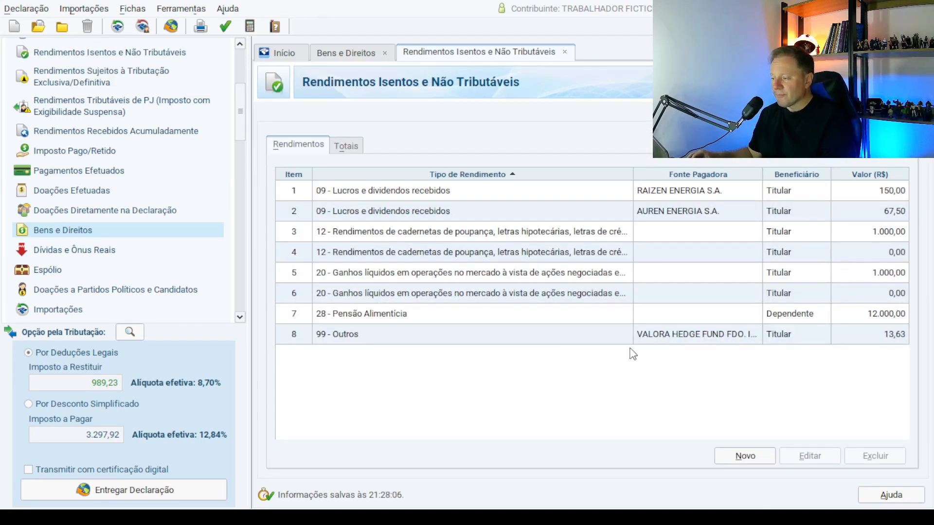
Reopen the AURE3 asset from Bens e Direitos and bring up its linked exclusively taxed income.
{"action": "double_click", "coordinate": [392, 197]}
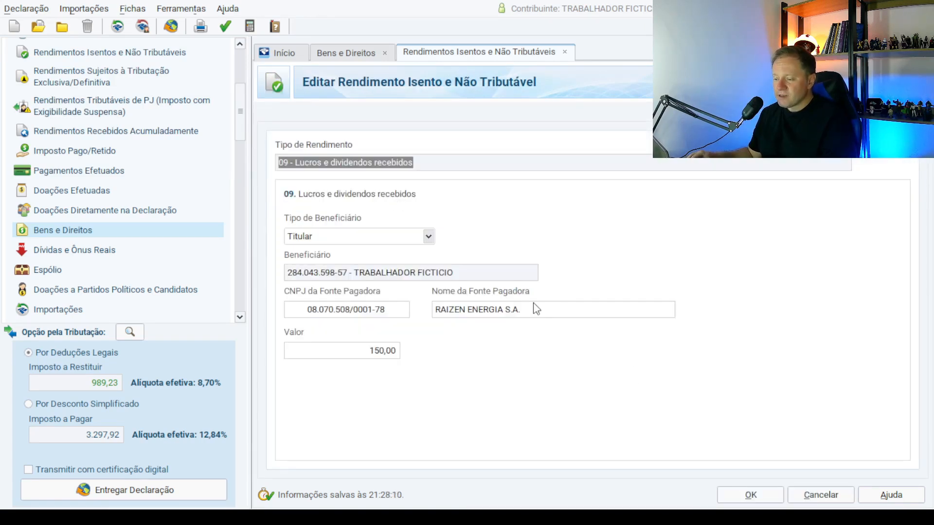
{"action": "left_click", "coordinate": [63, 232]}
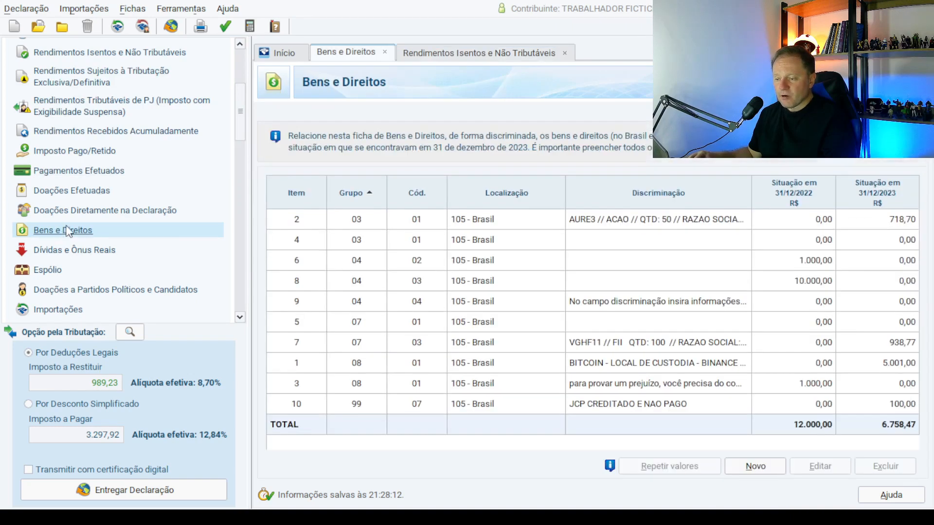
{"action": "double_click", "coordinate": [594, 223]}
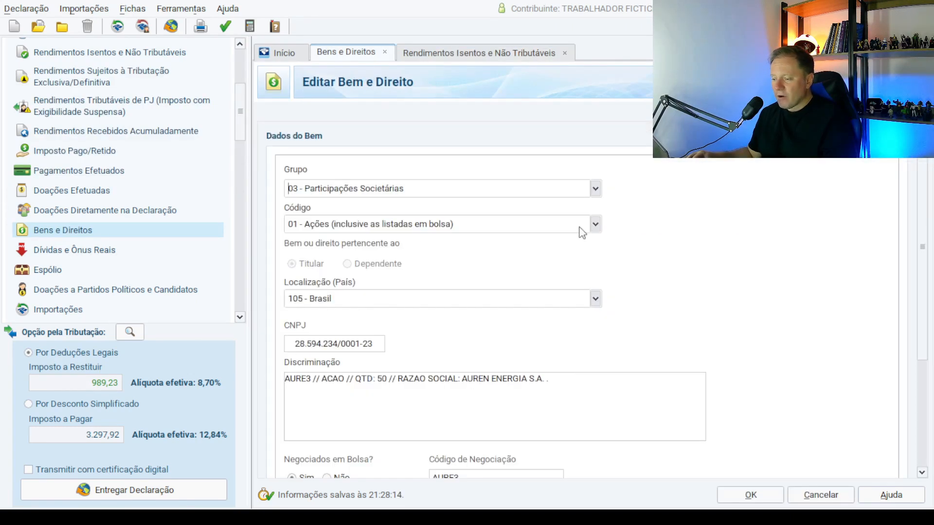
{"action": "scroll", "coordinate": [924, 346], "scroll_direction": "down", "scroll_amount": 5}
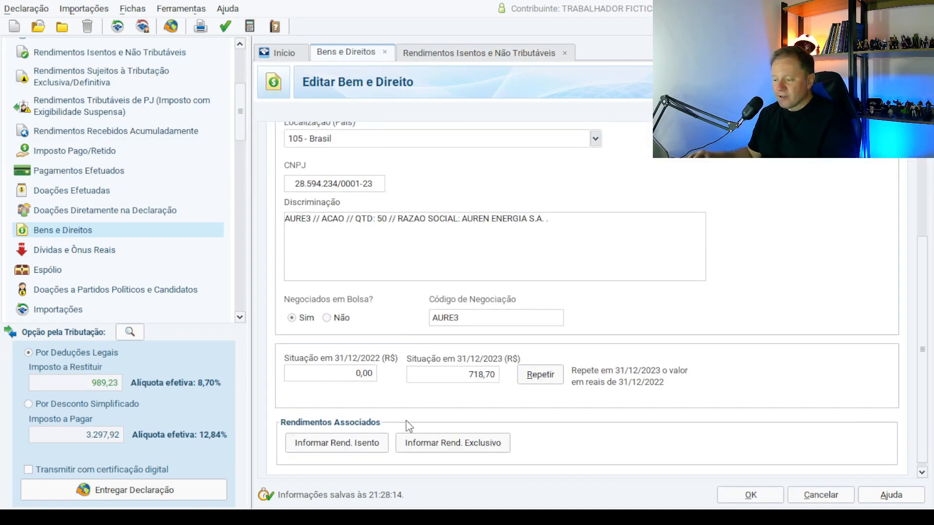
{"action": "left_click", "coordinate": [435, 443]}
Change AUREN ENERGIA's juros sobre capital próprio amount from 2.000,00 to 100,00.
{"action": "left_click", "coordinate": [381, 355]}
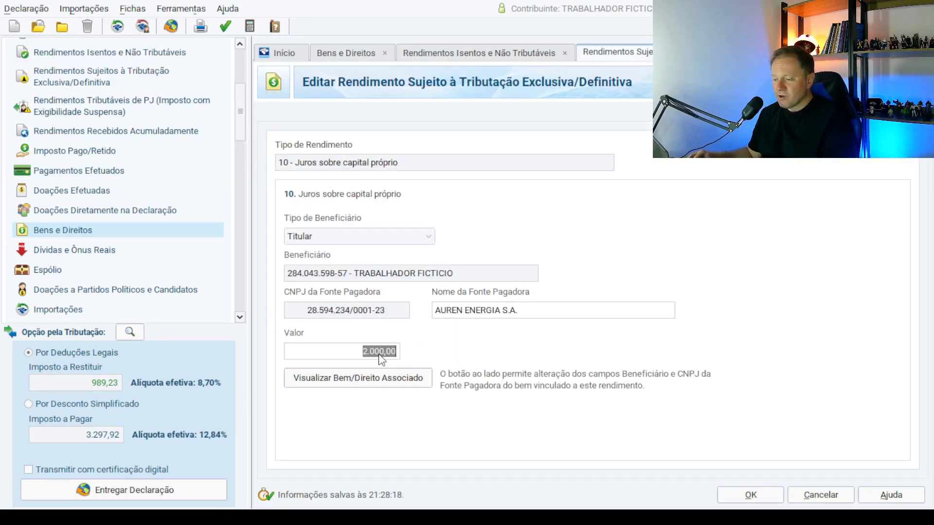
{"action": "type", "text": "100"}
{"action": "key", "text": "Tab"}
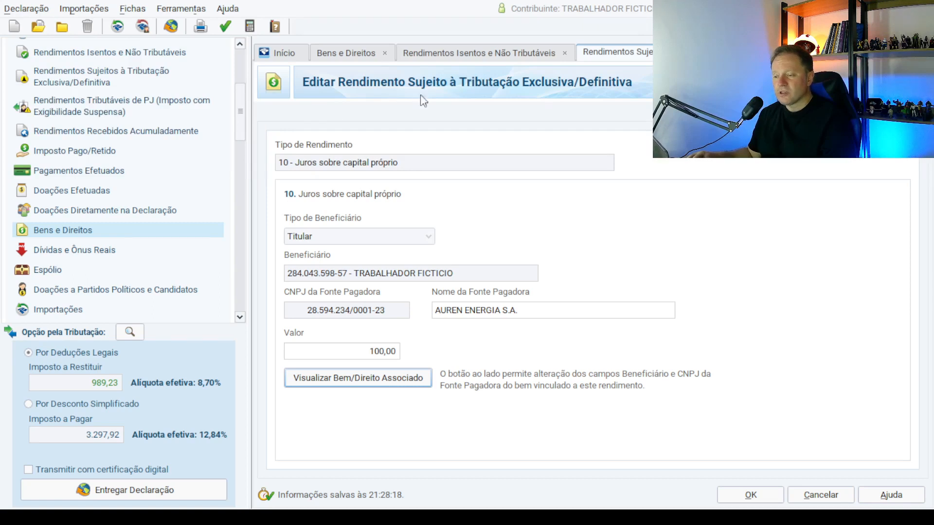
{"action": "scroll", "coordinate": [240, 97], "scroll_direction": "up", "scroll_amount": 2}
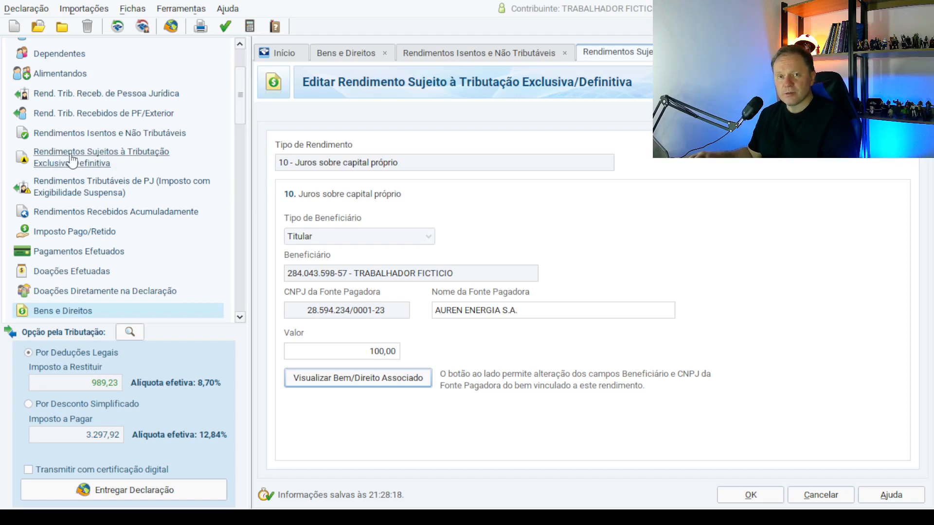
{"action": "left_click", "coordinate": [140, 163]}
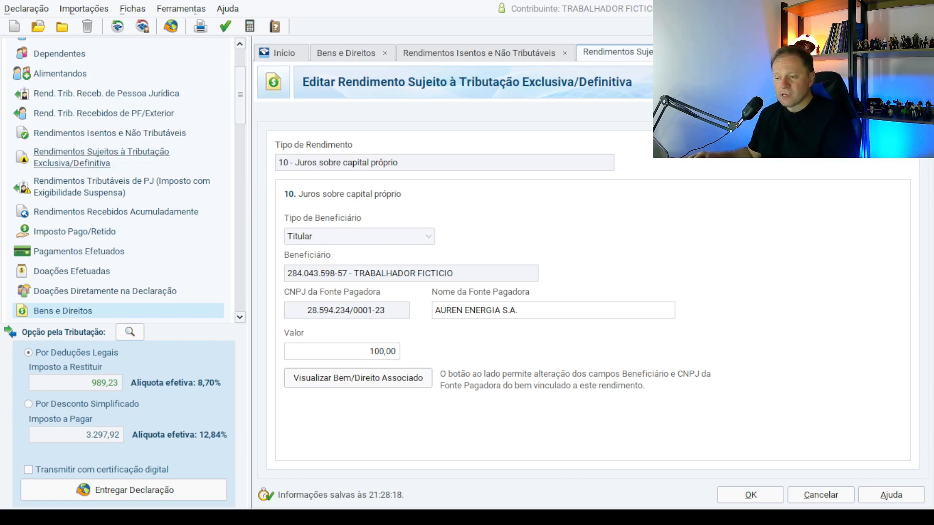
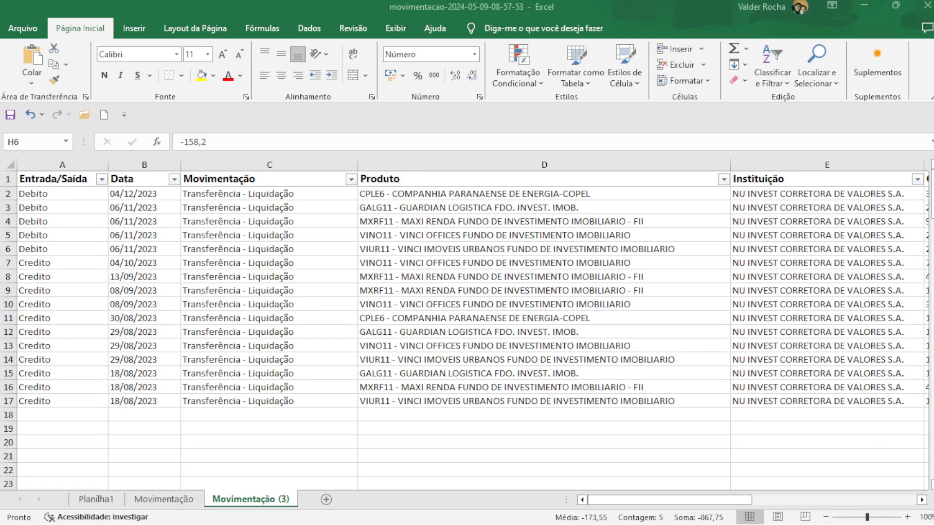
Review the FII transfer rows in Excel and confirm the -152,64 Valor da Operação total in H18.
{"action": "key", "text": "Left"}
{"action": "key", "text": "Left"}
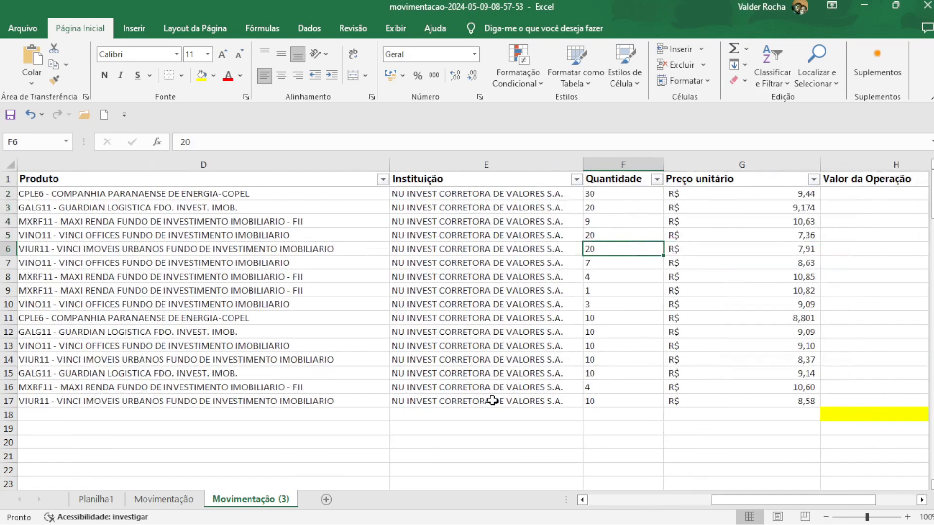
{"action": "key", "text": "Left"}
{"action": "key", "text": "Left"}
{"action": "key", "text": "Left"}
{"action": "key", "text": "Left"}
{"action": "key", "text": "Left"}
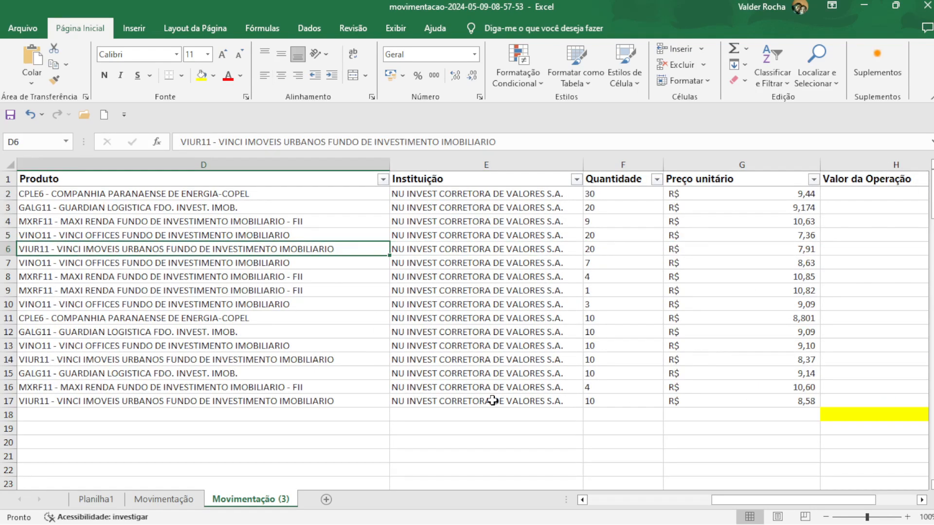
{"action": "key", "text": "Up"}
{"action": "key", "text": "Down"}
{"action": "key", "text": "Down"}
{"action": "key", "text": "Down"}
{"action": "key", "text": "Up"}
{"action": "key", "text": "Up"}
{"action": "key", "text": "Right"}
{"action": "key", "text": "Right"}
{"action": "key", "text": "Right"}
{"action": "key", "text": "Right"}
{"action": "key", "text": "Right"}
{"action": "key", "text": "Right"}
{"action": "key", "text": "Right"}
{"action": "key", "text": "Right"}
{"action": "key", "text": "Right"}
{"action": "key", "text": "Right"}
{"action": "key", "text": "Right"}
{"action": "key", "text": "Left"}
{"action": "key", "text": "Left"}
{"action": "key", "text": "Left"}
{"action": "key", "text": "Left"}
{"action": "key", "text": "Down"}
{"action": "key", "text": "Down"}
{"action": "key", "text": "Down"}
{"action": "key", "text": "Down"}
{"action": "key", "text": "Down"}
{"action": "key", "text": "Down"}
{"action": "key", "text": "Down"}
{"action": "key", "text": "Down"}
{"action": "key", "text": "Down"}
{"action": "key", "text": "Down"}
{"action": "key", "text": "Down"}
{"action": "key", "text": "Down"}
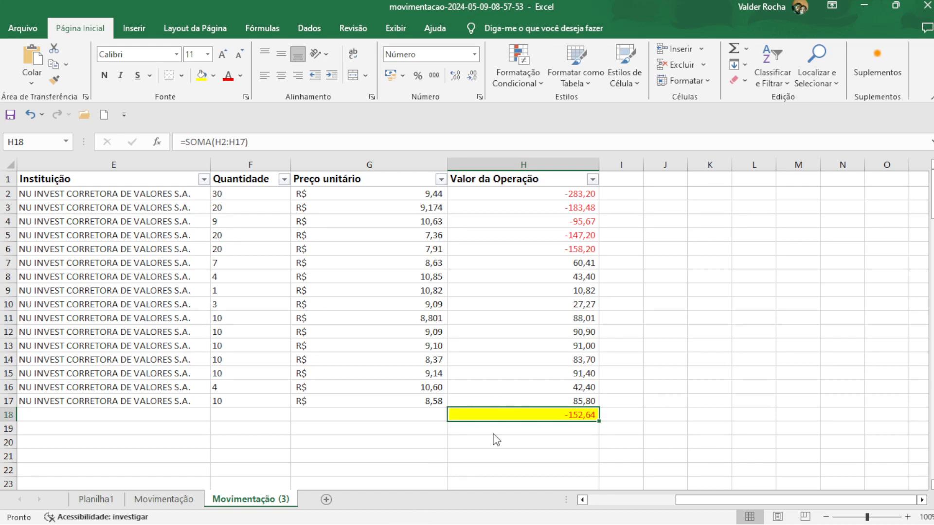
{"action": "key", "text": "alt+Tab"}
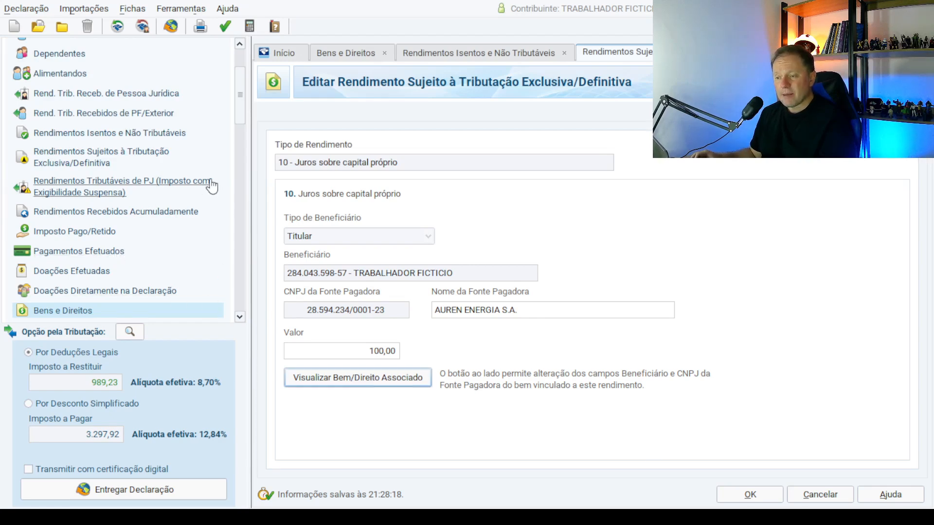
Start a new type 20 exempt income entry (stock-sale gains up to R$ 20.000) for the Titular.
{"action": "left_click", "coordinate": [140, 134]}
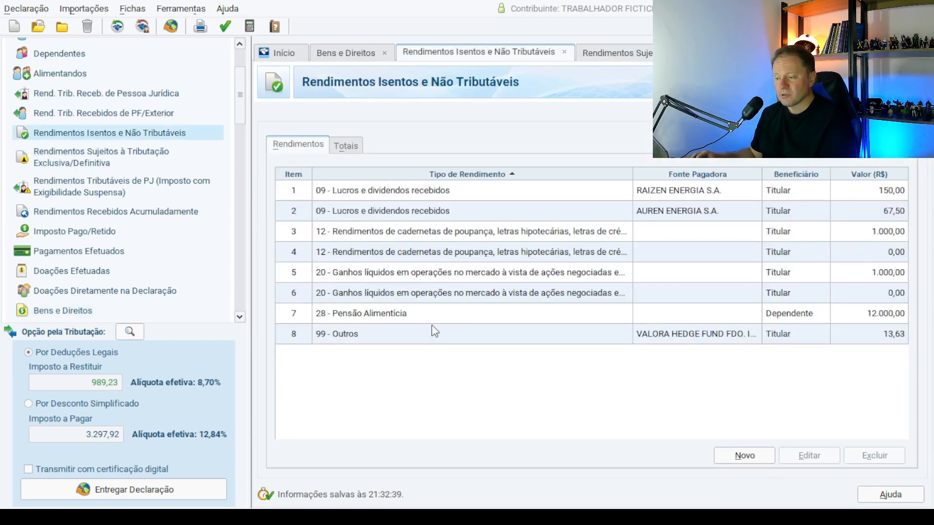
{"action": "left_click", "coordinate": [744, 456]}
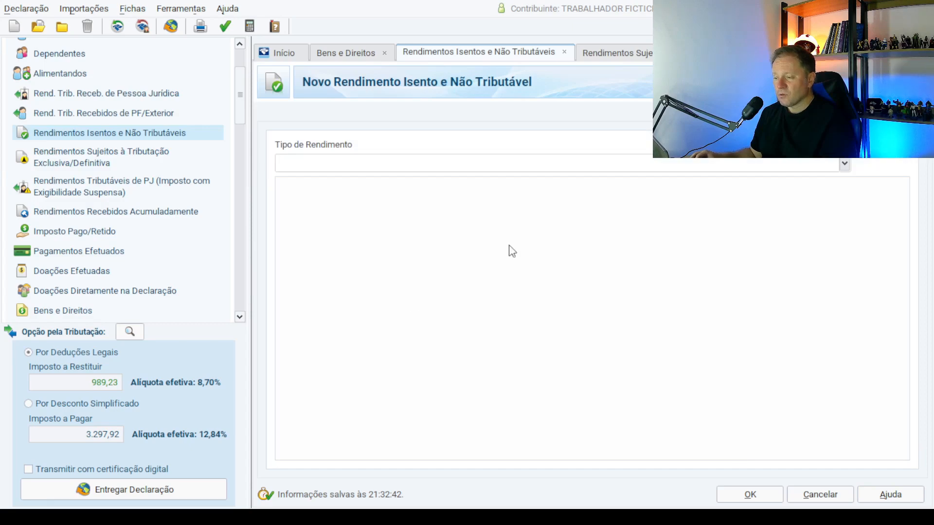
{"action": "left_click", "coordinate": [845, 164]}
{"action": "scroll", "coordinate": [433, 263], "scroll_direction": "down", "scroll_amount": 3}
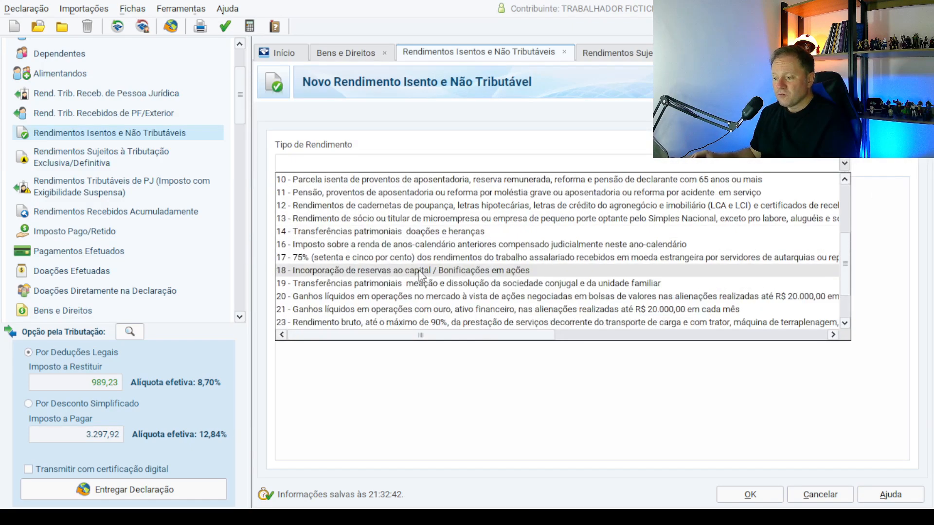
{"action": "left_click", "coordinate": [320, 297]}
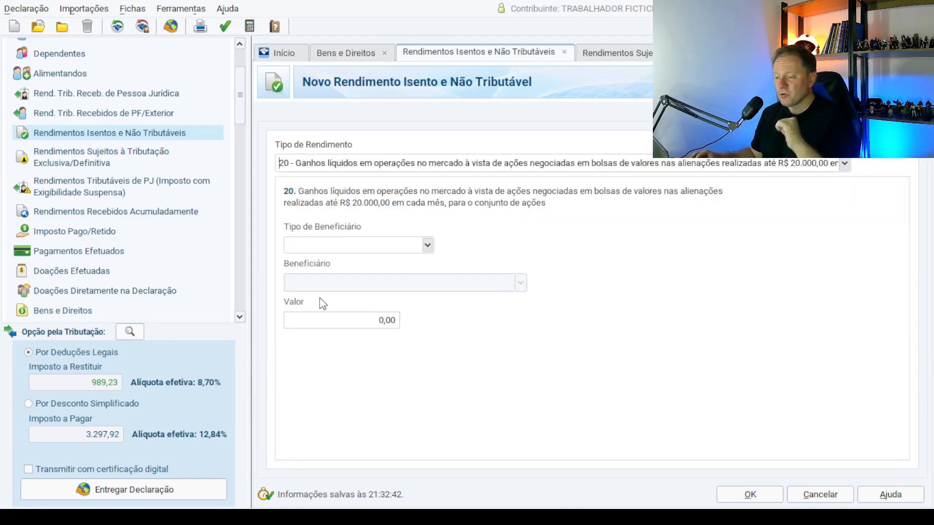
{"action": "left_click", "coordinate": [427, 247]}
{"action": "left_click", "coordinate": [340, 260]}
Enter 152,64 as the entry's Valor.
{"action": "left_click", "coordinate": [366, 327]}
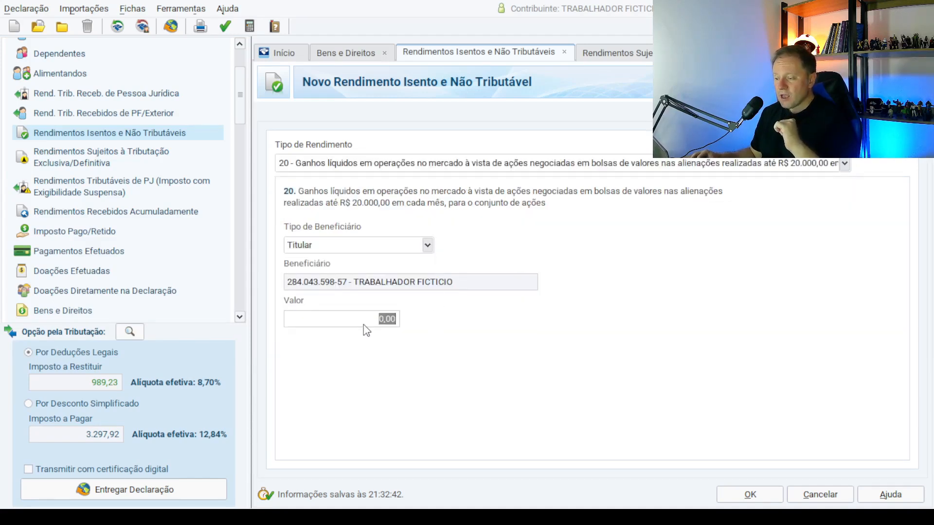
{"action": "type", "text": "152,60"}
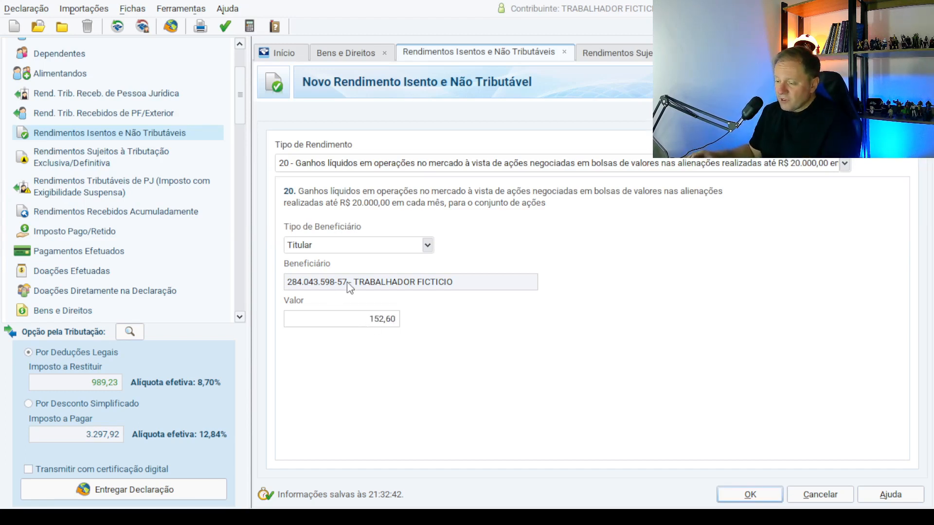
{"action": "left_click", "coordinate": [377, 320]}
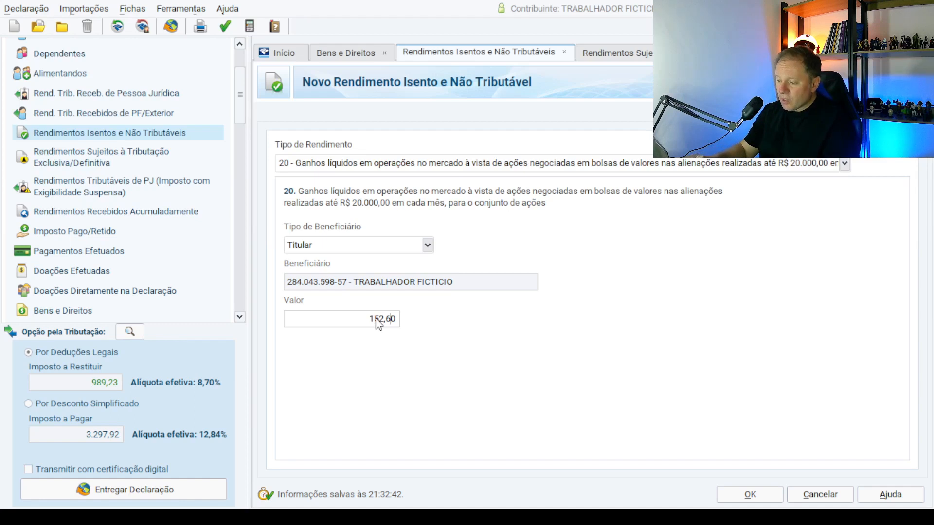
{"action": "key", "text": "BackSpace"}
{"action": "type", "text": "4"}
{"action": "key", "text": "Tab"}
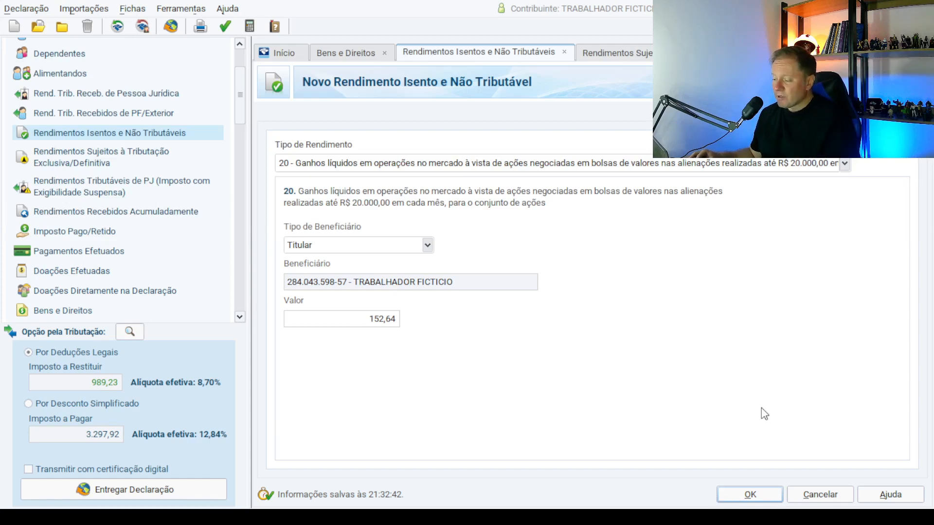
Save the 152,64 entry as item 7, then go to Renda Variável's Operações Comuns / Day-Trade form.
{"action": "left_click", "coordinate": [735, 494]}
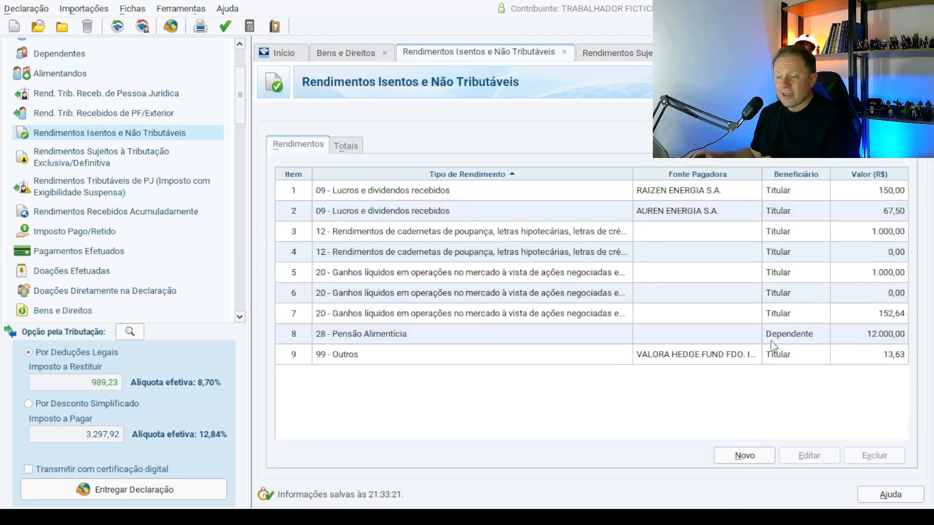
{"action": "left_click_drag", "start_coordinate": [240, 104], "coordinate": [241, 163]}
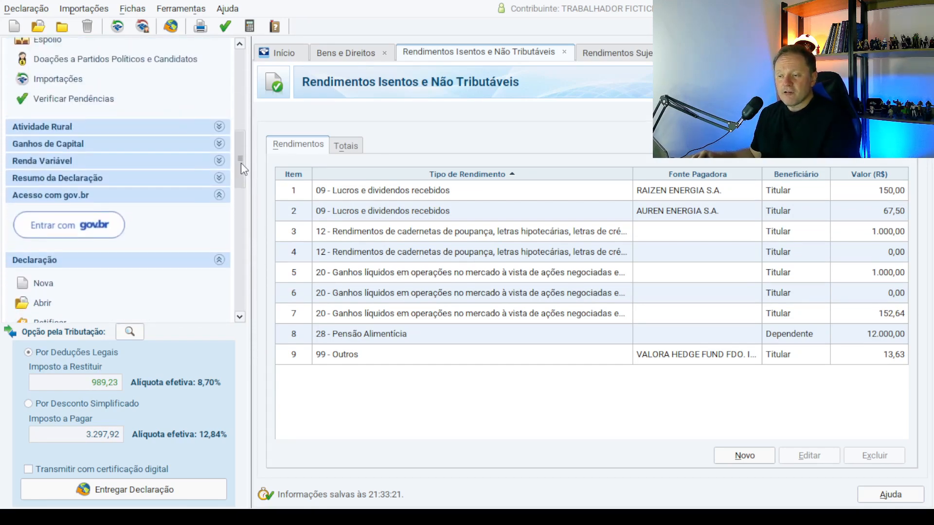
{"action": "left_click", "coordinate": [216, 160]}
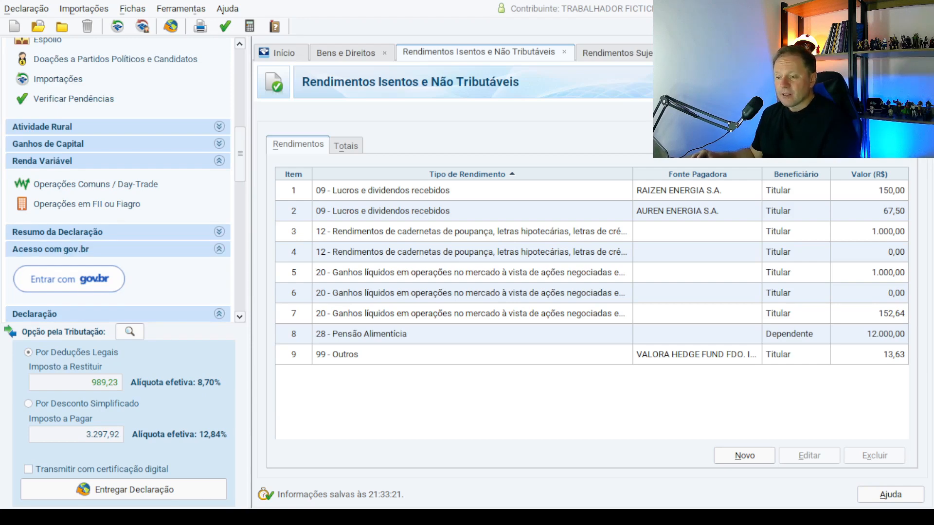
{"action": "left_click", "coordinate": [96, 184]}
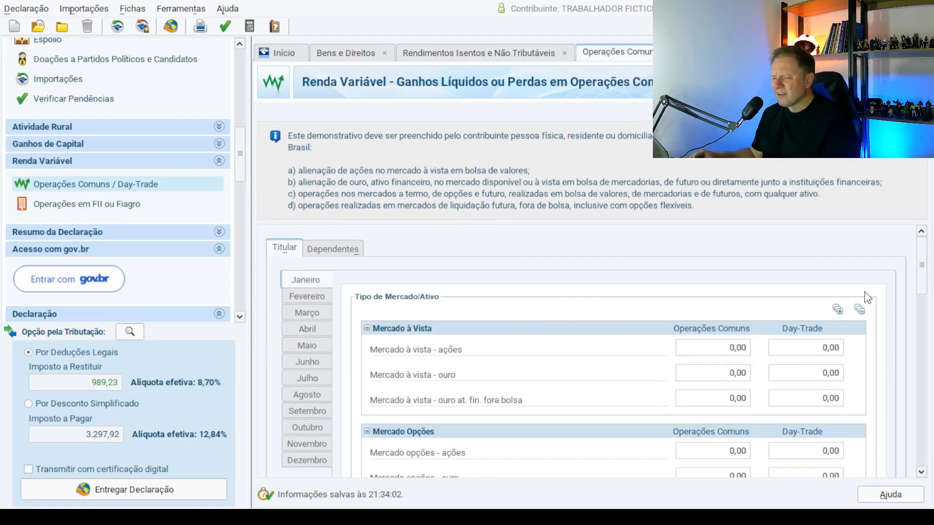
{"action": "scroll", "coordinate": [921, 292], "scroll_direction": "down", "scroll_amount": 3}
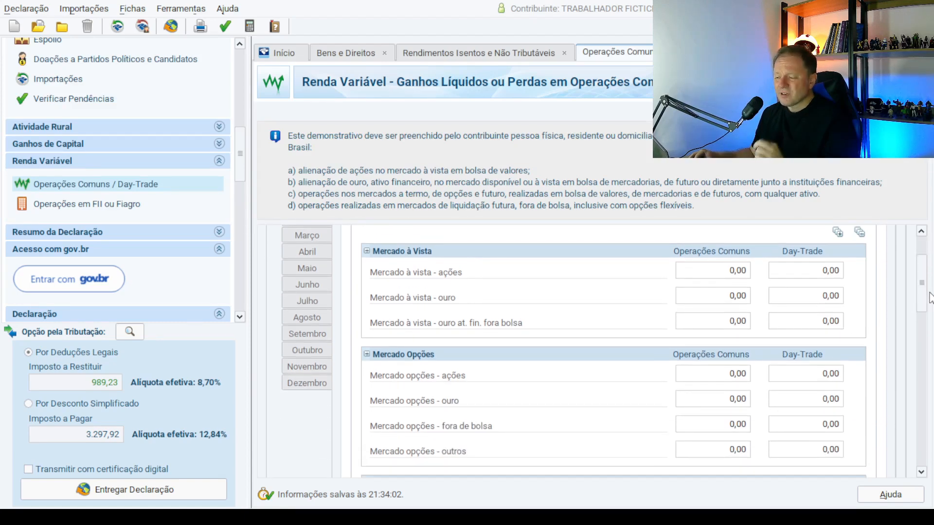
{"action": "mouse_move", "coordinate": [924, 289]}
{"action": "left_mouse_down"}
{"action": "mouse_move", "coordinate": [927, 337]}
{"action": "mouse_move", "coordinate": [929, 297]}
{"action": "left_mouse_up"}
{"action": "scroll", "coordinate": [929, 302], "scroll_direction": "up", "scroll_amount": 4}
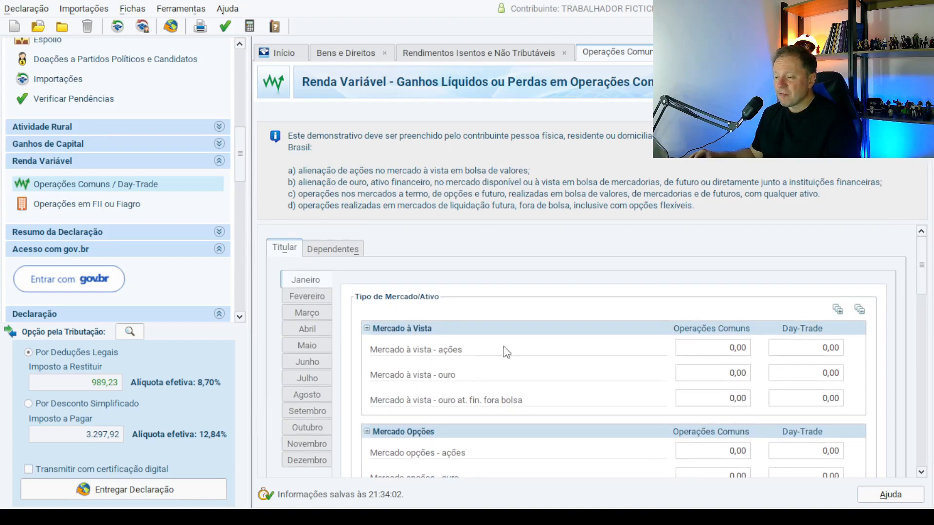
{"action": "left_click_drag", "start_coordinate": [925, 293], "coordinate": [923, 359]}
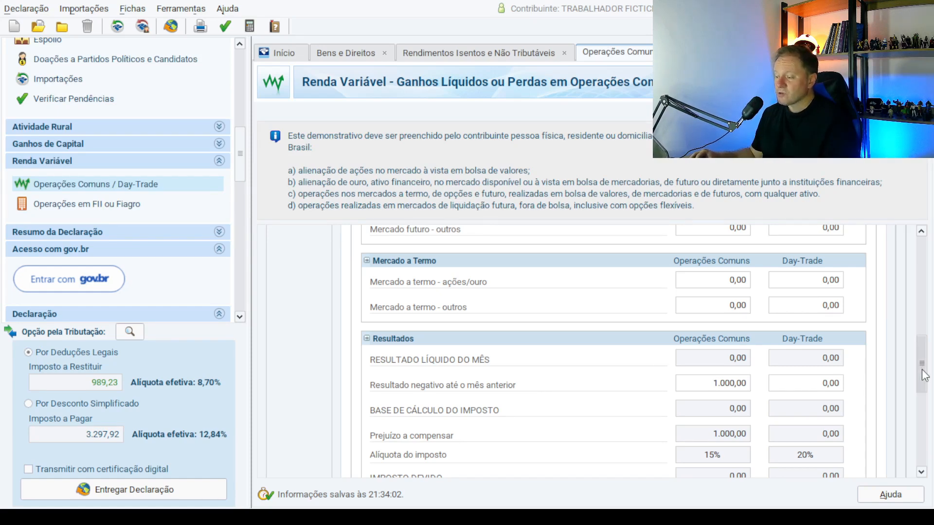
{"action": "left_click_drag", "start_coordinate": [921, 372], "coordinate": [921, 382]}
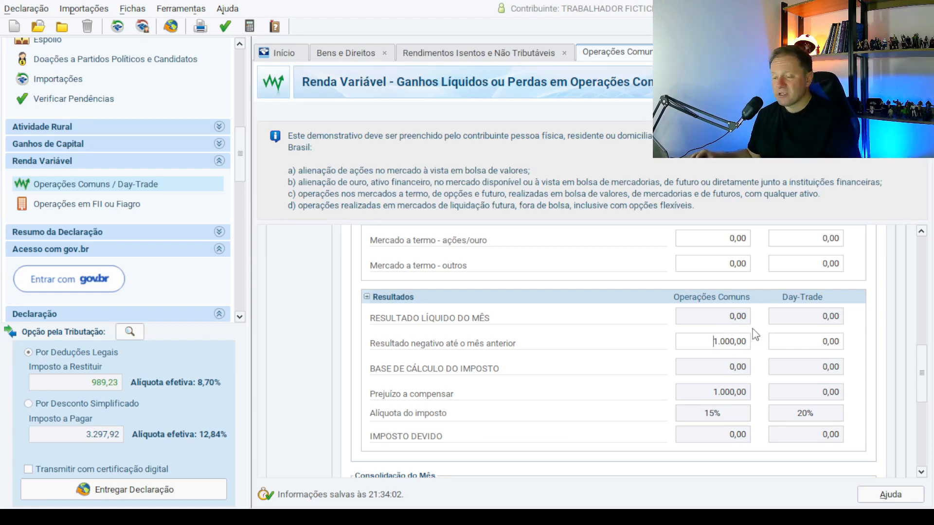
{"action": "left_click_drag", "start_coordinate": [922, 367], "coordinate": [928, 353]}
{"action": "left_click_drag", "start_coordinate": [711, 410], "coordinate": [746, 417]}
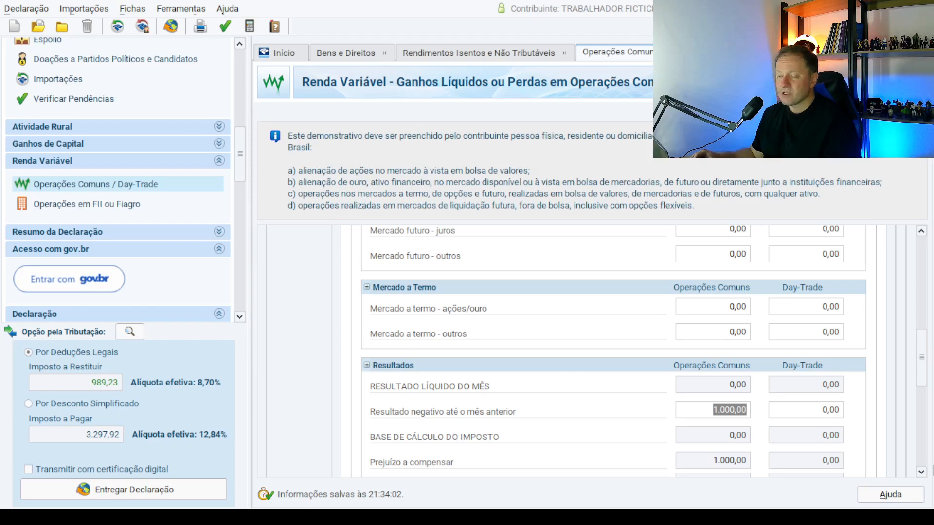
{"action": "left_click_drag", "start_coordinate": [921, 360], "coordinate": [910, 258]}
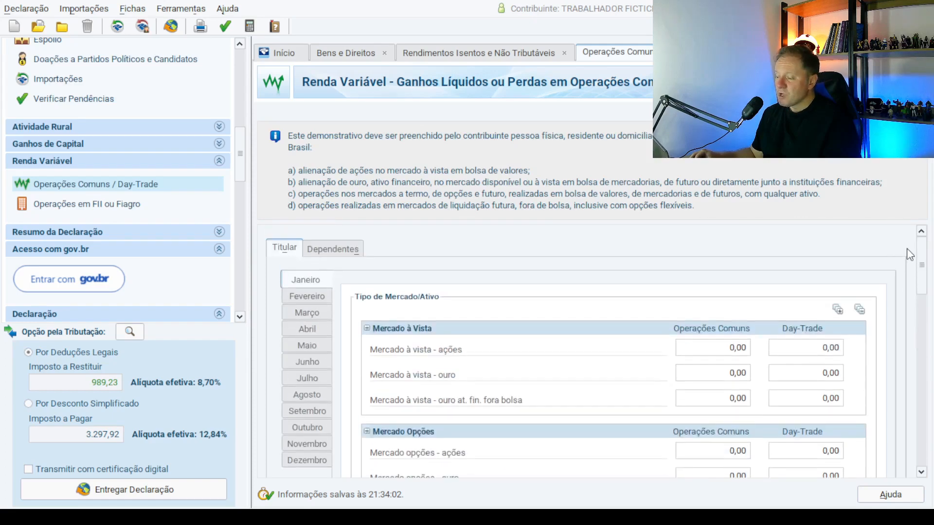
{"action": "left_click", "coordinate": [728, 347]}
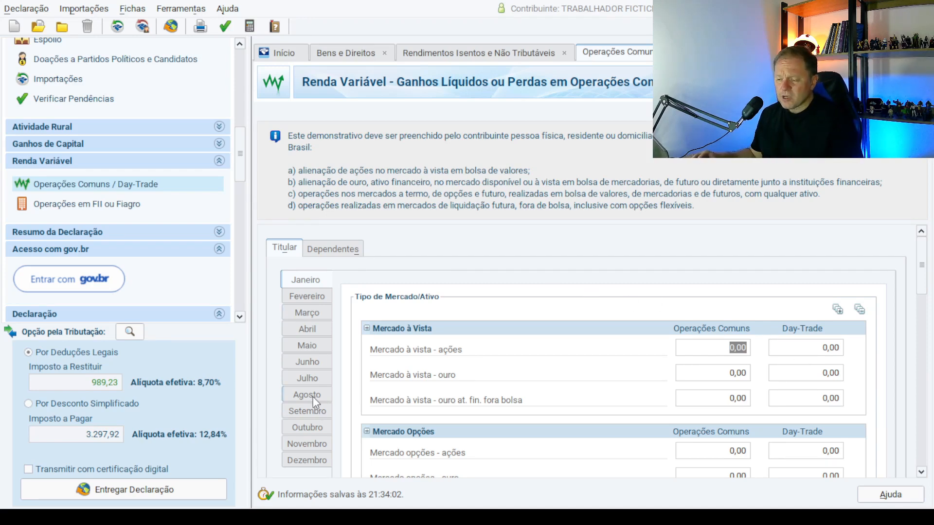
In July, enter 1.000,00 as the Mercado à vista - ações common-operations result.
{"action": "left_click", "coordinate": [308, 379]}
{"action": "scroll", "coordinate": [927, 290], "scroll_direction": "down", "scroll_amount": 3}
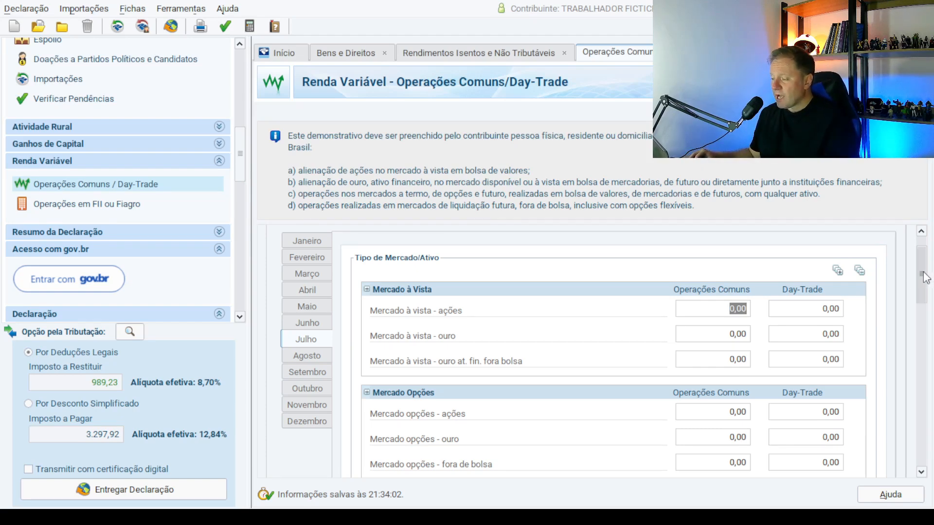
{"action": "scroll", "coordinate": [924, 277], "scroll_direction": "down", "scroll_amount": 5}
{"action": "scroll", "coordinate": [925, 277], "scroll_direction": "up", "scroll_amount": 5}
{"action": "type", "text": "1"}
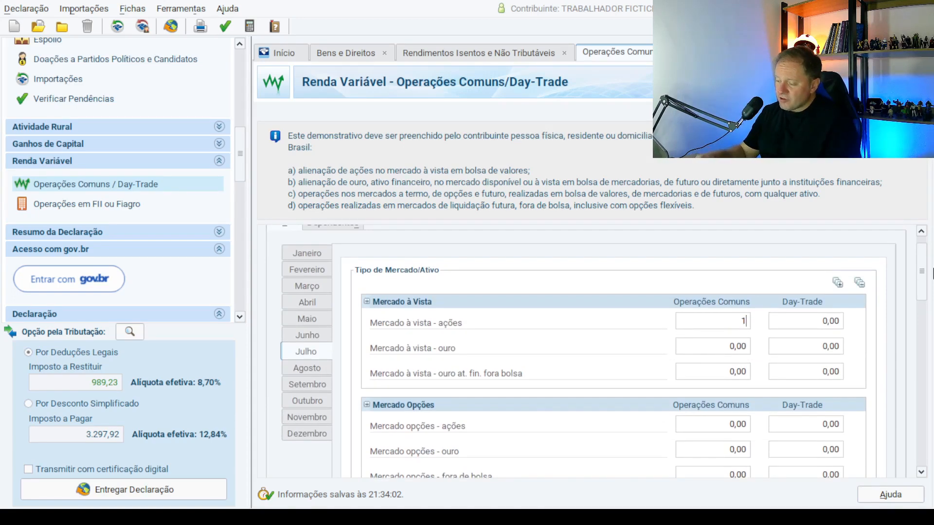
{"action": "type", "text": ".000"}
{"action": "key", "text": "Tab"}
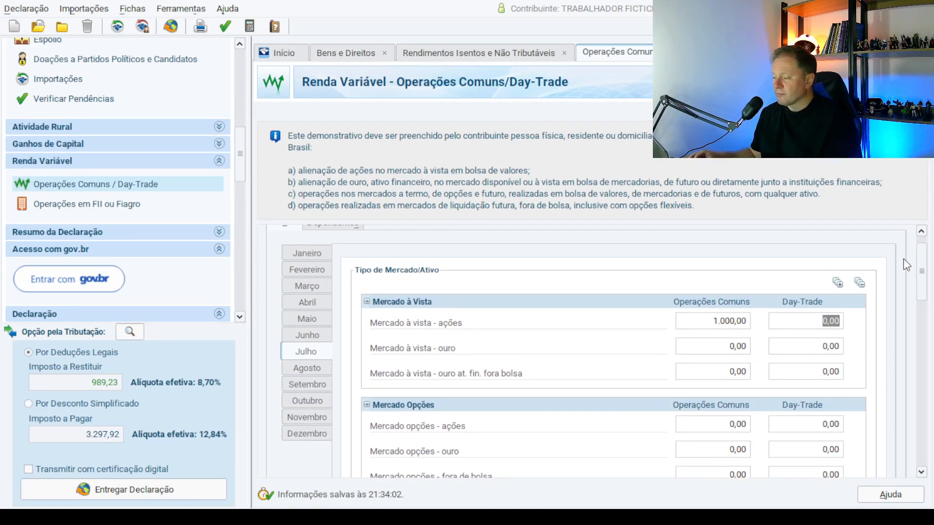
Correct July's spot stock result to 2.000,00 and check the 150,00 tax due.
{"action": "left_click_drag", "start_coordinate": [924, 270], "coordinate": [918, 389]}
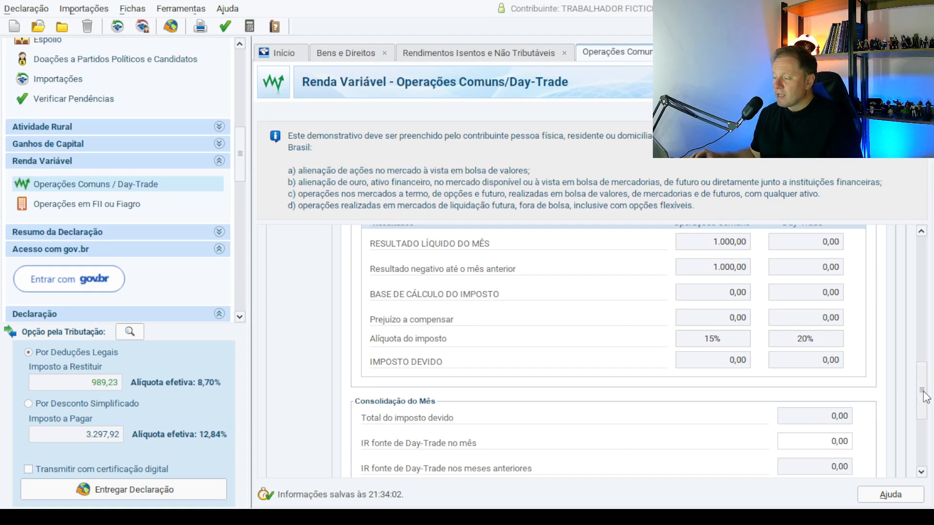
{"action": "left_click_drag", "start_coordinate": [923, 392], "coordinate": [931, 256]}
{"action": "left_click", "coordinate": [744, 350]}
{"action": "type", "text": "2"}
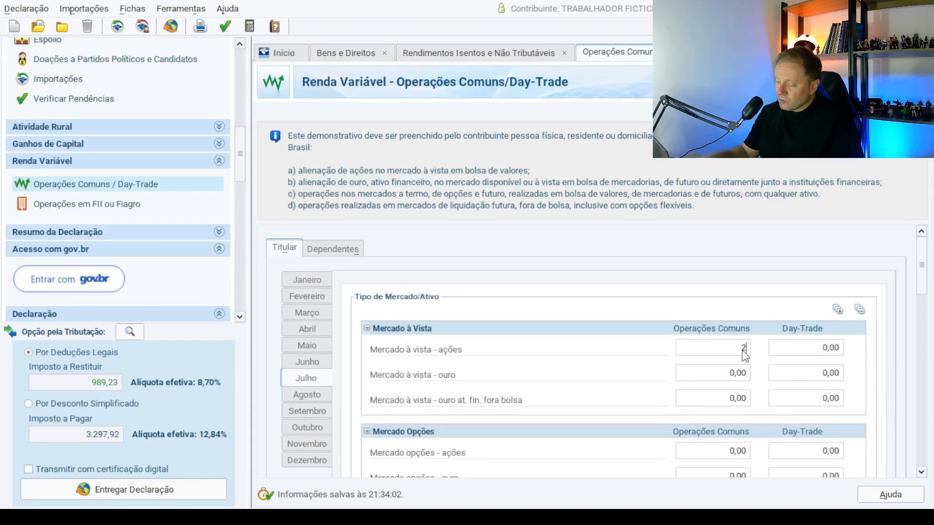
{"action": "type", "text": ".000"}
{"action": "key", "text": "Tab"}
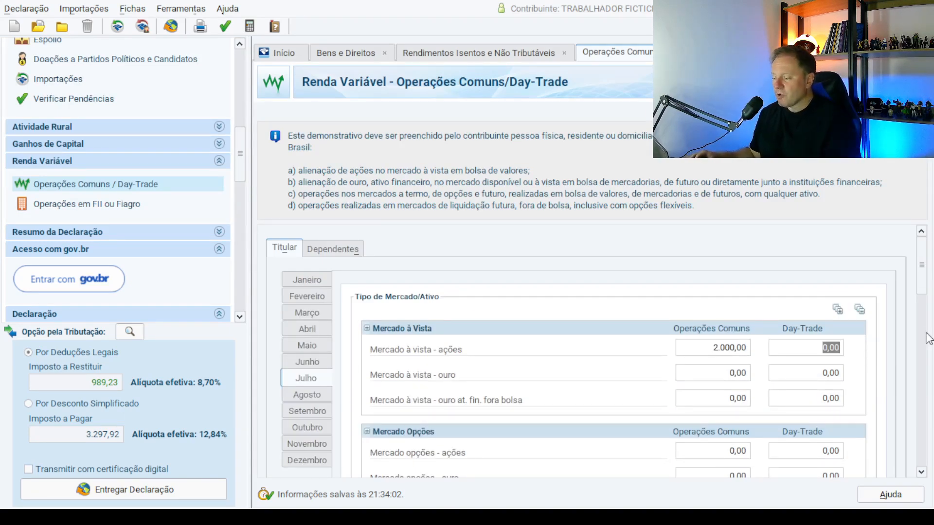
{"action": "left_click_drag", "start_coordinate": [929, 270], "coordinate": [922, 386]}
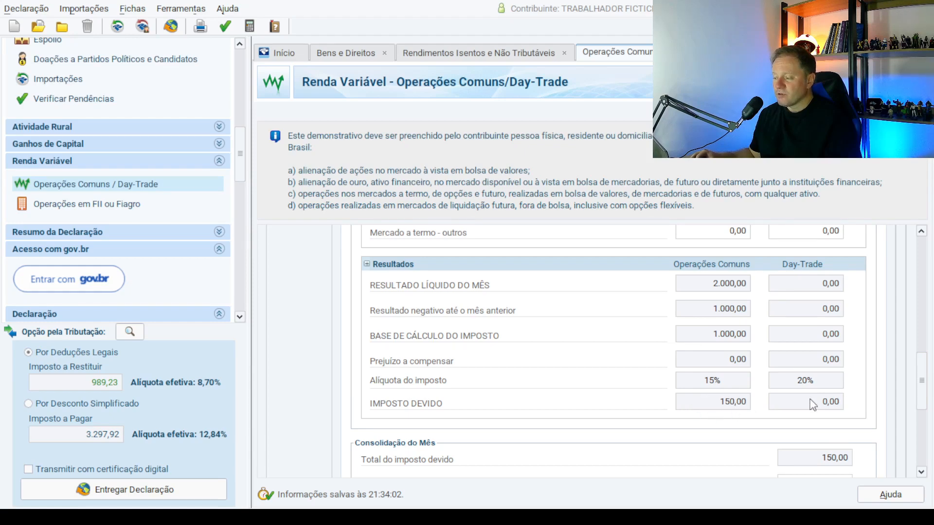
{"action": "left_click_drag", "start_coordinate": [923, 373], "coordinate": [923, 380]}
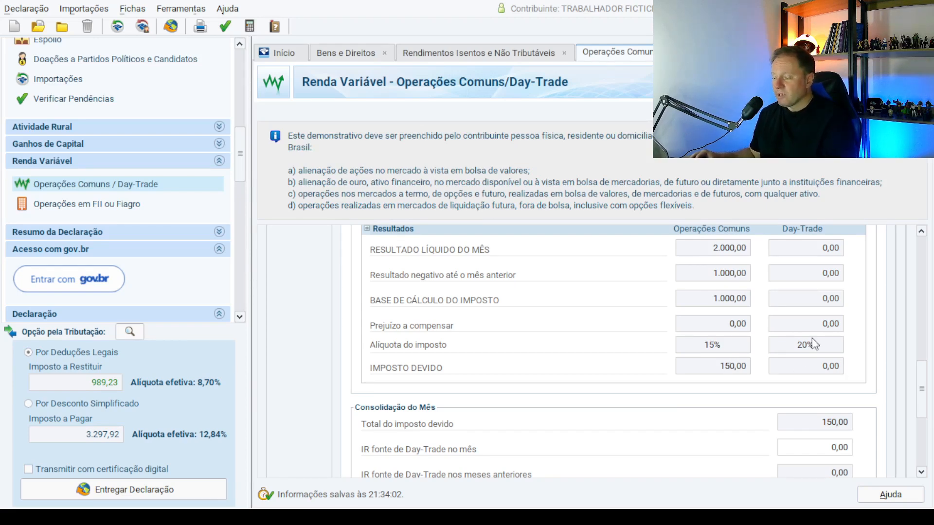
Enter 150,00 as July's Imposto pago under Consolidação do Mês.
{"action": "left_click_drag", "start_coordinate": [928, 392], "coordinate": [925, 435]}
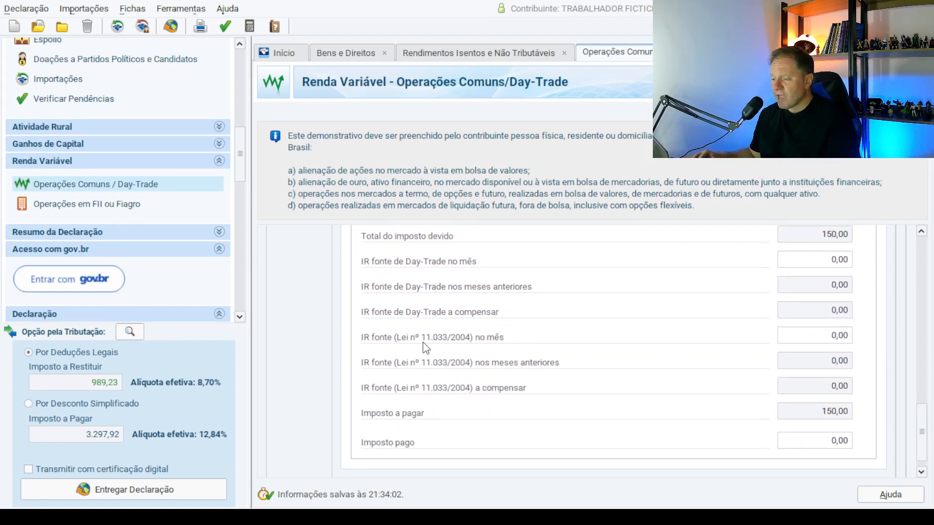
{"action": "left_click", "coordinate": [811, 336]}
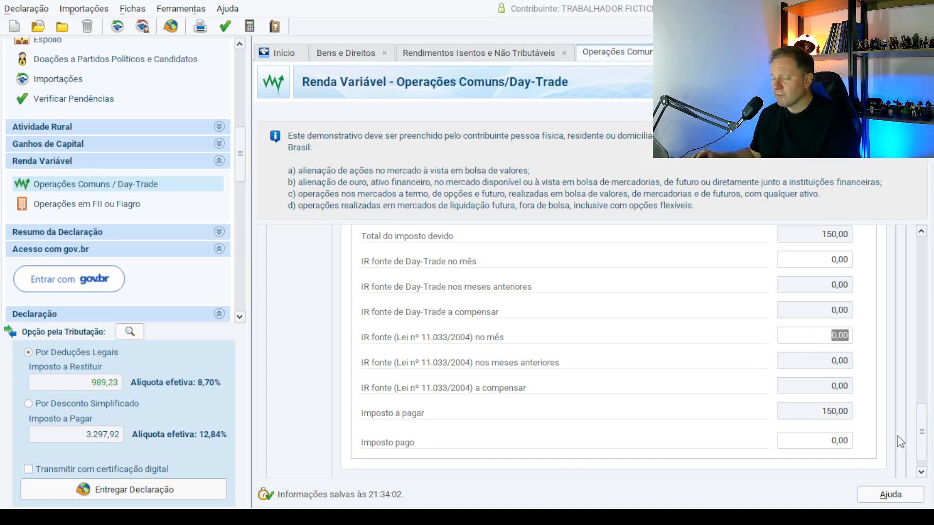
{"action": "scroll", "coordinate": [930, 423], "scroll_direction": "down", "scroll_amount": 1}
{"action": "key", "text": "Tab"}
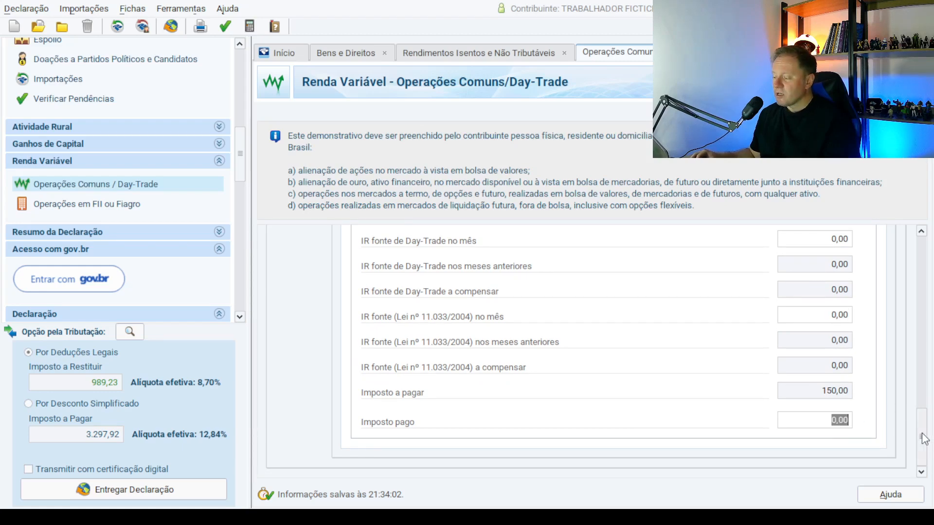
{"action": "left_click_drag", "start_coordinate": [924, 436], "coordinate": [930, 256]}
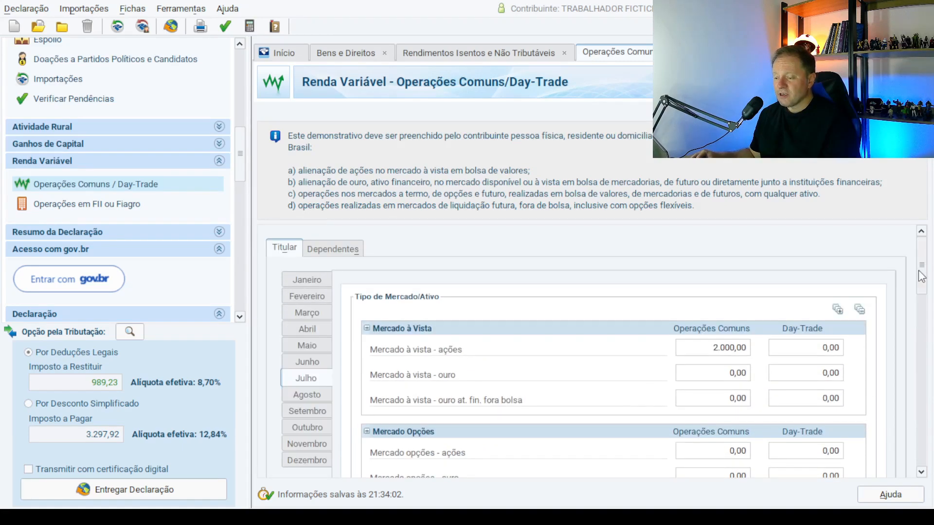
{"action": "left_click_drag", "start_coordinate": [926, 256], "coordinate": [926, 426]}
{"action": "left_click", "coordinate": [826, 422]}
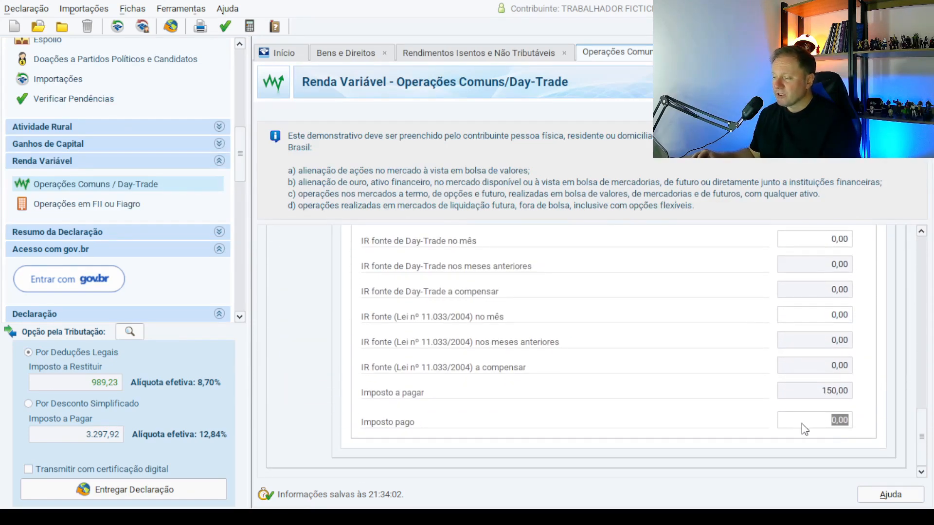
{"action": "mouse_move", "coordinate": [927, 445]}
{"action": "left_mouse_down"}
{"action": "mouse_move", "coordinate": [927, 287]}
{"action": "mouse_move", "coordinate": [930, 443]}
{"action": "left_mouse_up"}
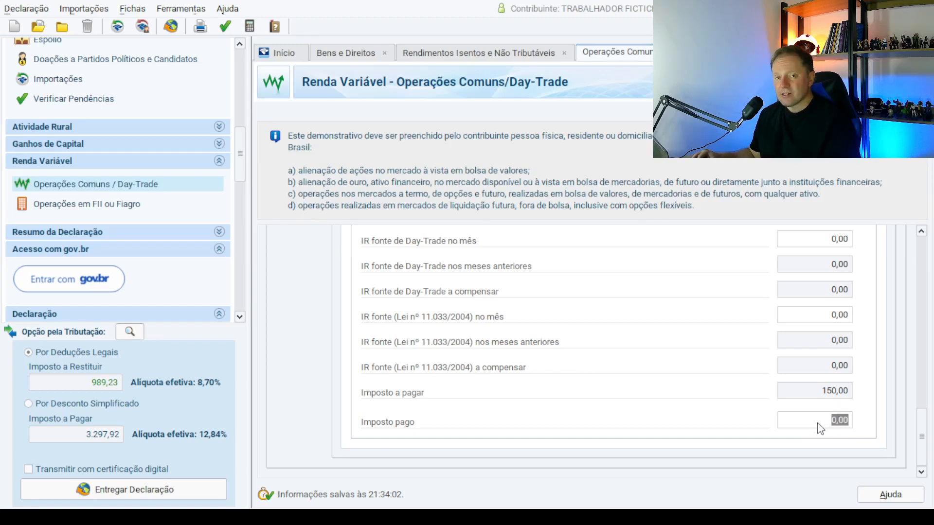
{"action": "type", "text": "150"}
{"action": "key", "text": "Tab"}
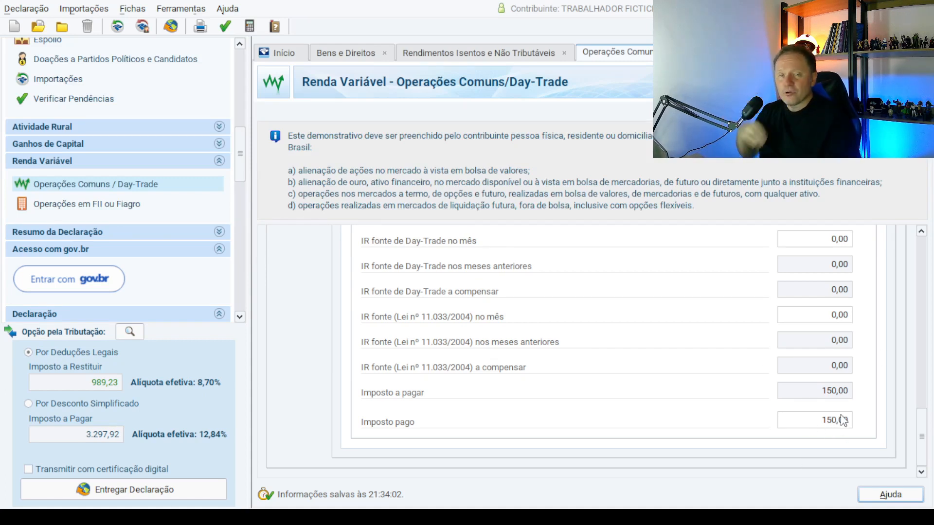
{"action": "left_click_drag", "start_coordinate": [922, 440], "coordinate": [932, 265]}
Replace July's 2.000,00 spot stock result with 500,00, leaving 500,00 to offset.
{"action": "left_click", "coordinate": [713, 348]}
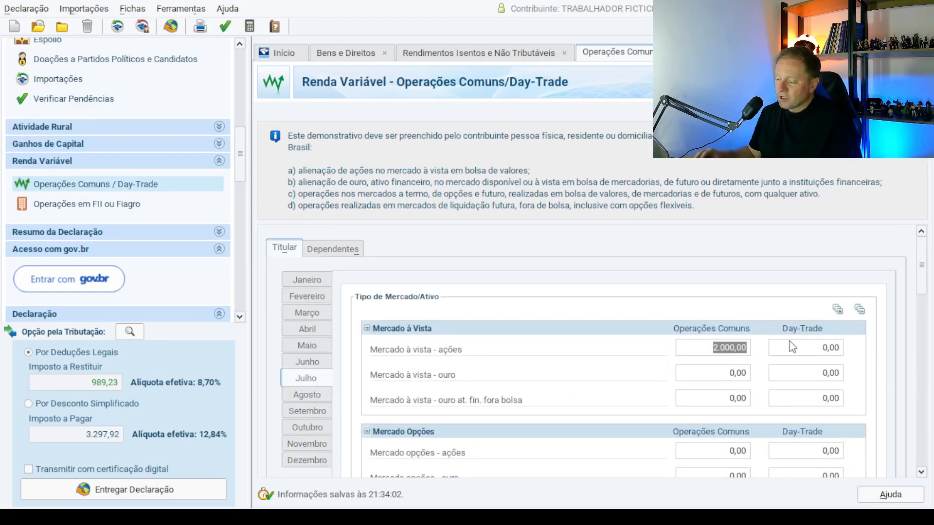
{"action": "type", "text": "5"}
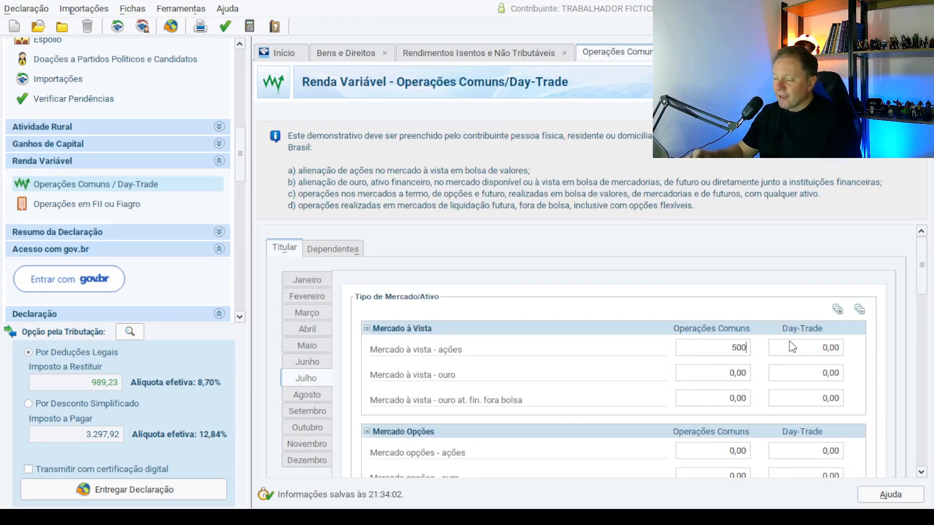
{"action": "left_click", "coordinate": [792, 348]}
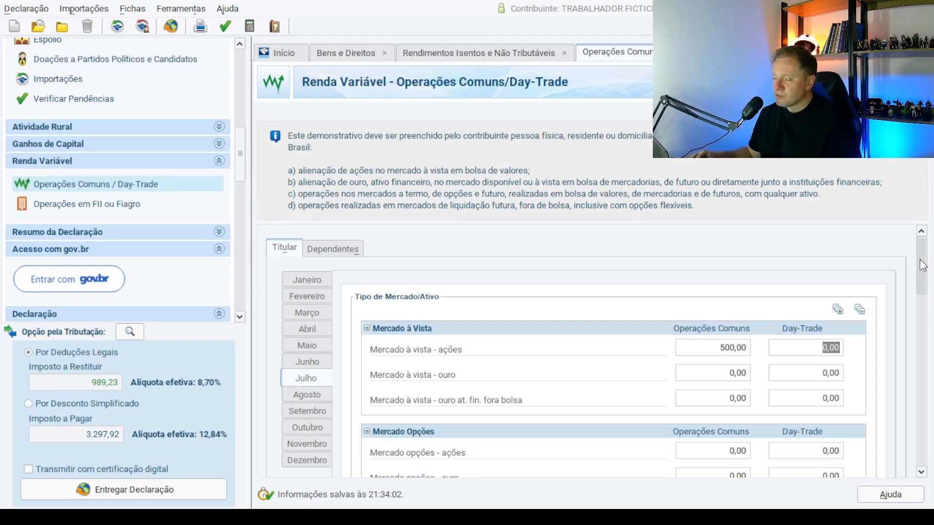
{"action": "left_click_drag", "start_coordinate": [923, 266], "coordinate": [895, 366]}
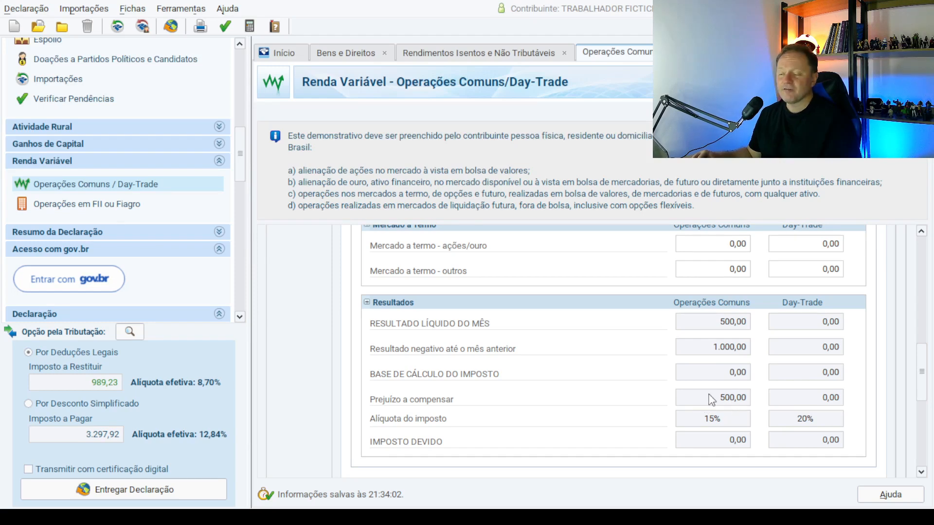
{"action": "left_click_drag", "start_coordinate": [915, 369], "coordinate": [903, 249]}
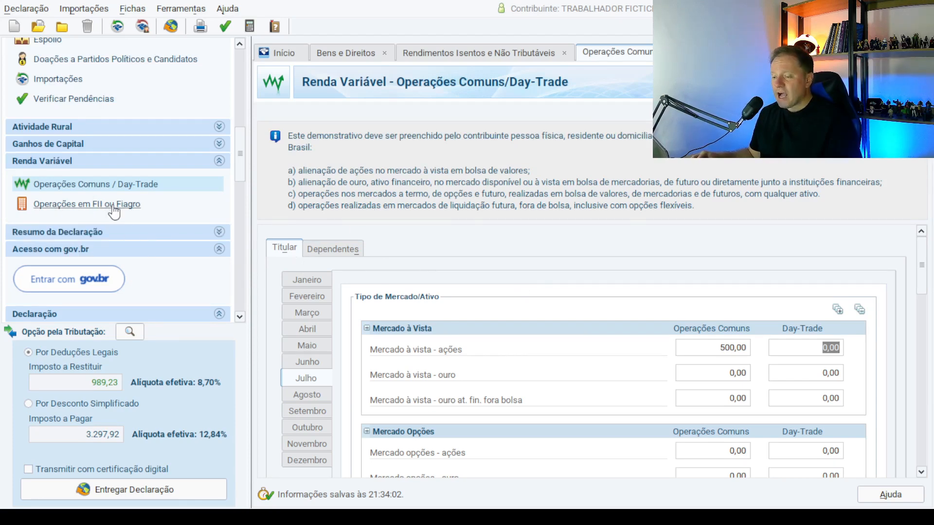
Open Operações em FII ou Fiagro and set May's net result to 0,00.
{"action": "left_click", "coordinate": [97, 204]}
{"action": "left_click", "coordinate": [327, 330]}
{"action": "type", "text": "0"}
{"action": "key", "text": "Tab"}
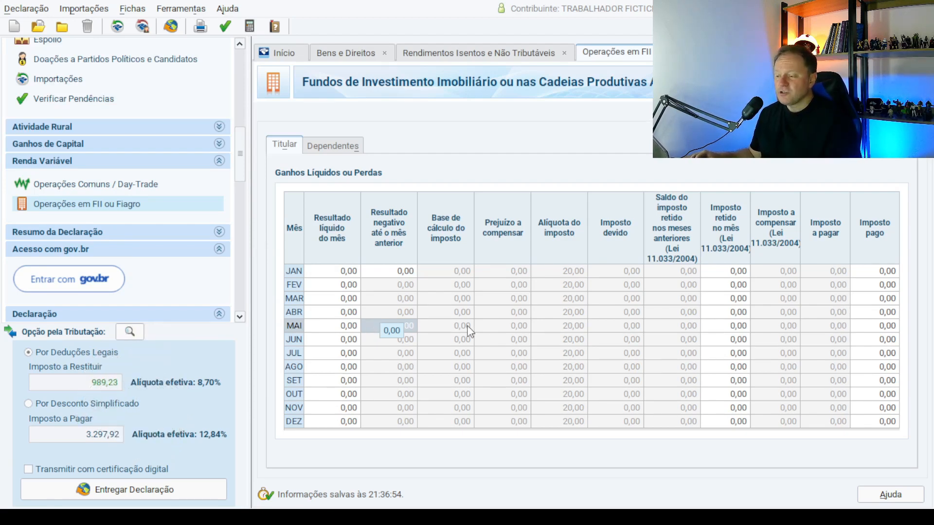
Enter 1.000,00 as January's Resultado negativo até o mês anterior.
{"action": "left_click", "coordinate": [407, 273]}
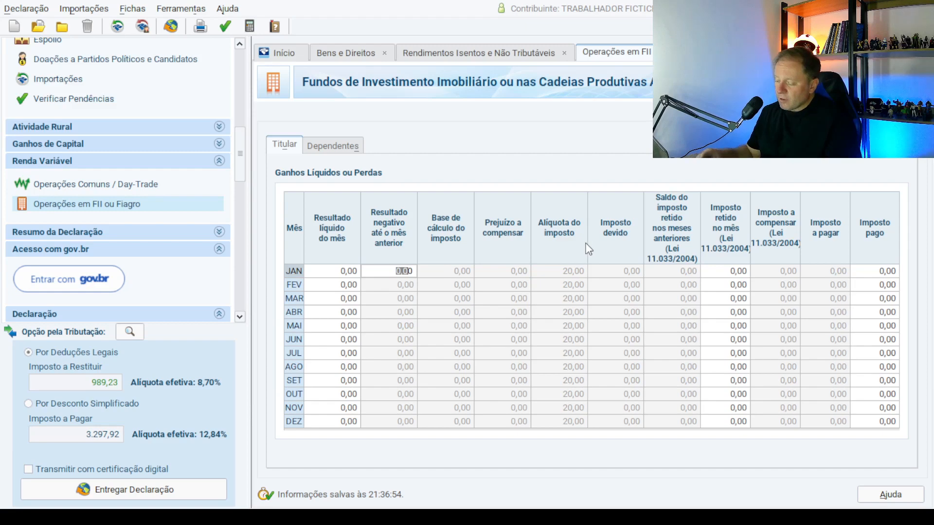
{"action": "key", "text": "BackSpace"}
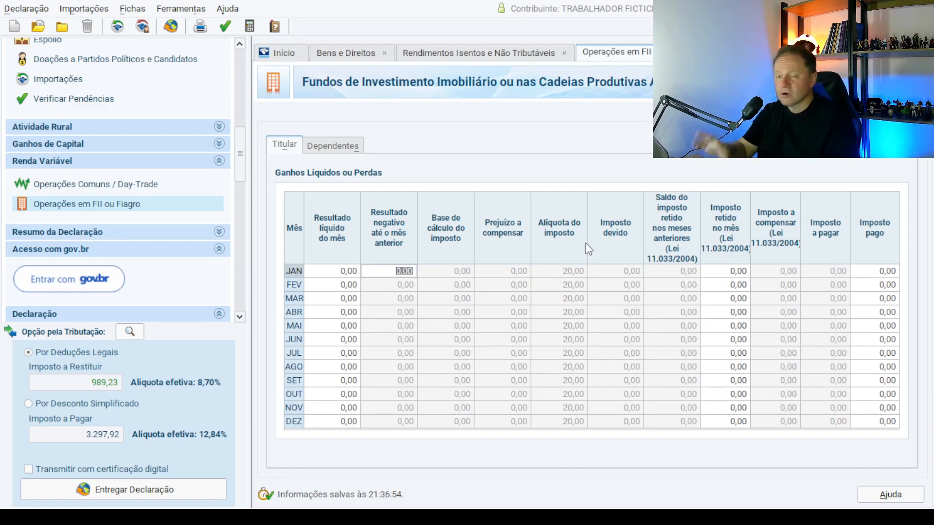
{"action": "type", "text": "-10"}
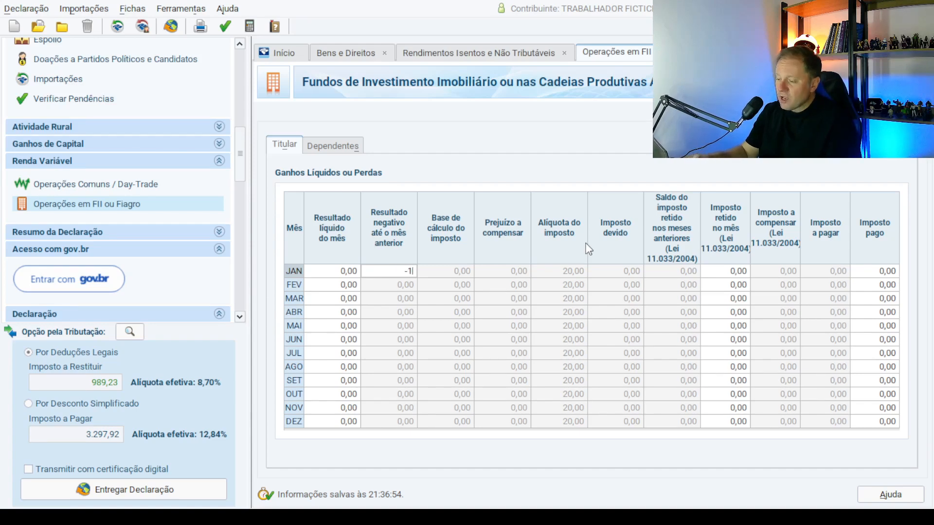
{"action": "key", "text": "Tab"}
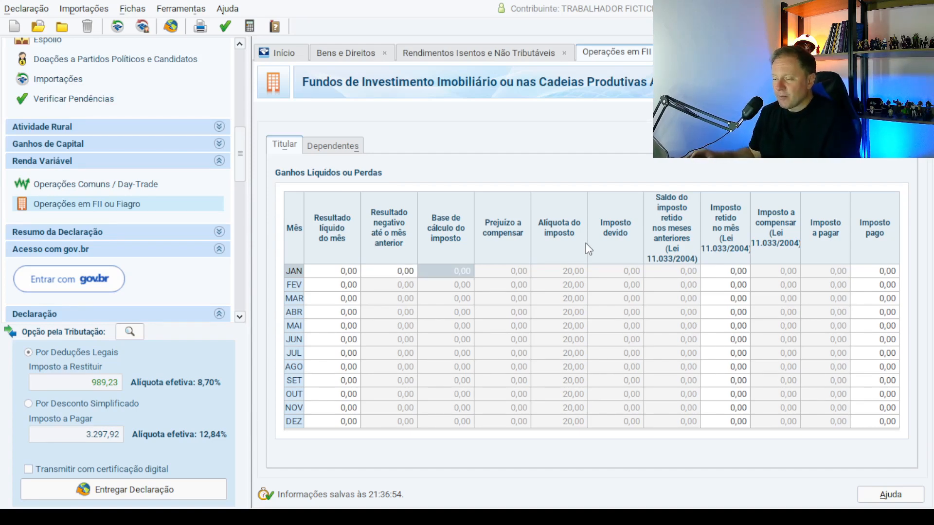
{"action": "left_click", "coordinate": [407, 270]}
{"action": "type", "text": "1.0"}
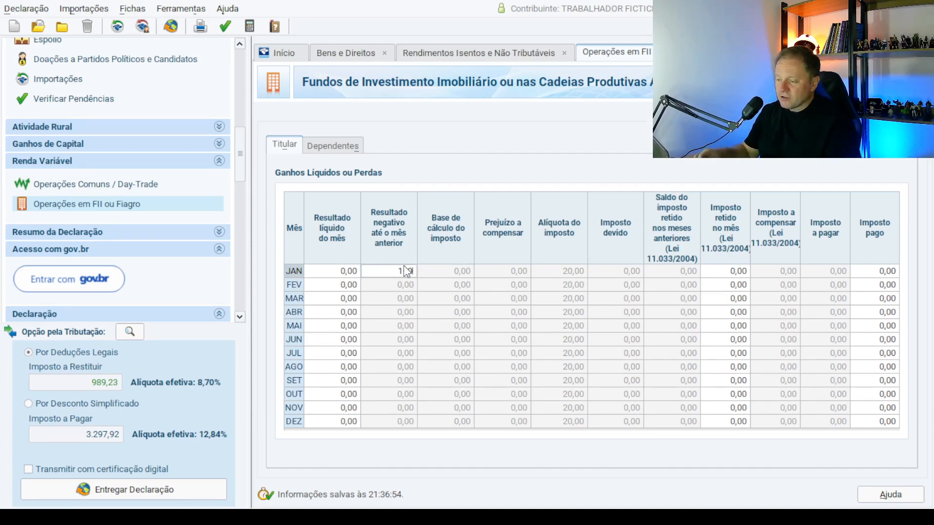
{"action": "type", "text": "00"}
{"action": "key", "text": "Tab"}
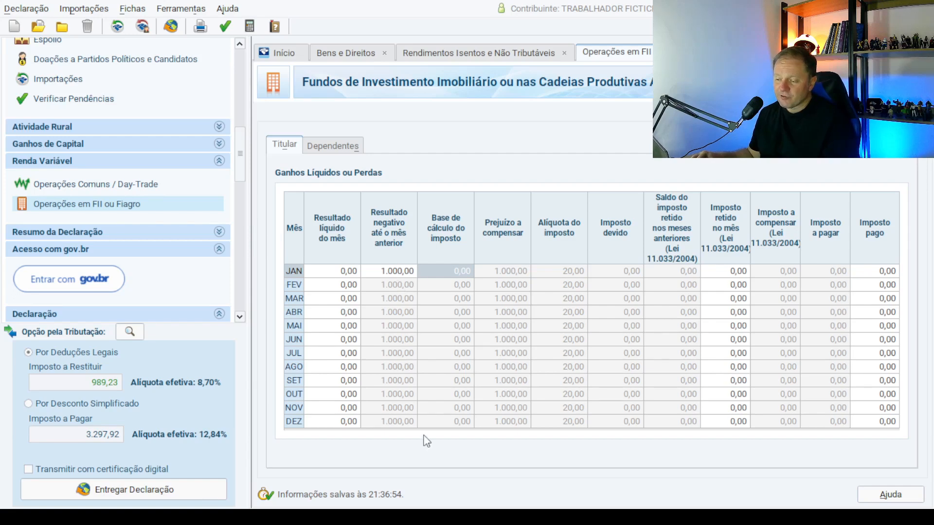
Enter FII net results of 100,00 for April, 200,00 for July and 700,00 for September.
{"action": "left_click", "coordinate": [344, 314]}
{"action": "type", "text": "100"}
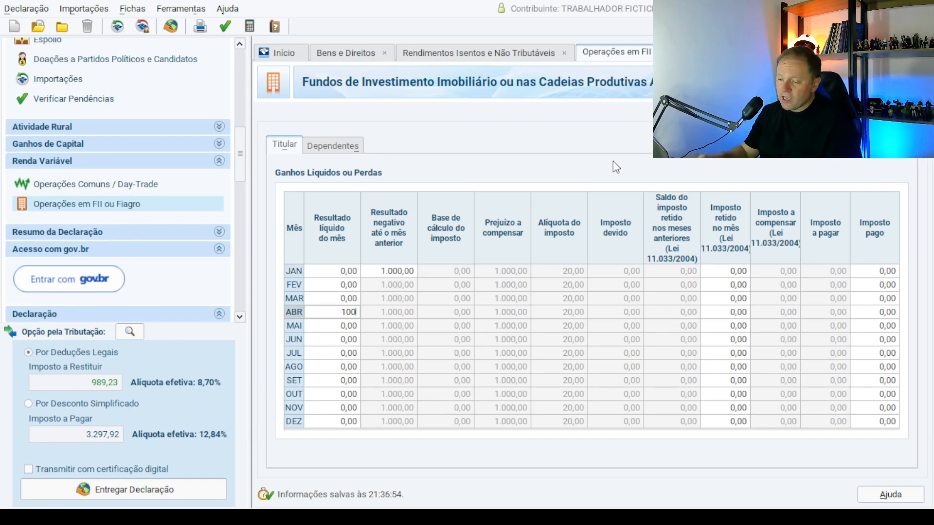
{"action": "key", "text": "Tab"}
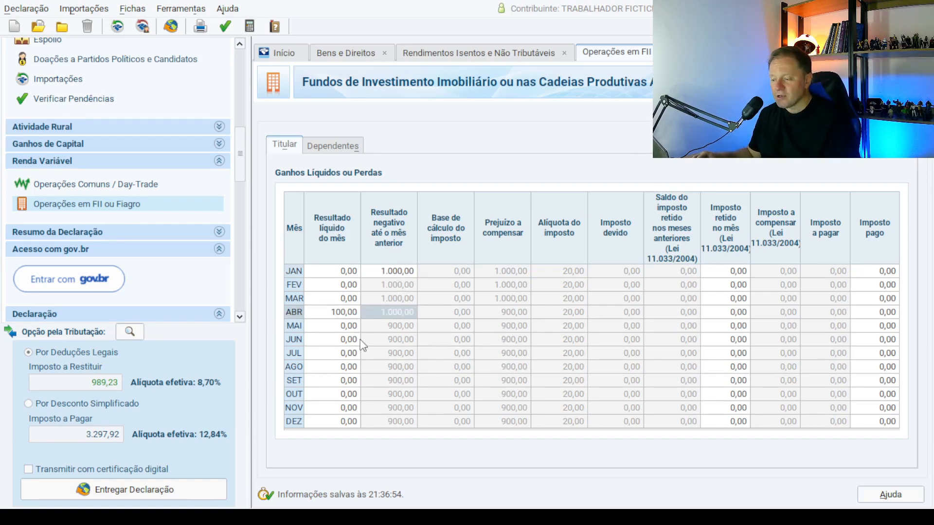
{"action": "left_click", "coordinate": [341, 355]}
{"action": "type", "text": "20000"}
{"action": "key", "text": "Tab"}
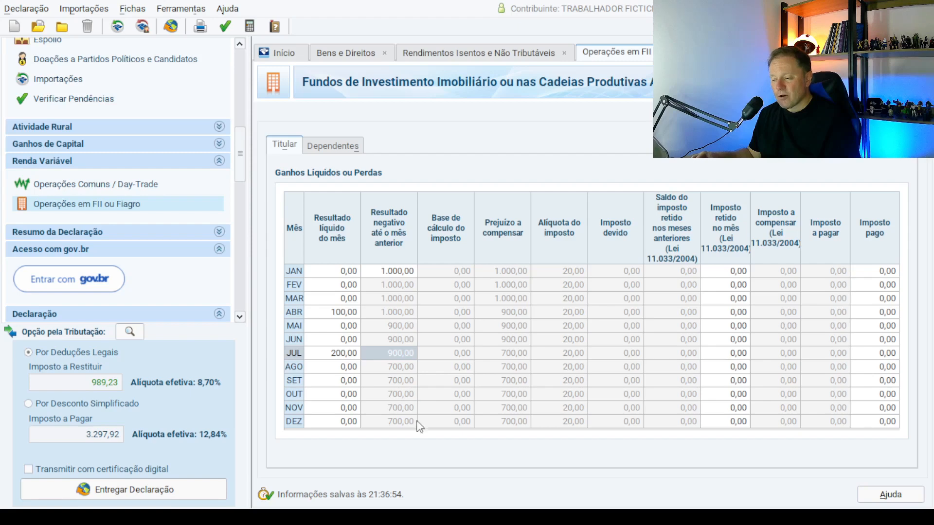
{"action": "left_click", "coordinate": [340, 381]}
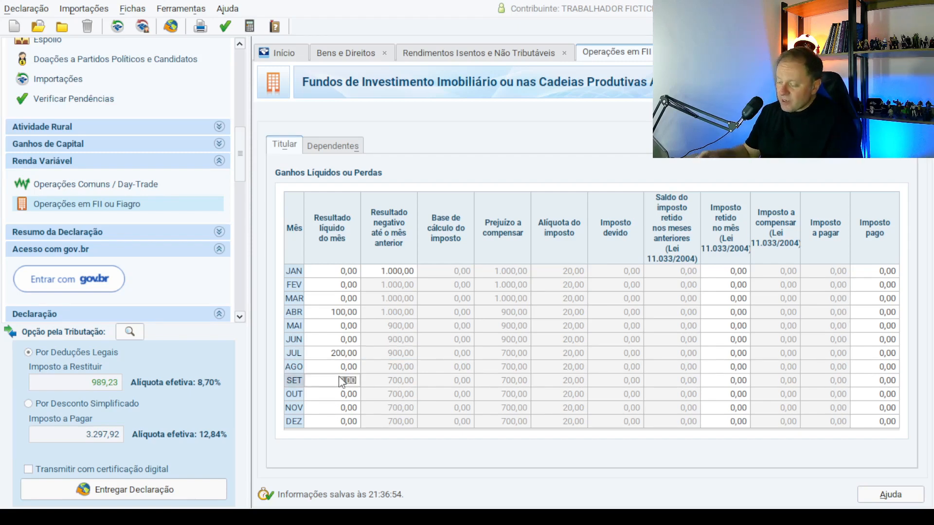
{"action": "type", "text": "700"}
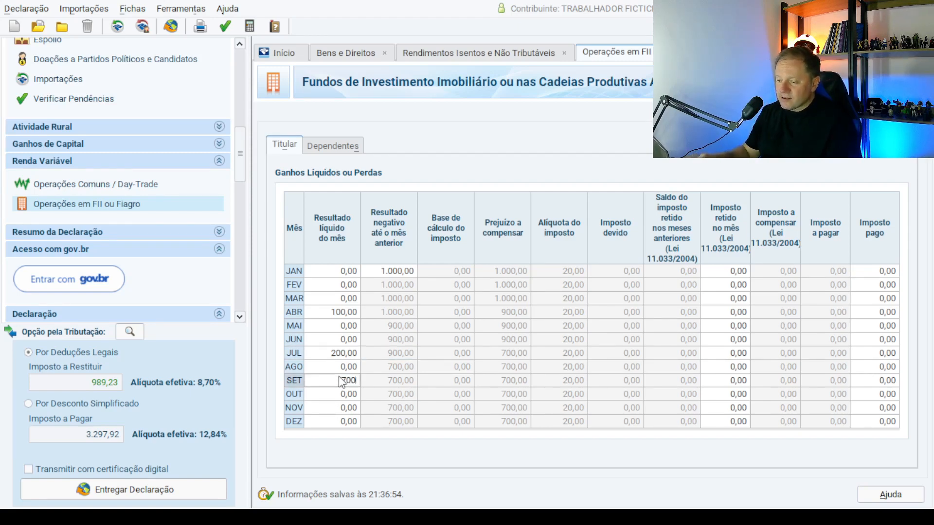
{"action": "key", "text": "Tab"}
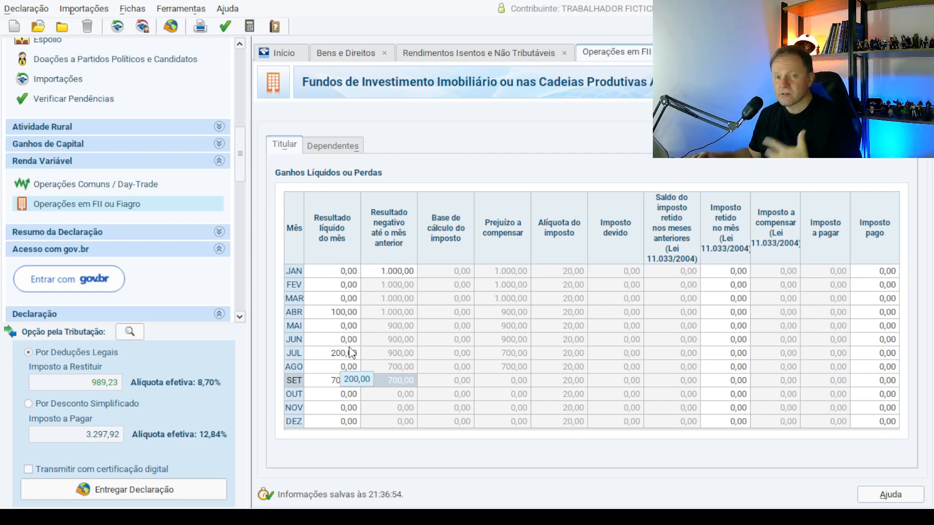
Enter October's 50,00 FII net gain and record 10,00 as its Imposto pago.
{"action": "left_click", "coordinate": [347, 395]}
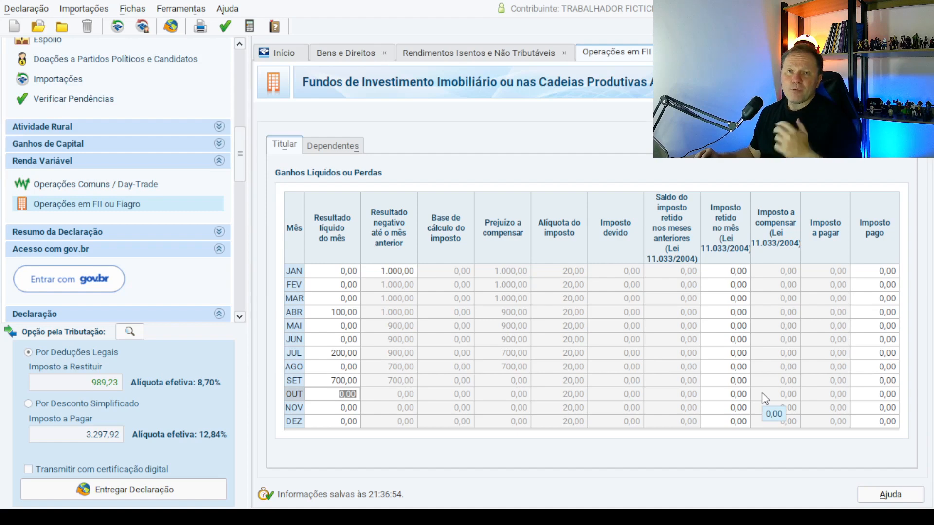
{"action": "type", "text": "50"}
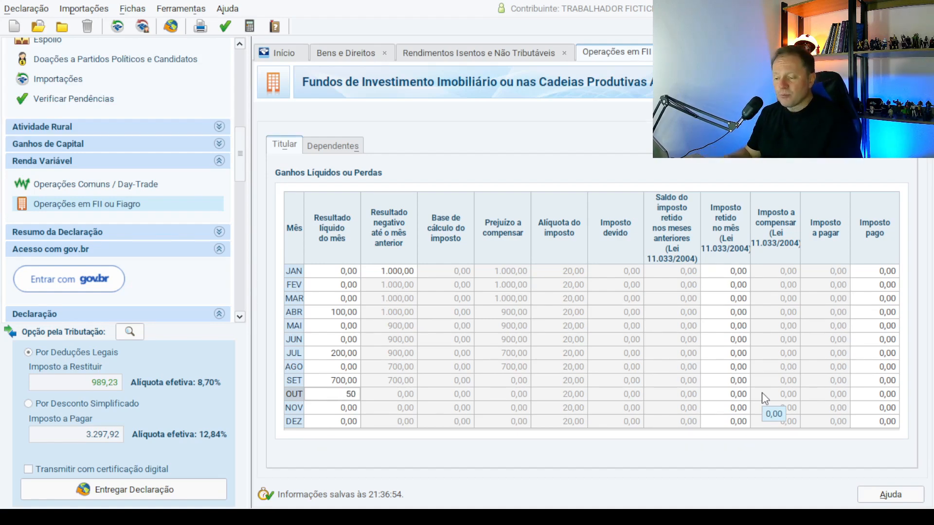
{"action": "key", "text": "Tab"}
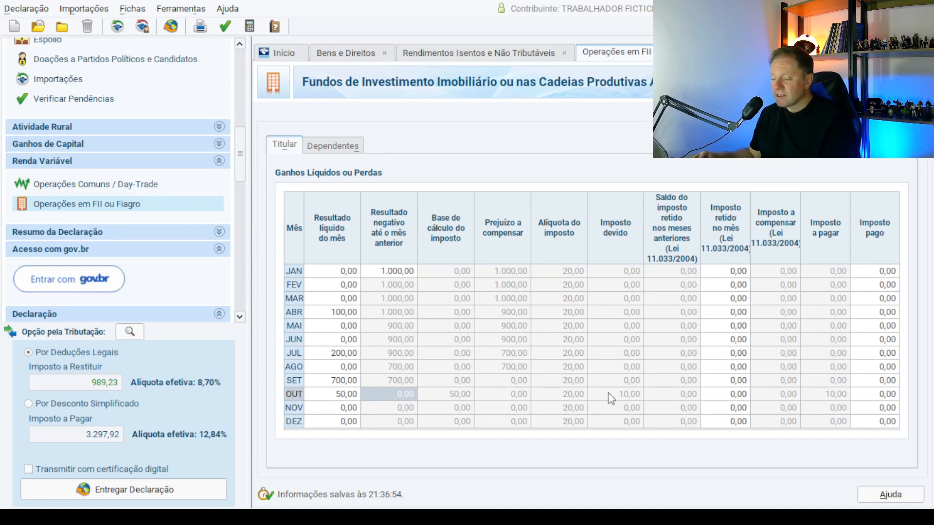
{"action": "left_click", "coordinate": [875, 394]}
{"action": "type", "text": "10"}
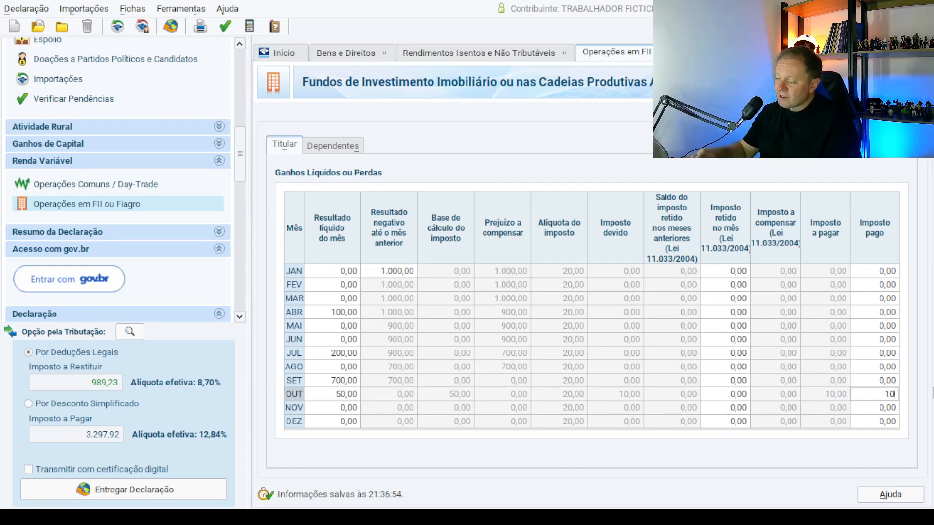
{"action": "key", "text": "Return"}
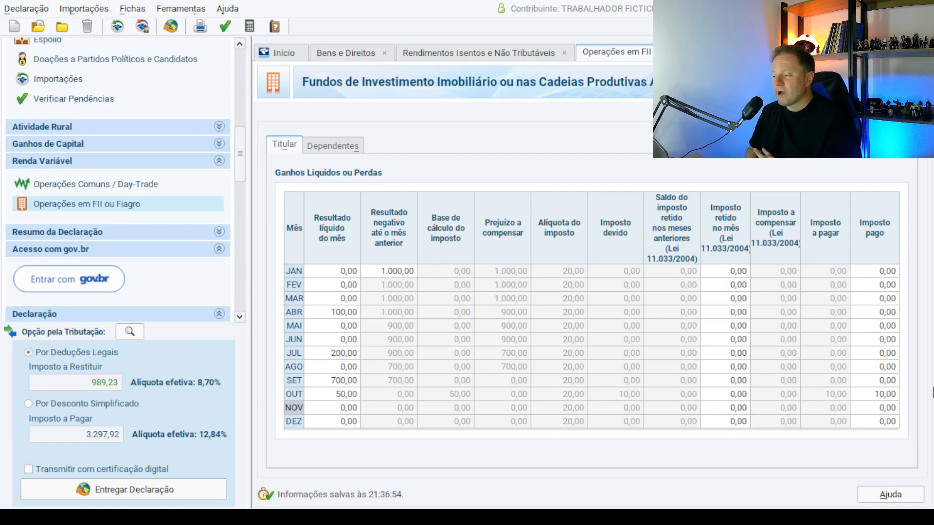